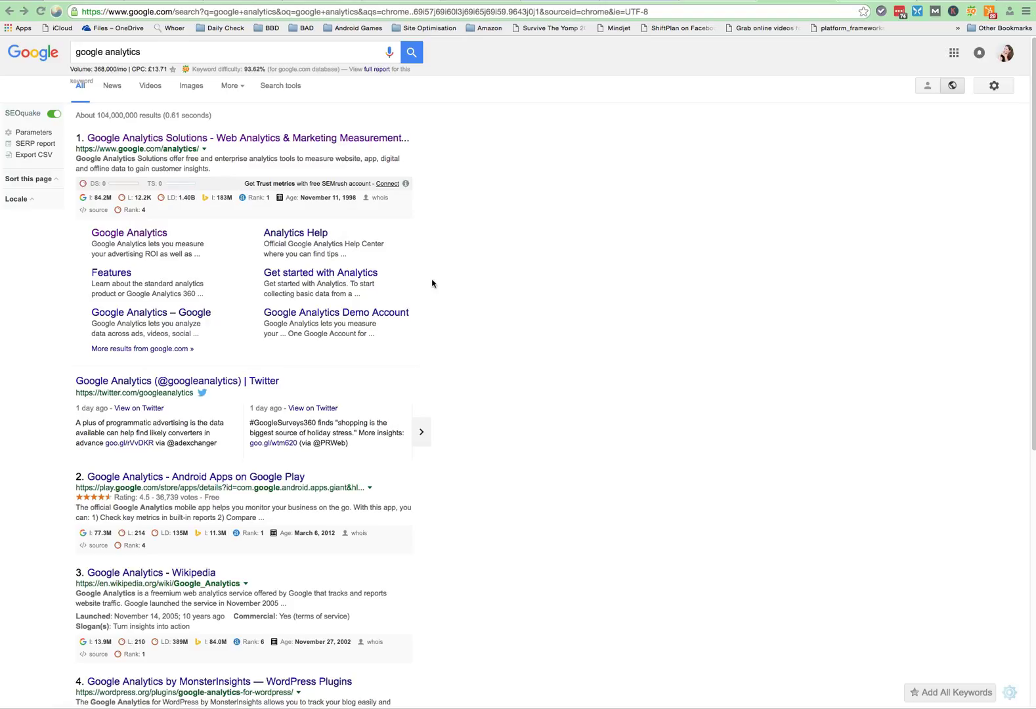
Step: Open Google Analytics from the search results and start signing up for a new account
left_click(192, 140)
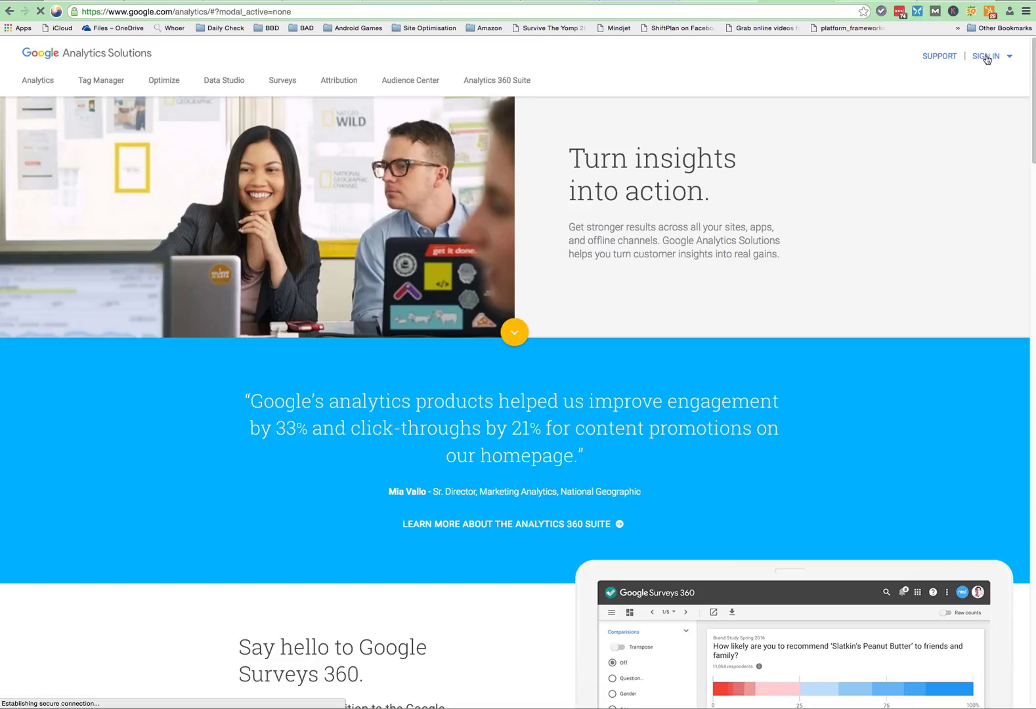
left_click(986, 58)
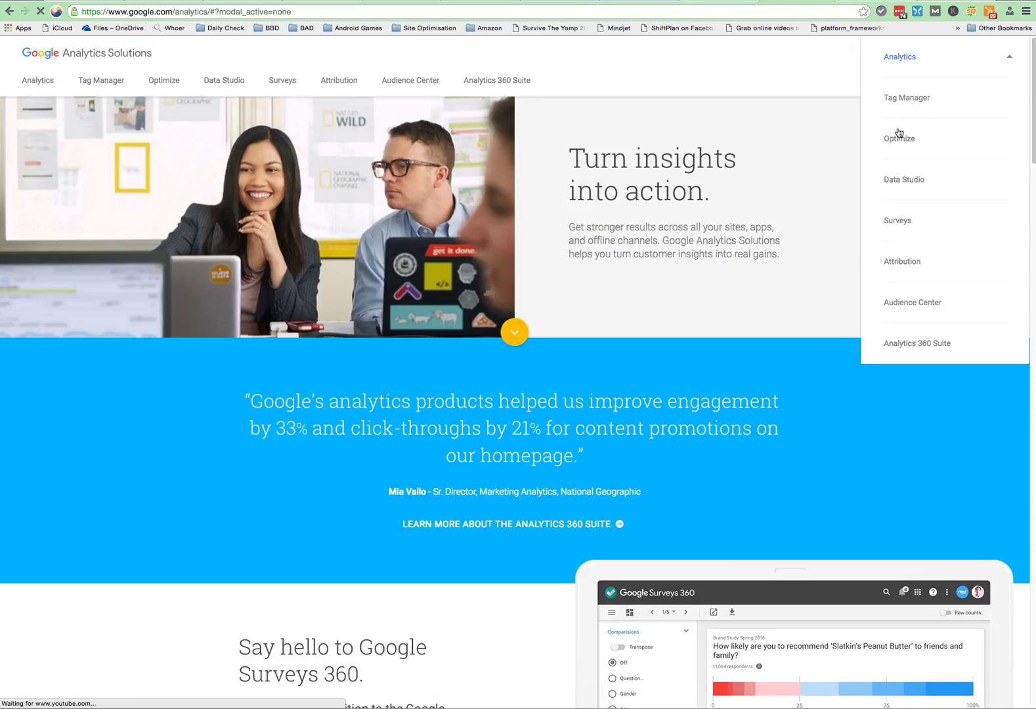
left_click(889, 59)
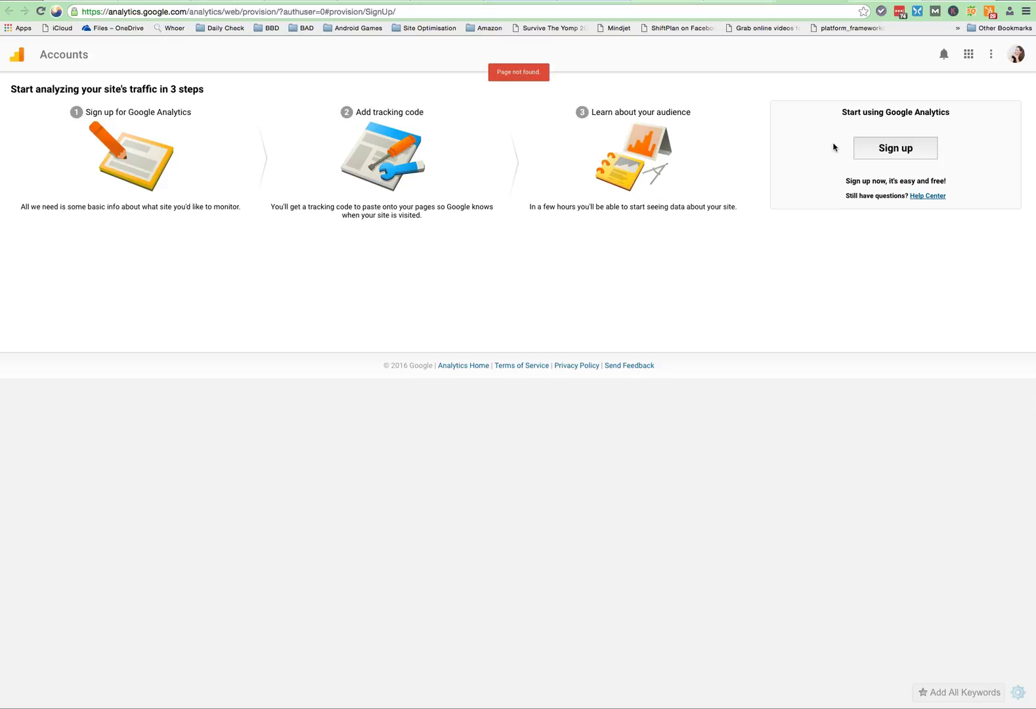
left_click(897, 149)
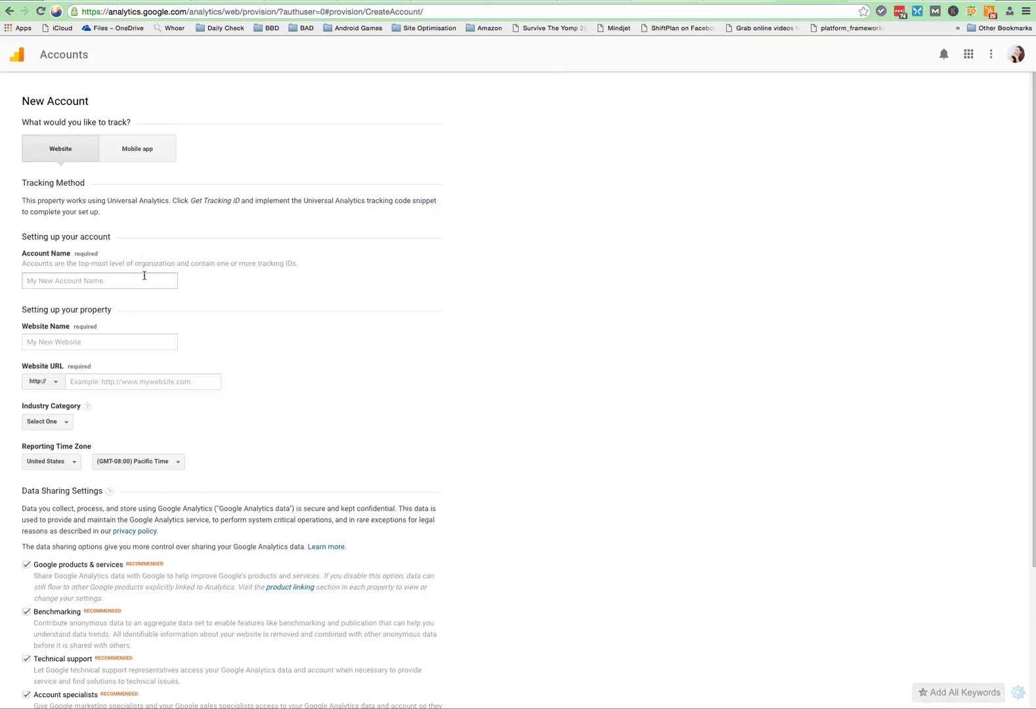
Step: Enter "Tenth Time" as both the account name and the website name for the new account
left_click(114, 280)
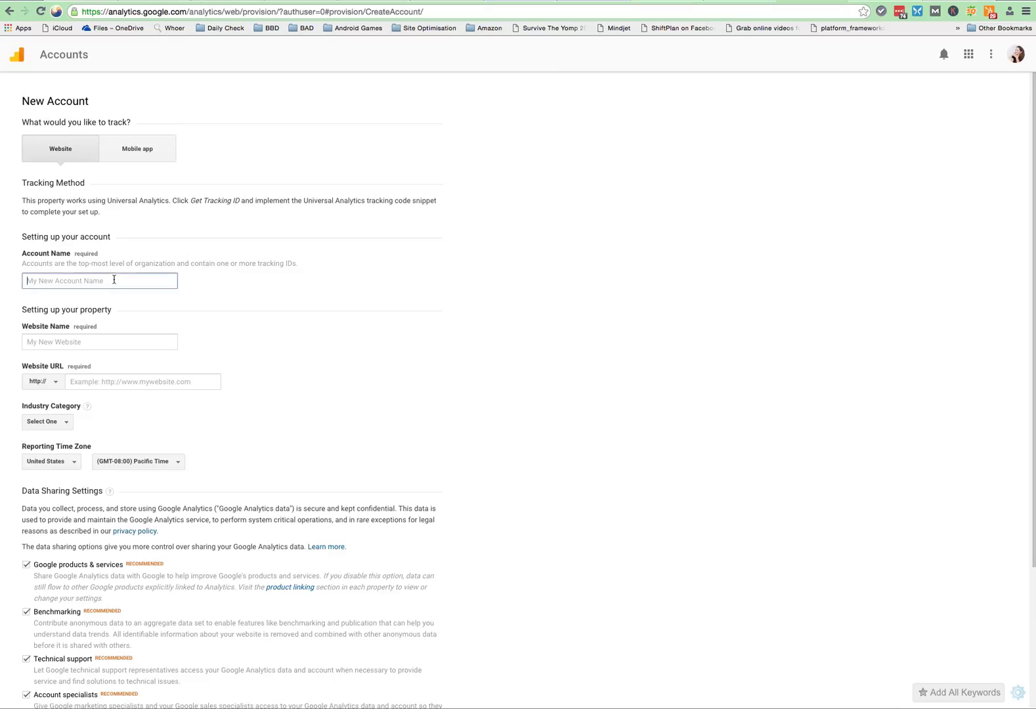
type("Tenth Time")
left_click(96, 341)
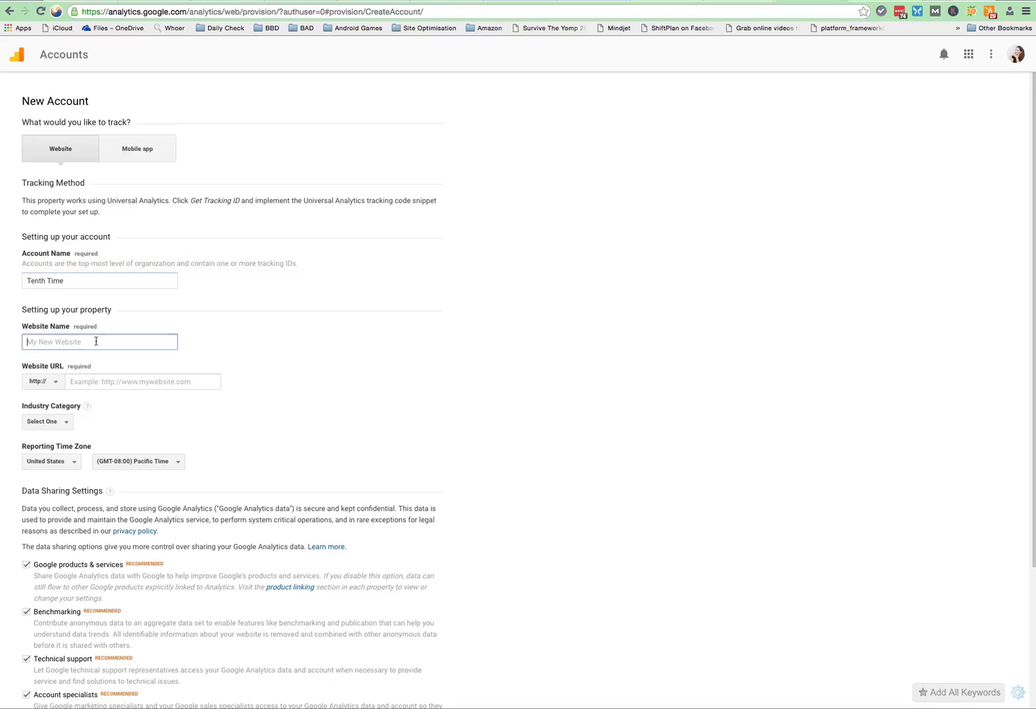
type("en")
key("BackSpace")
type("nth")
key("BackSpace")
key("BackSpace")
key("BackSpace")
key("BackSpace")
type("Tenth Time")
left_click(101, 381)
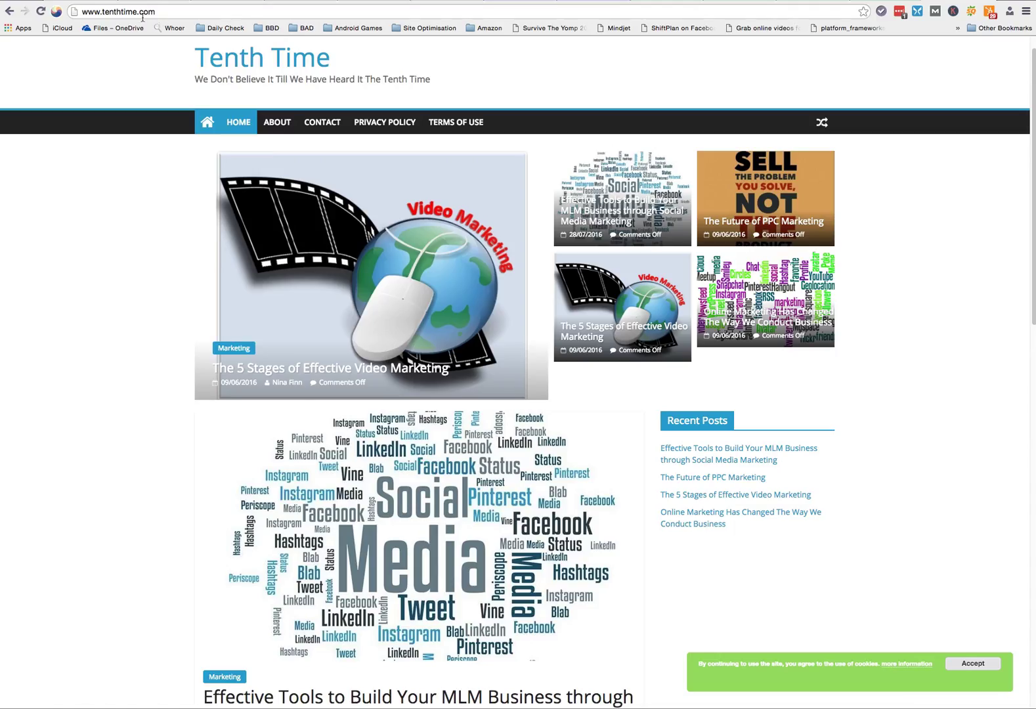
right_click(124, 11)
left_click(145, 28)
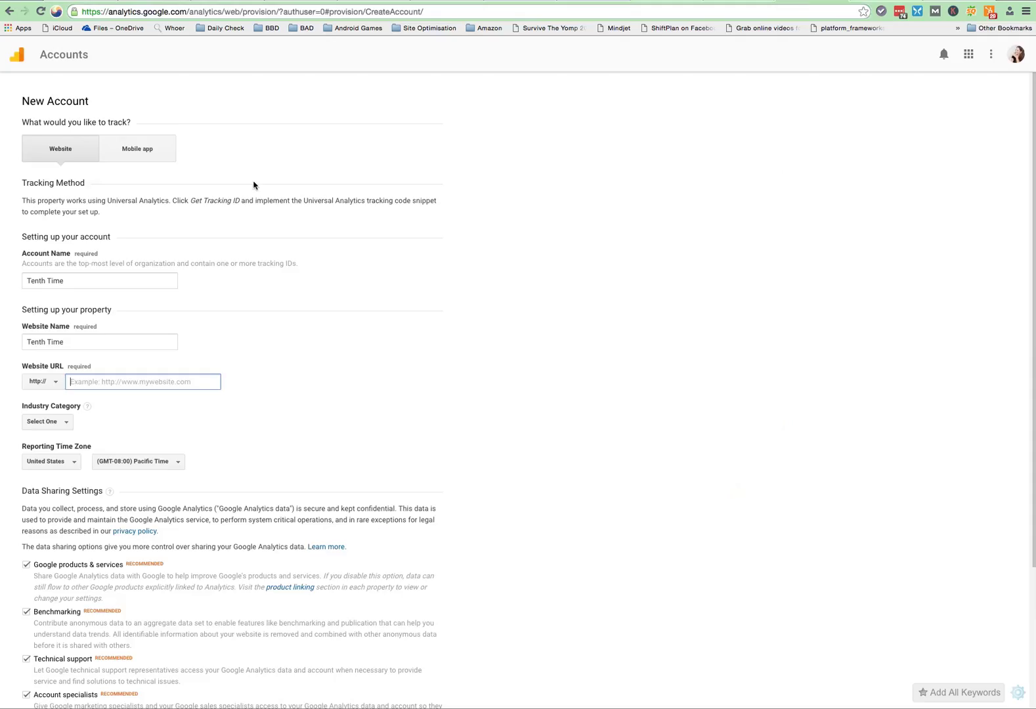
right_click(99, 381)
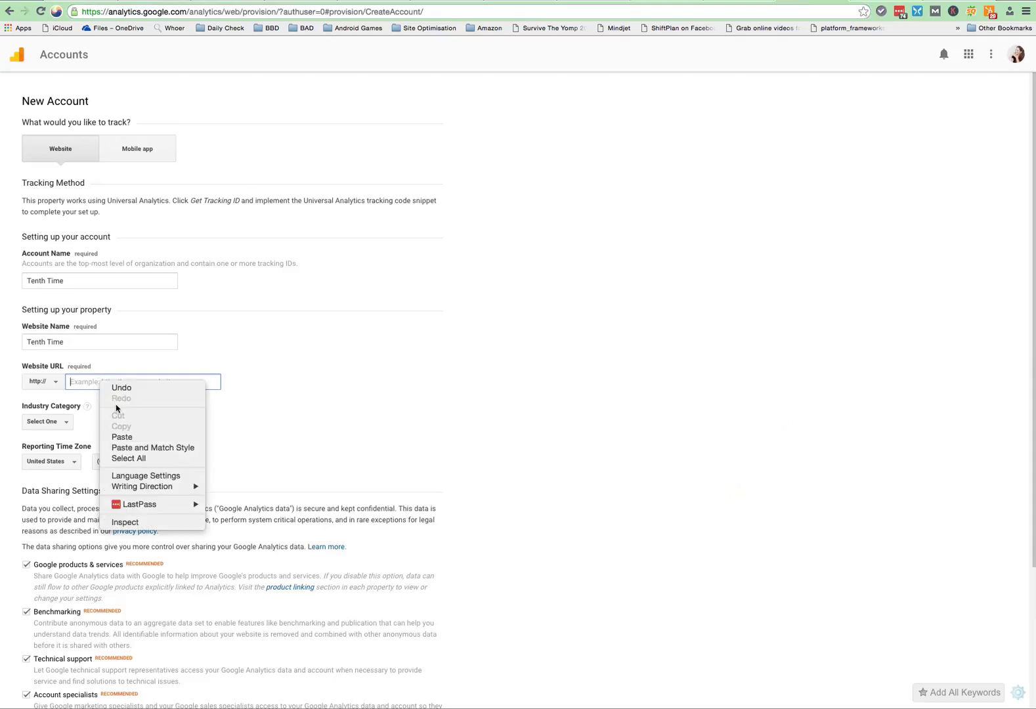
left_click(134, 436)
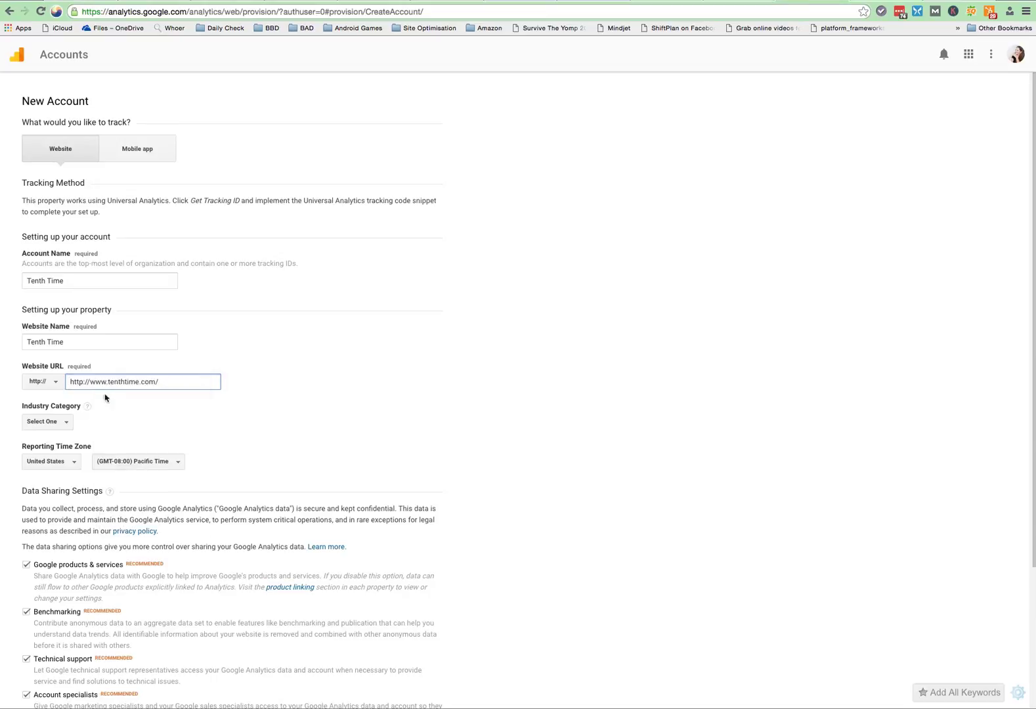
left_click_drag(90, 382, 70, 381)
key("BackSpace")
Step: Set the property's industry category to Home and Garden
left_click(67, 422)
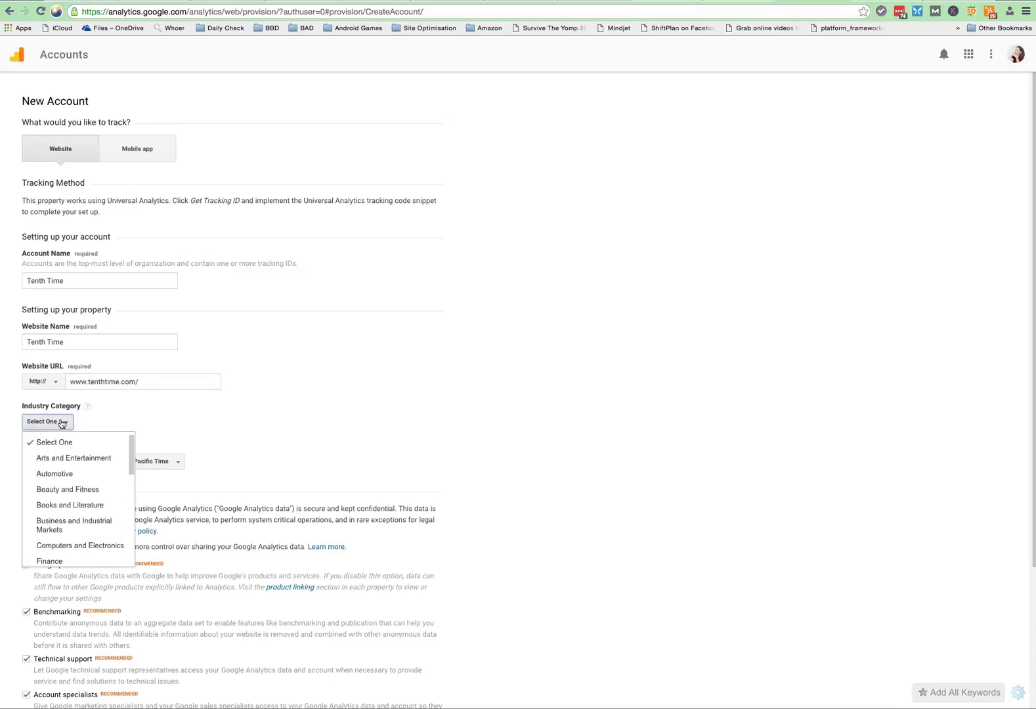
left_click_drag(131, 448, 129, 503)
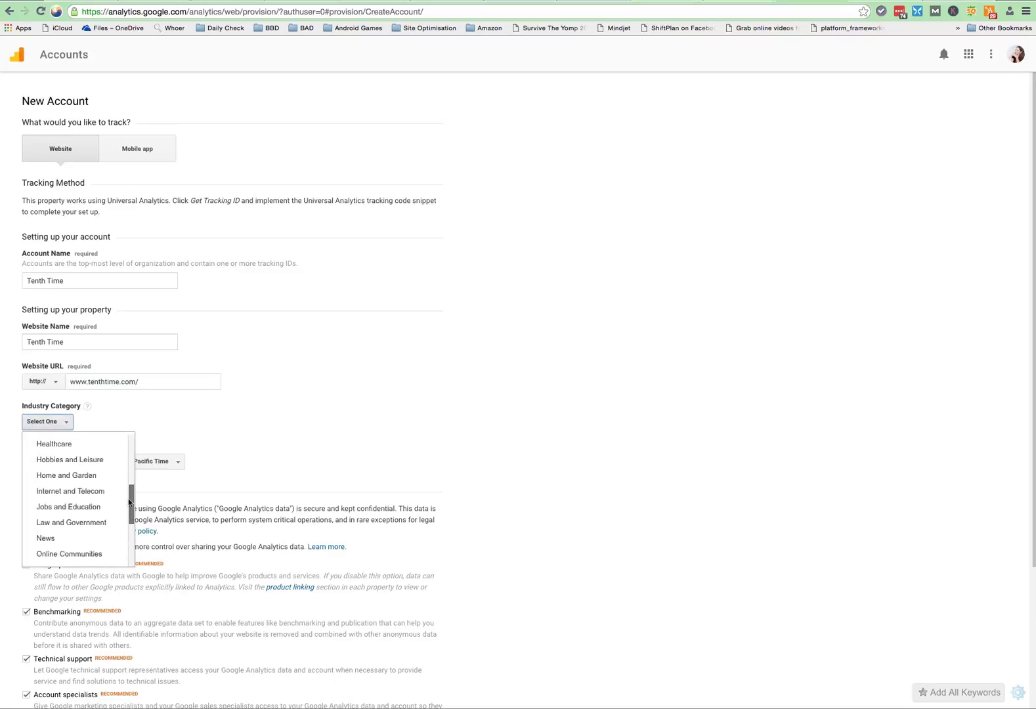
left_click(86, 476)
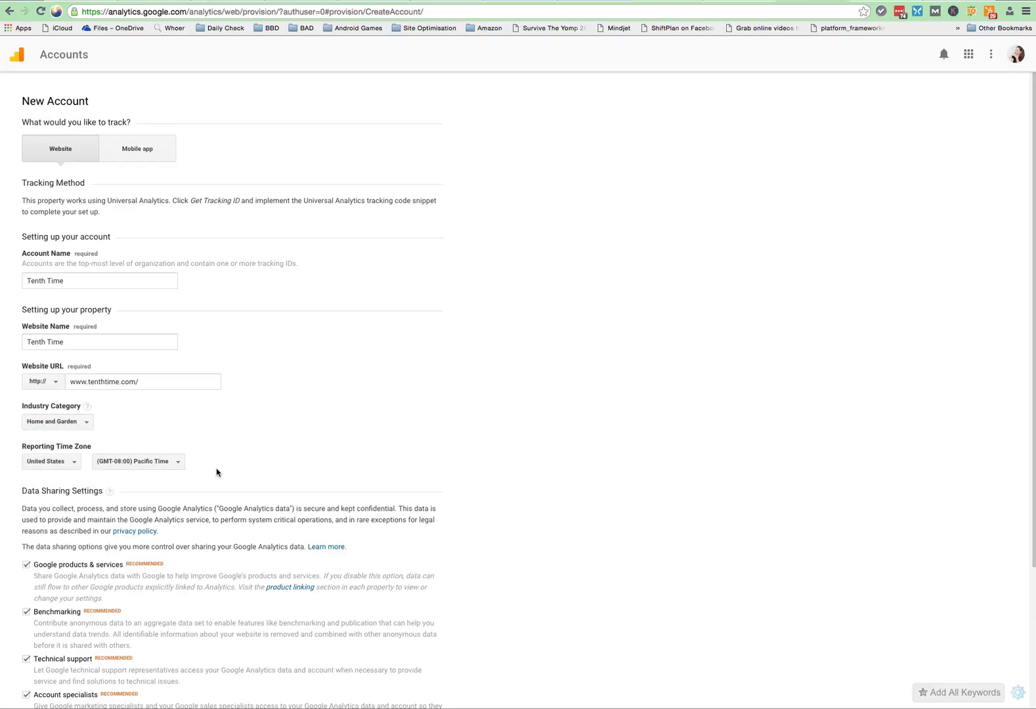
Step: Set the reporting time zone country to United Kingdom
left_click(60, 468)
scroll(72, 524, "down", 20)
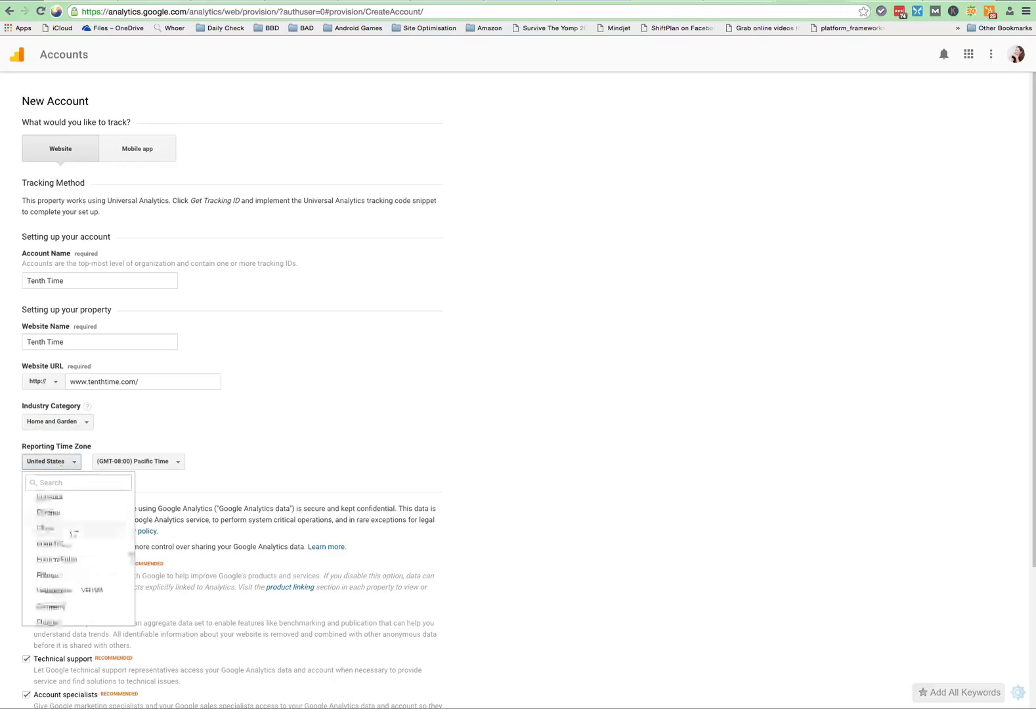
scroll(73, 534, "down", 4)
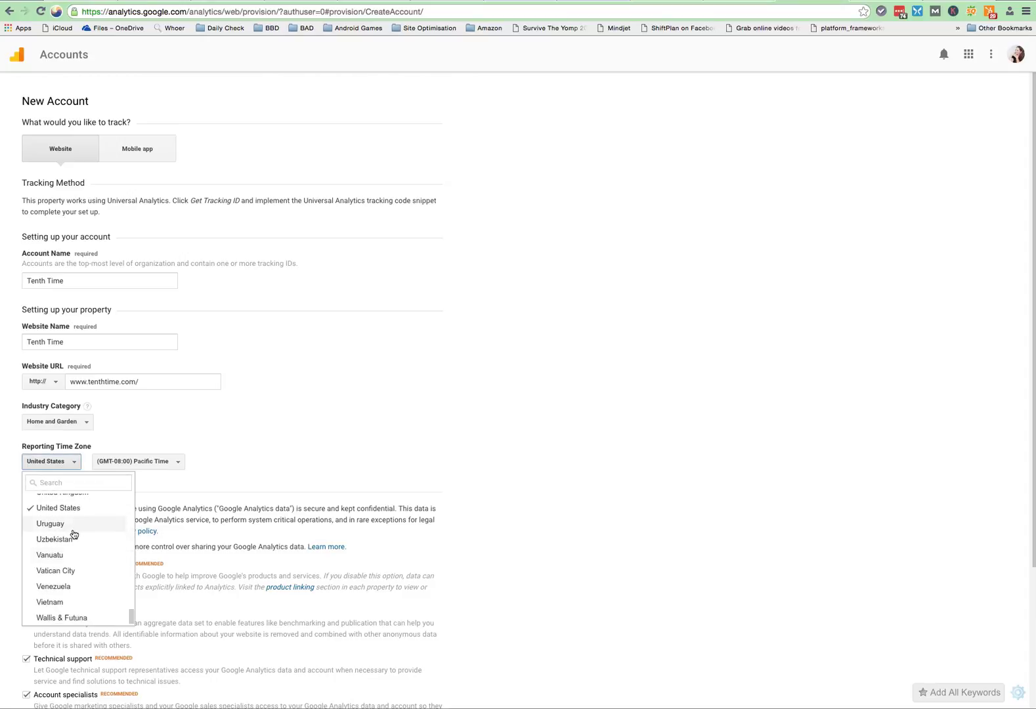
scroll(74, 554, "up", 1)
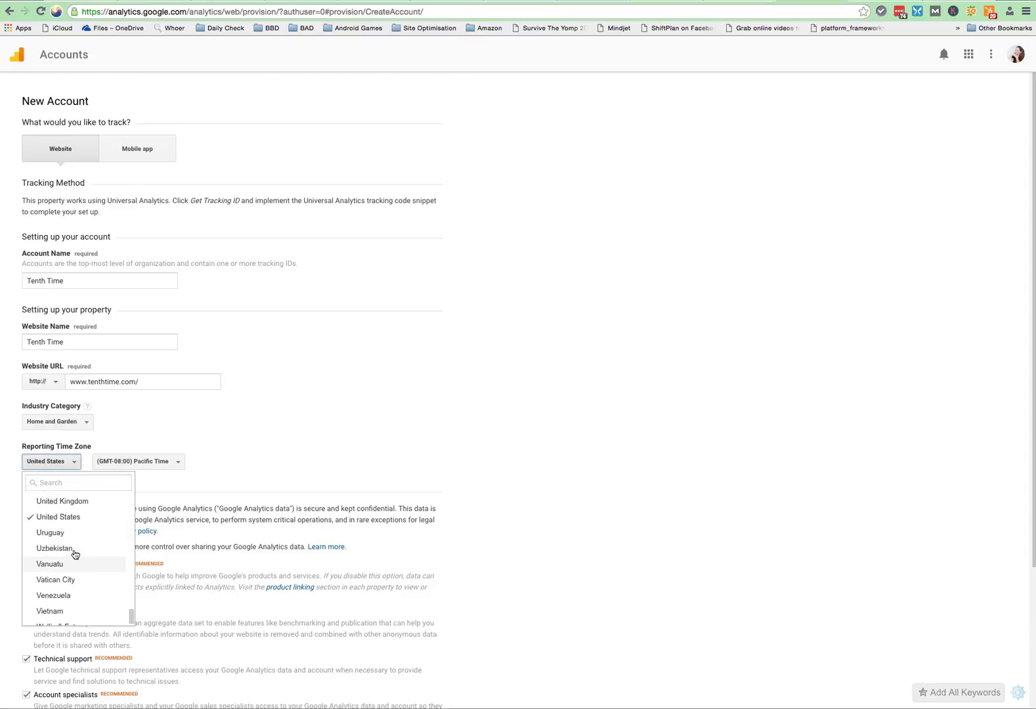
left_click(82, 503)
Step: Request the tracking ID with the default data sharing settings, accept the terms of service, and dismiss the tracking ID tip
scroll(283, 478, "down", 5)
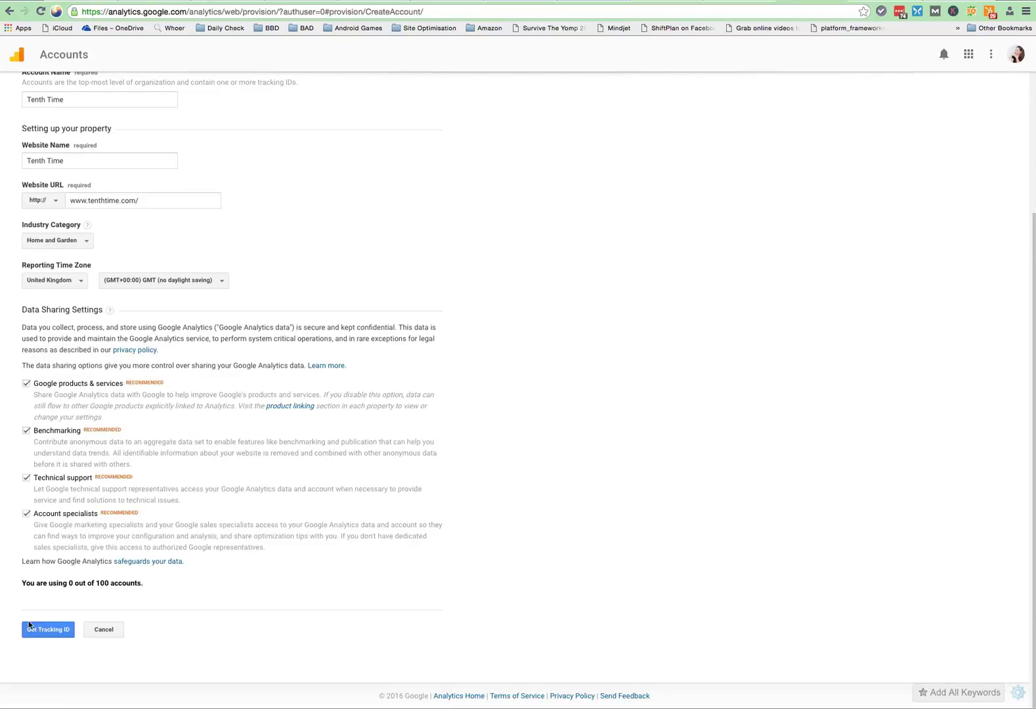
left_click(49, 631)
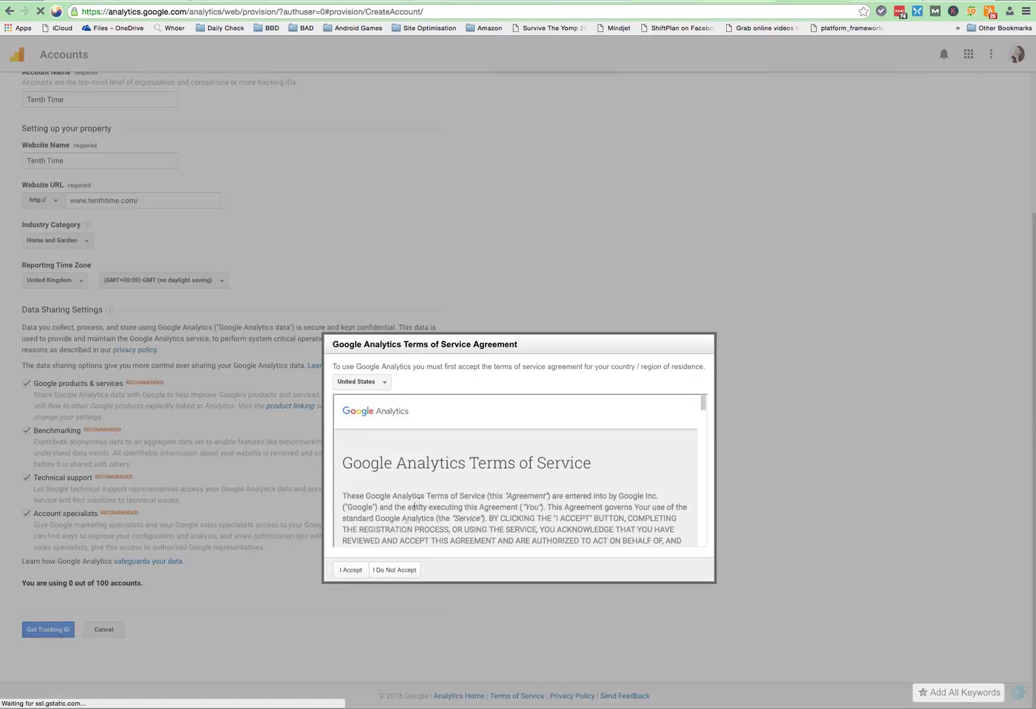
scroll(420, 505, "down", 10)
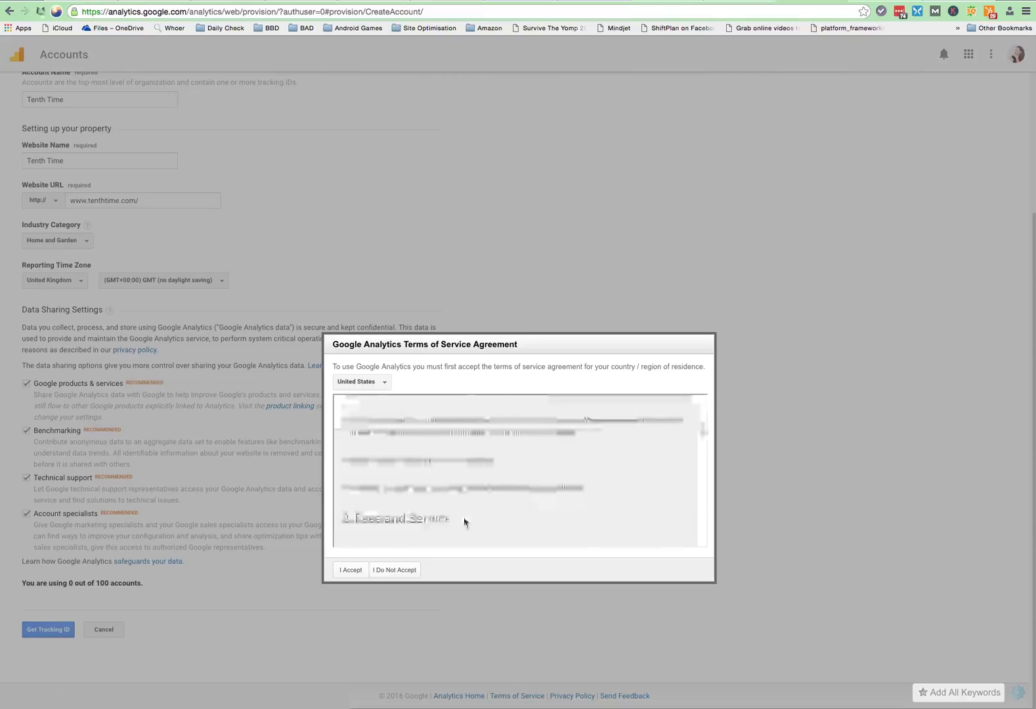
left_click(350, 570)
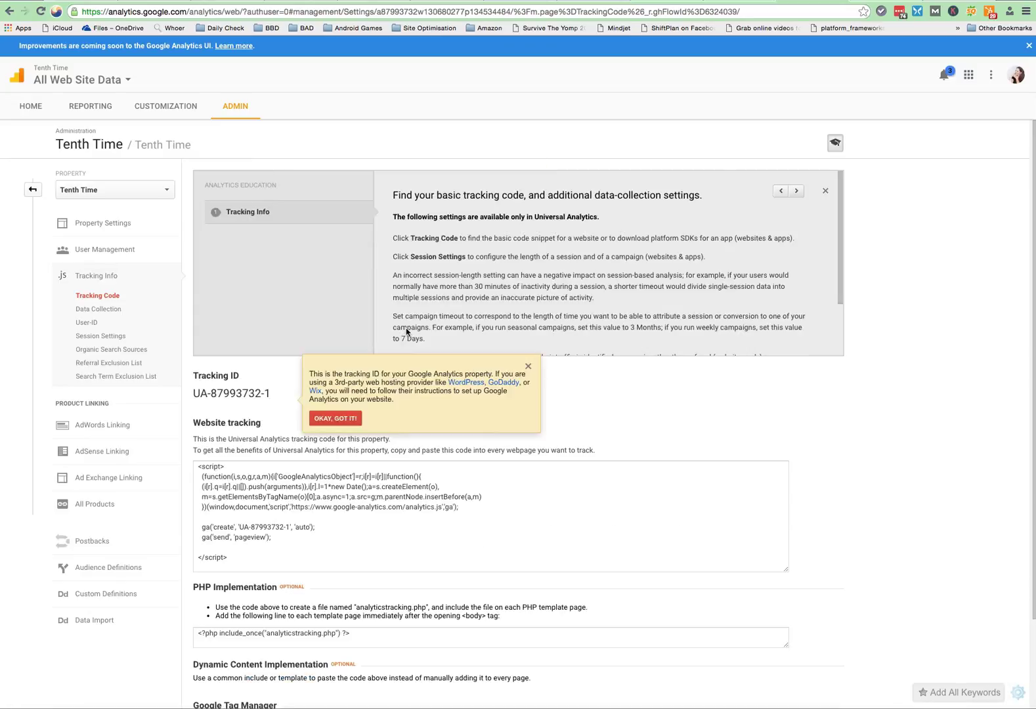
left_click(528, 365)
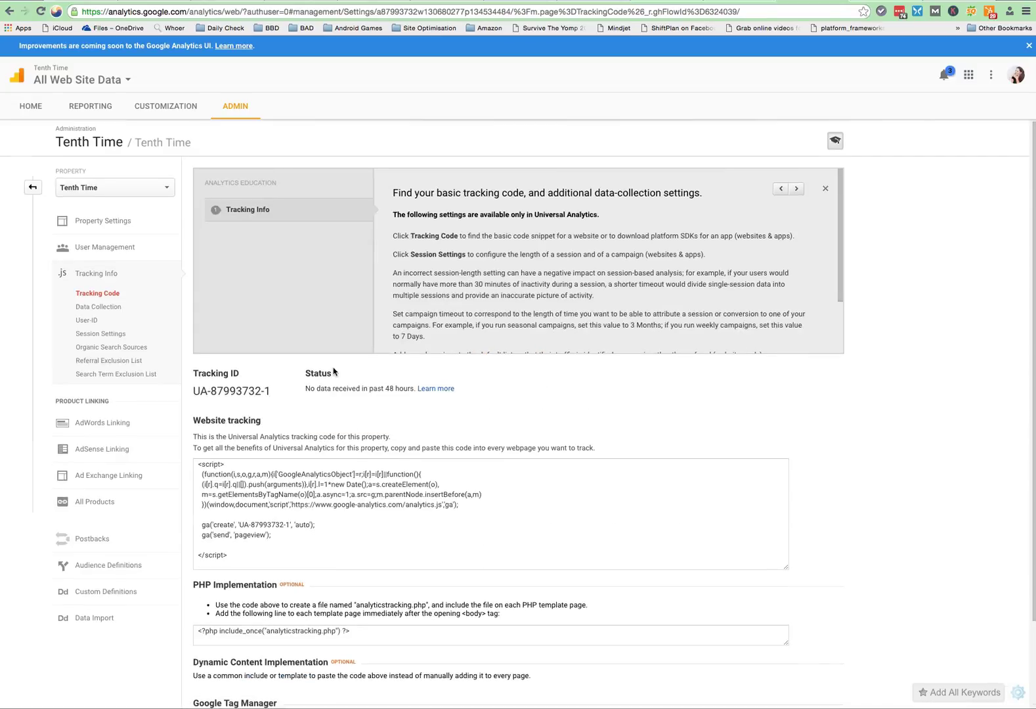
Step: Examine the property's tracking ID and the website tracking script, highlighting each in turn
scroll(256, 367, "down", 3)
left_click_drag(194, 291, 272, 294)
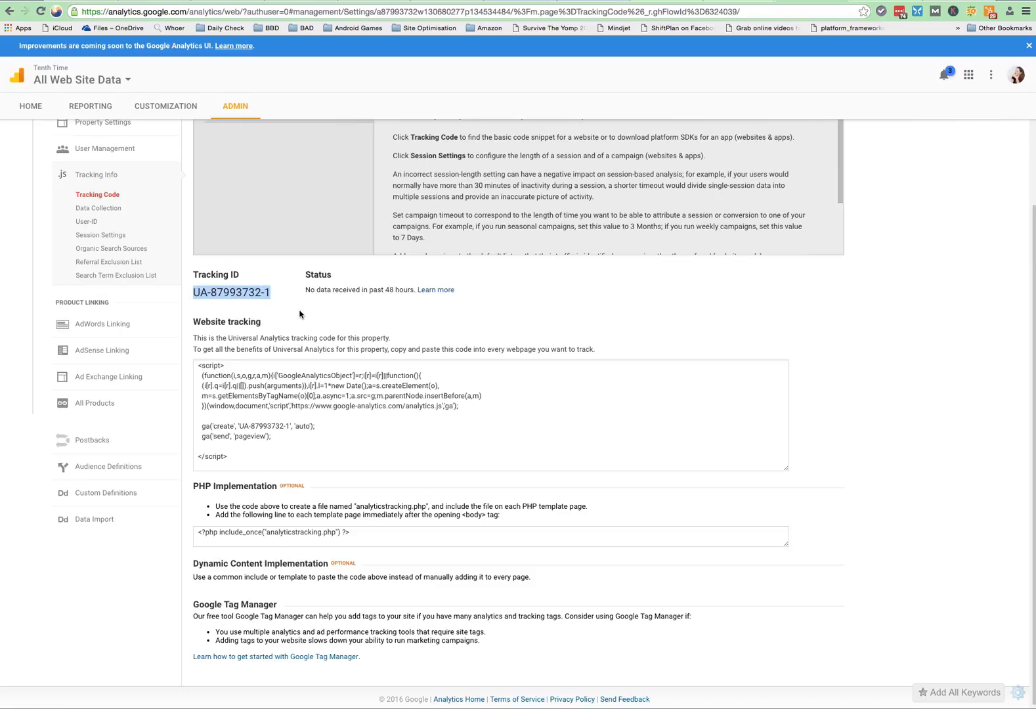
scroll(300, 314, "down", 1)
scroll(300, 316, "down", 1)
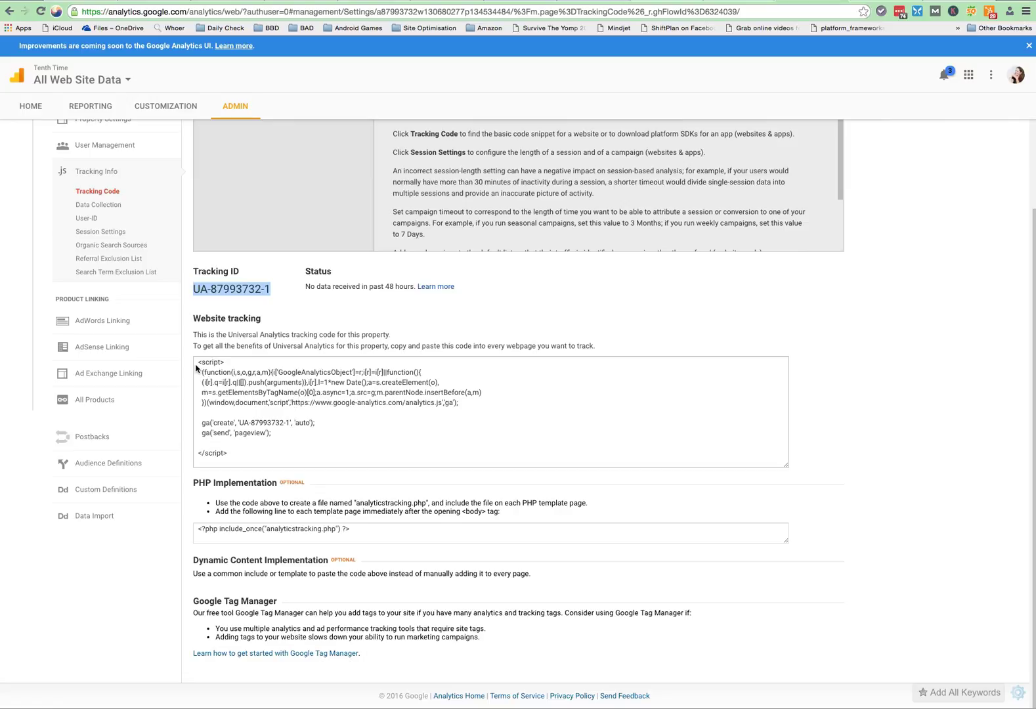
left_click_drag(199, 362, 248, 453)
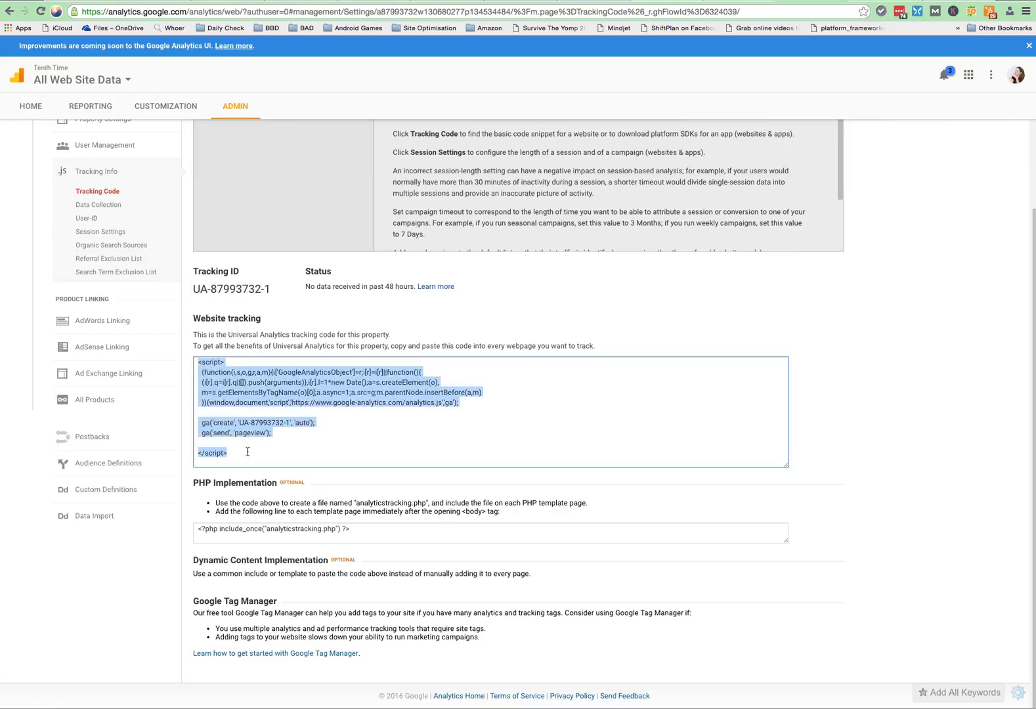
left_click(228, 394)
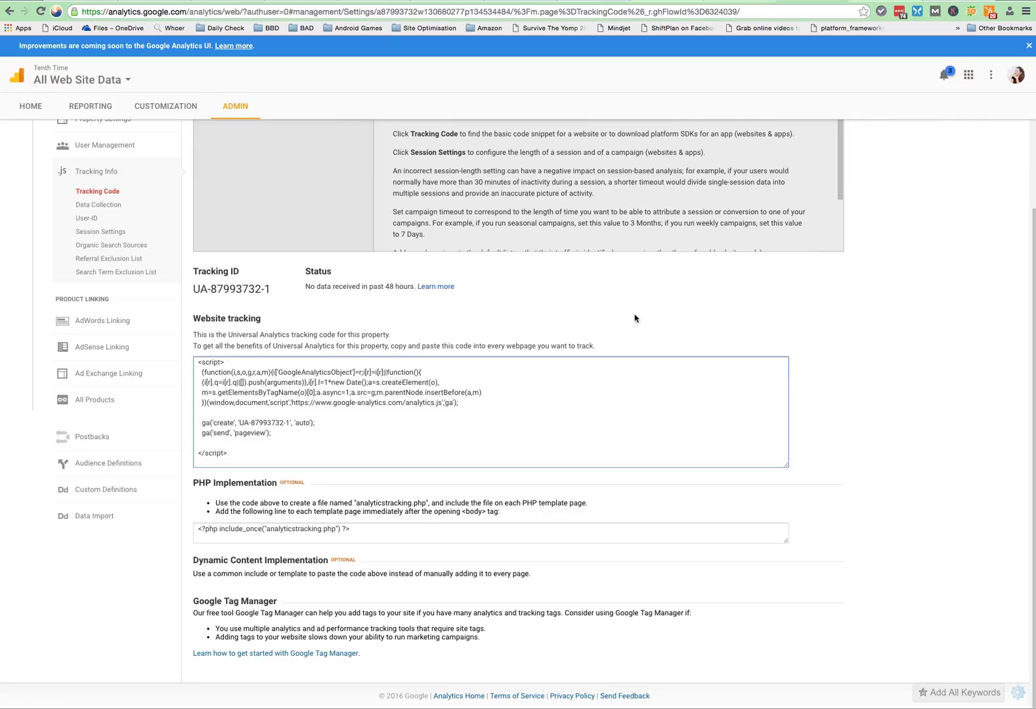
scroll(635, 319, "up", 1)
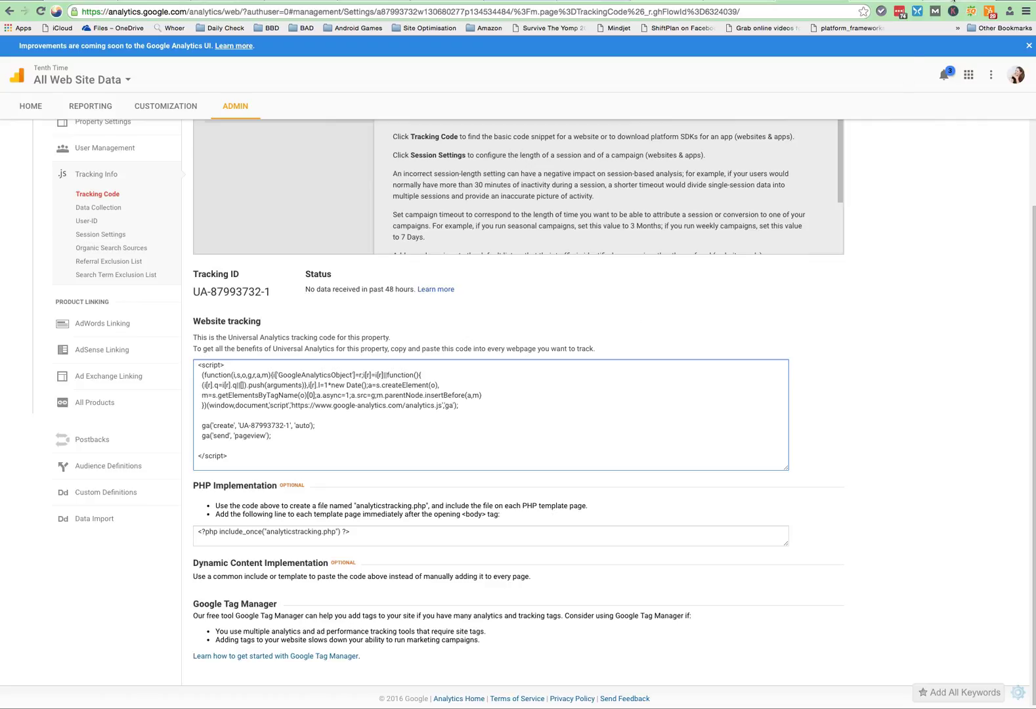
key("ctrl+Tab")
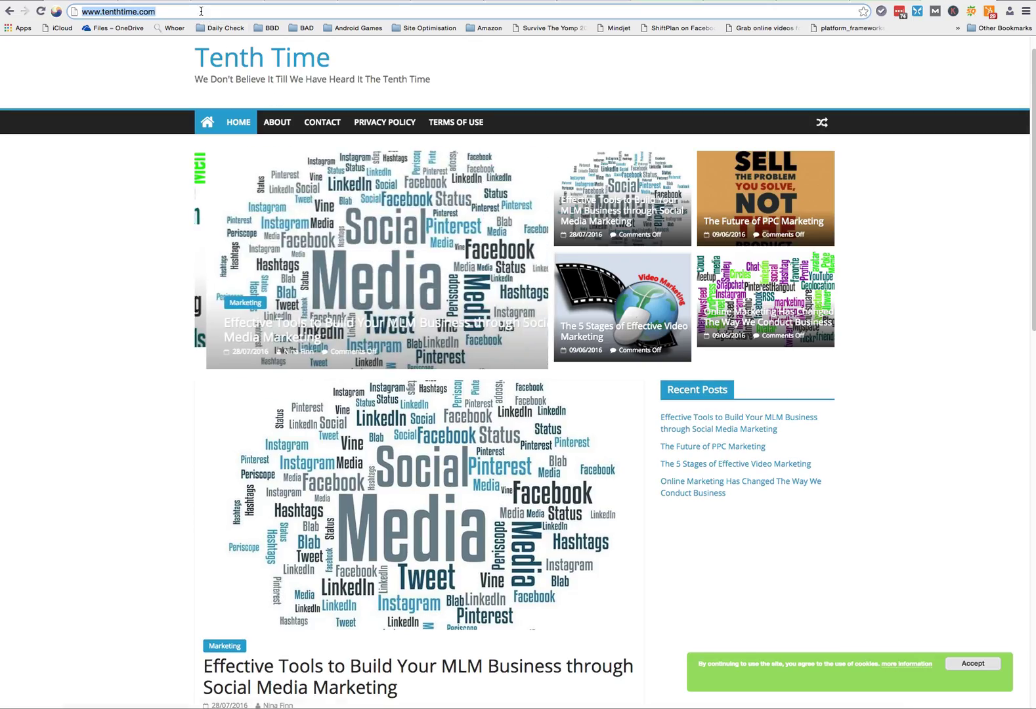
left_click(200, 10)
type("wp-admin")
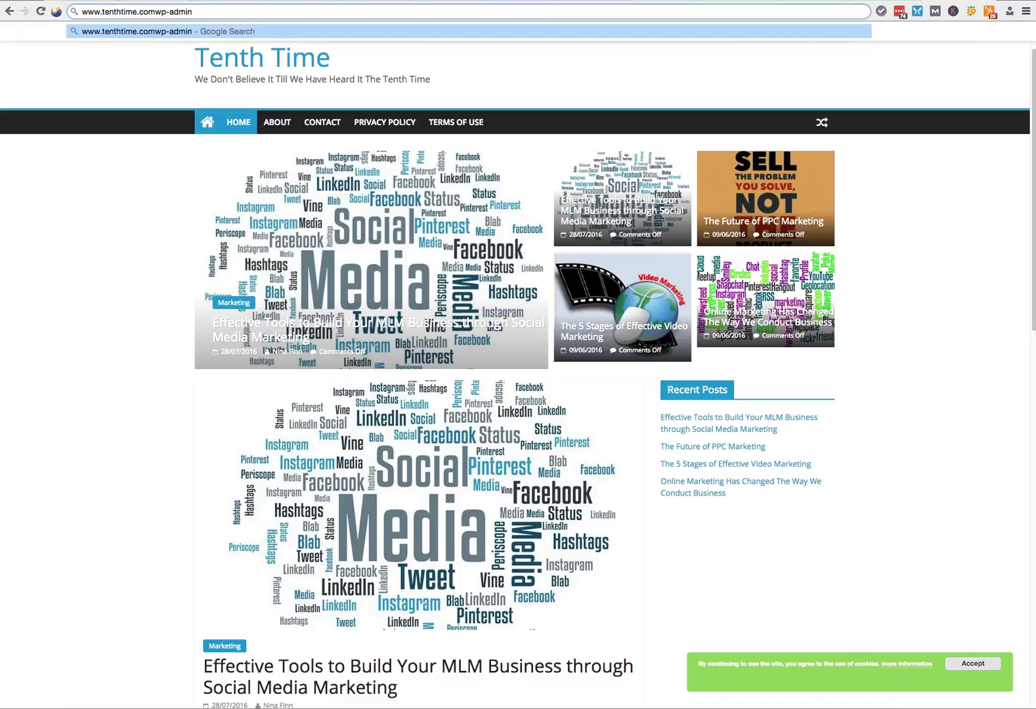
left_click(156, 12)
type("/")
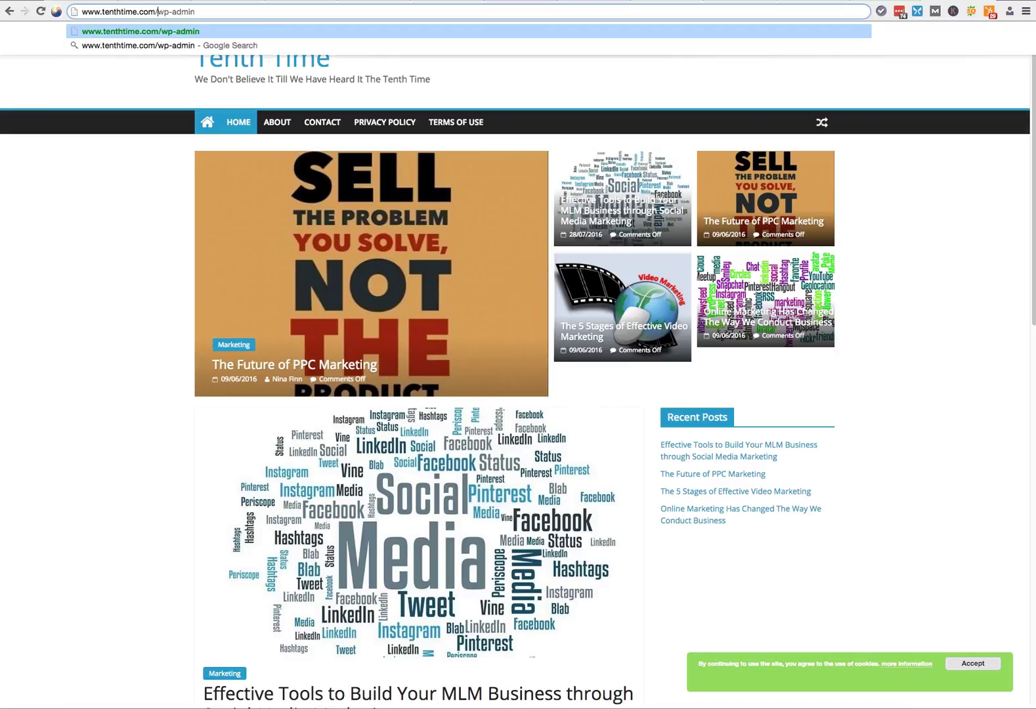
key("Return")
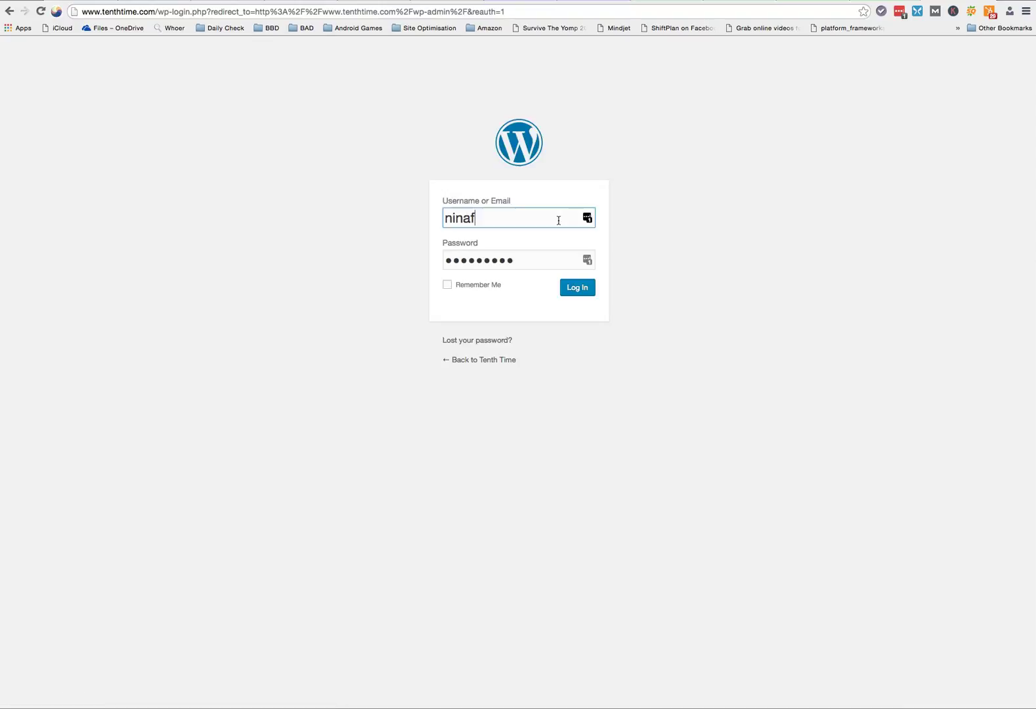
Step: Log in to the WordPress admin area, entering the account password again after trying the prefilled credentials
left_click(581, 294)
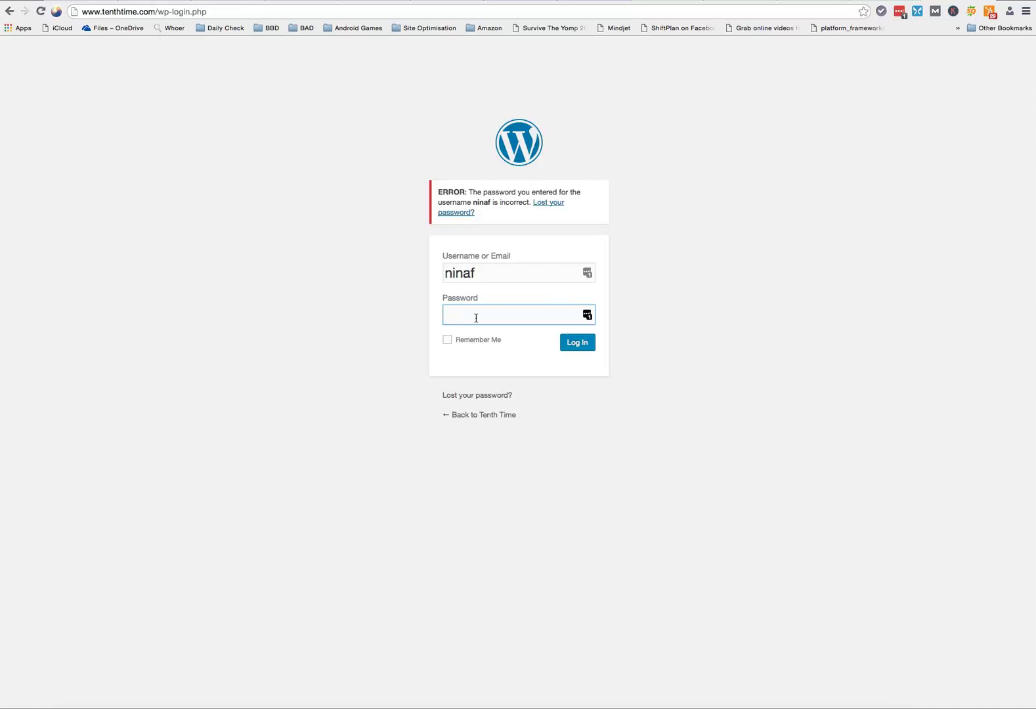
type("•••••••••")
left_click(579, 348)
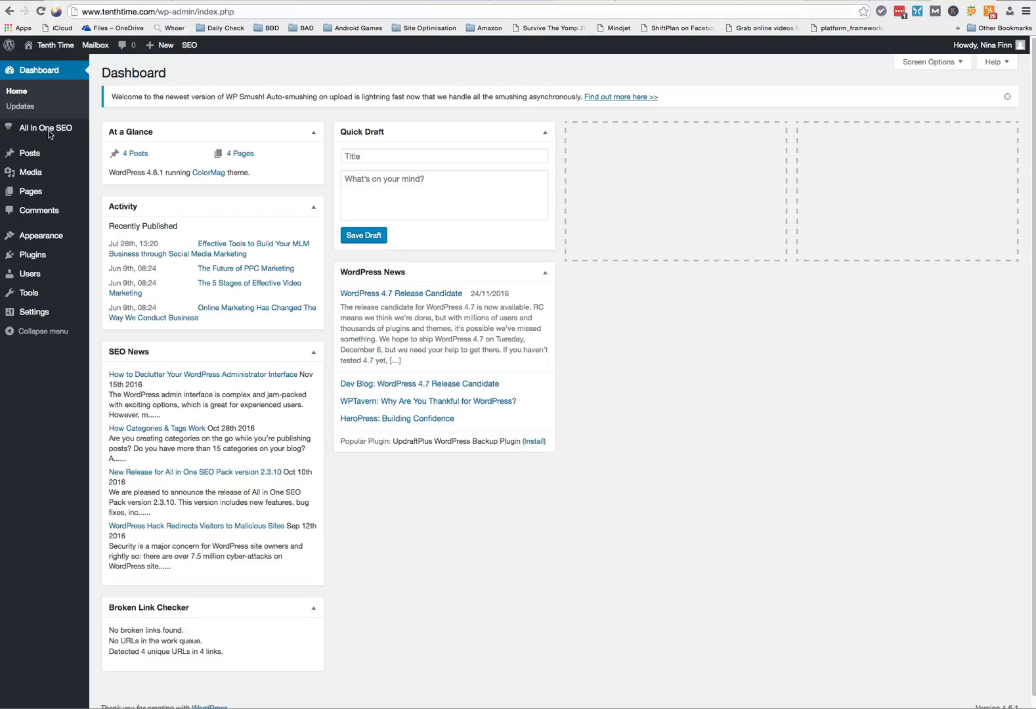
Step: Open the All in One SEO general settings and look through them for a place to add the Google Analytics tracking
mouse_move(49, 134)
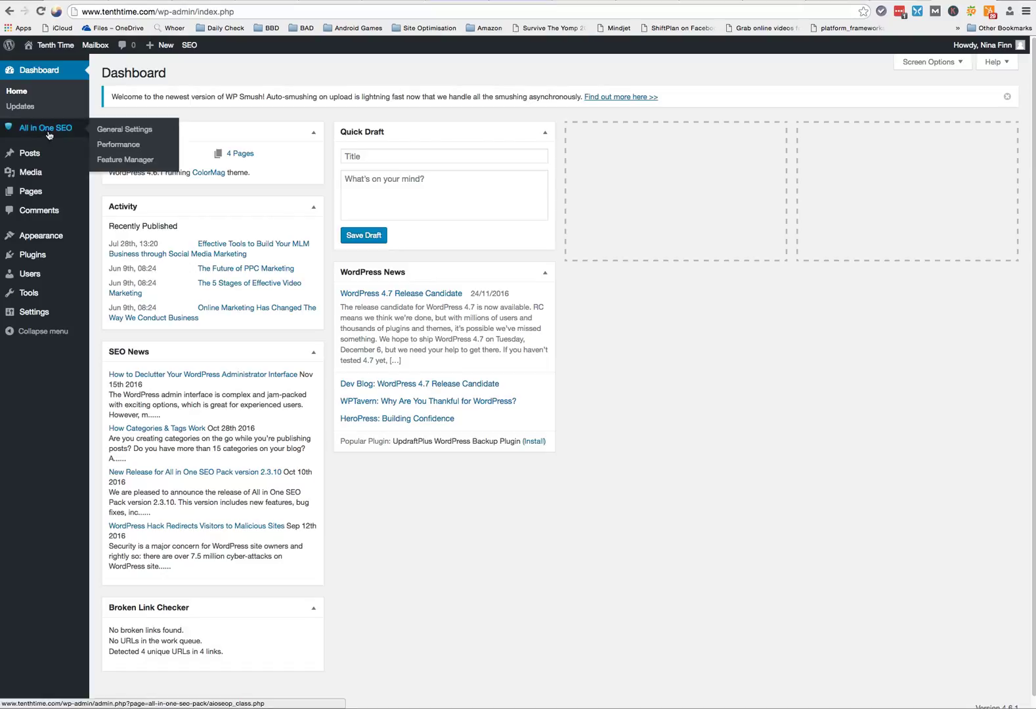
left_click(112, 135)
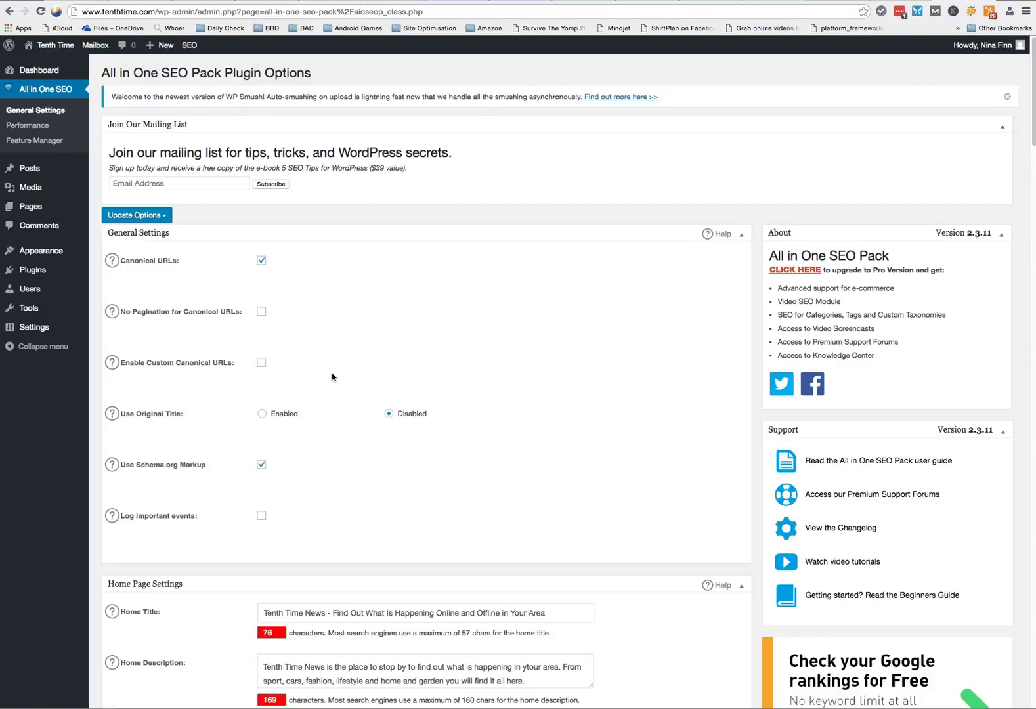
scroll(330, 377, "down", 10)
scroll(330, 390, "down", 20)
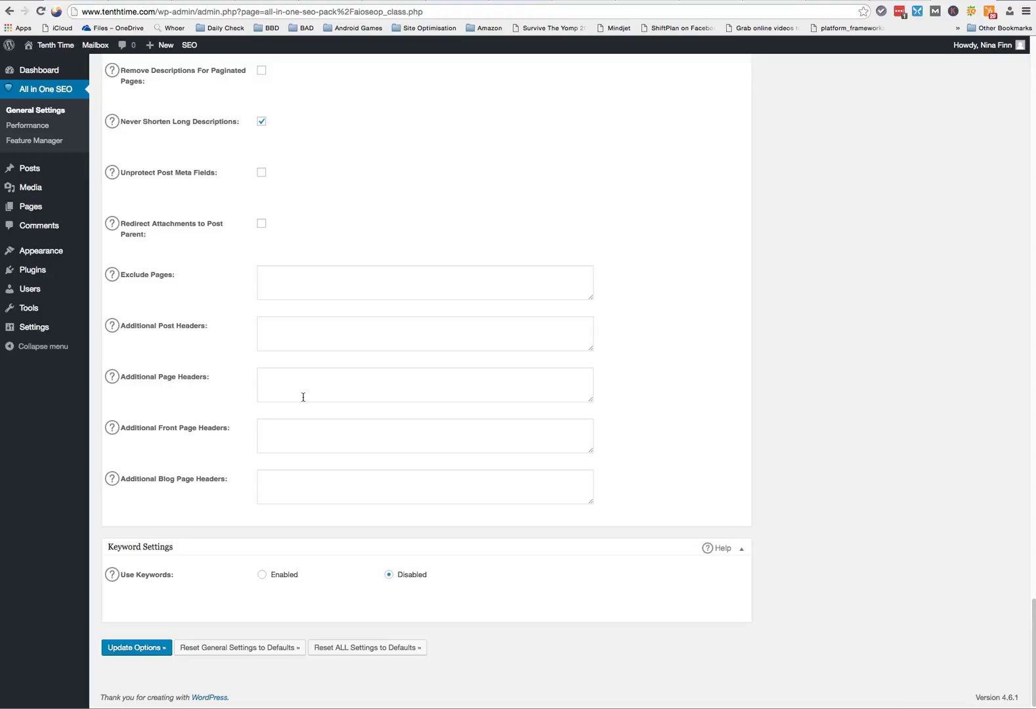
left_click(296, 431)
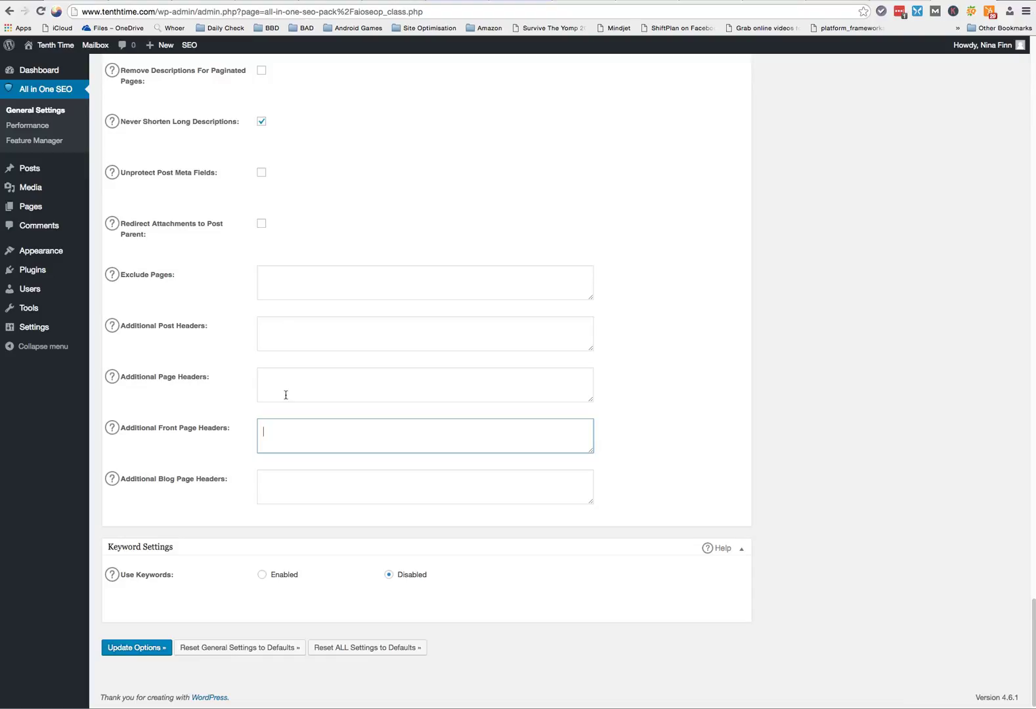
scroll(286, 395, "up", 15)
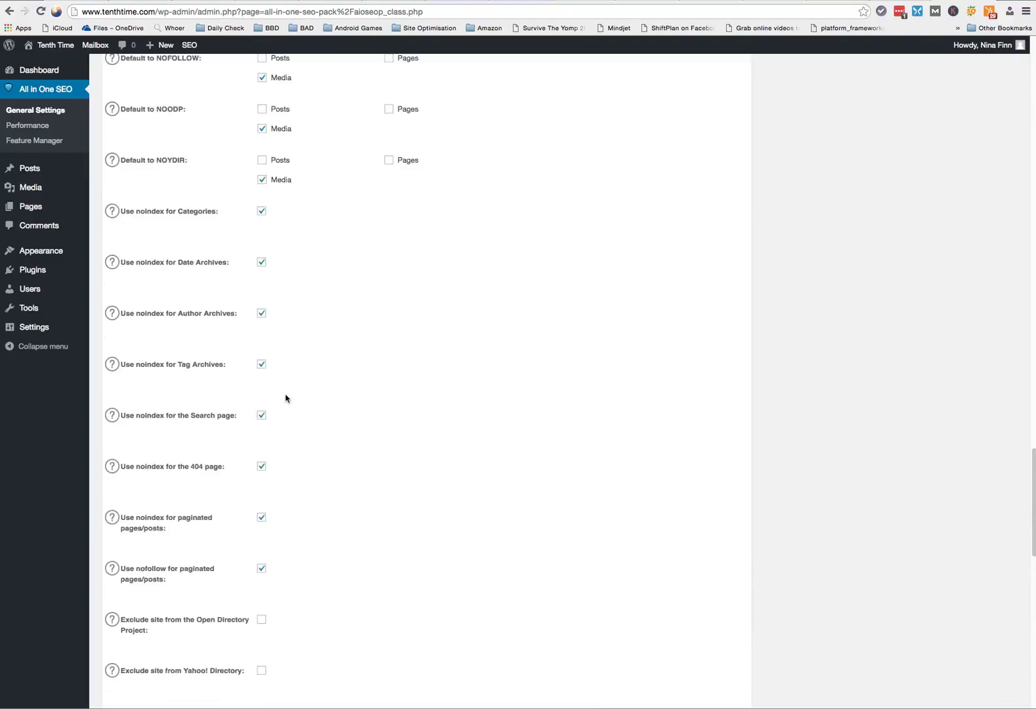
scroll(285, 398, "up", 15)
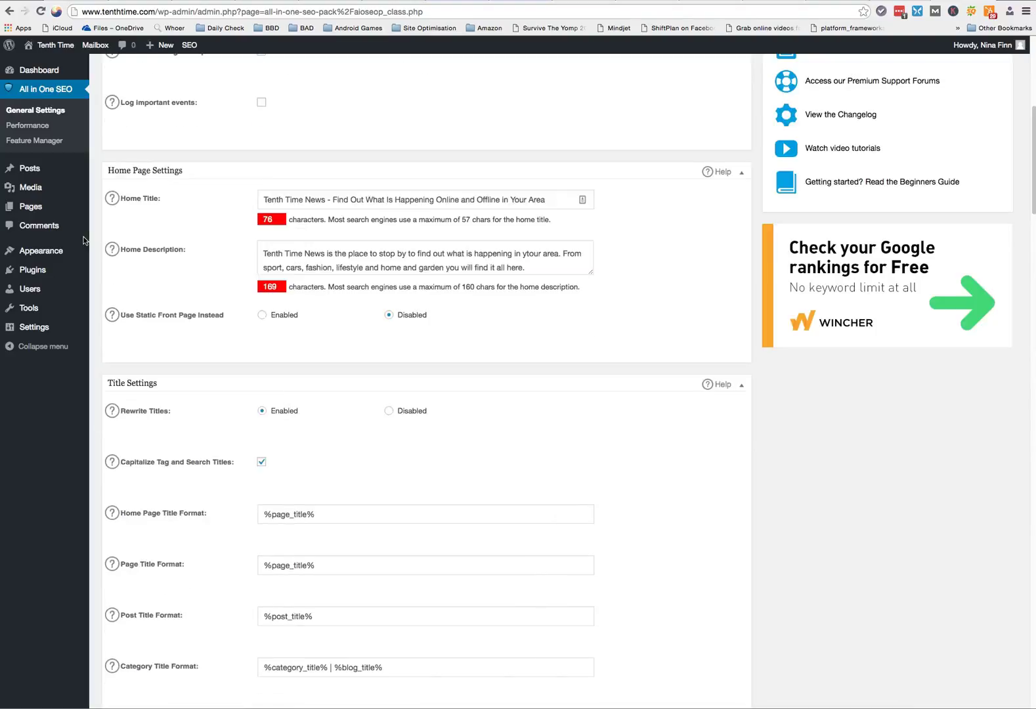
Step: Open the list of installed plugins and review it for one that handles header and footer code
mouse_move(84, 268)
left_click(128, 276)
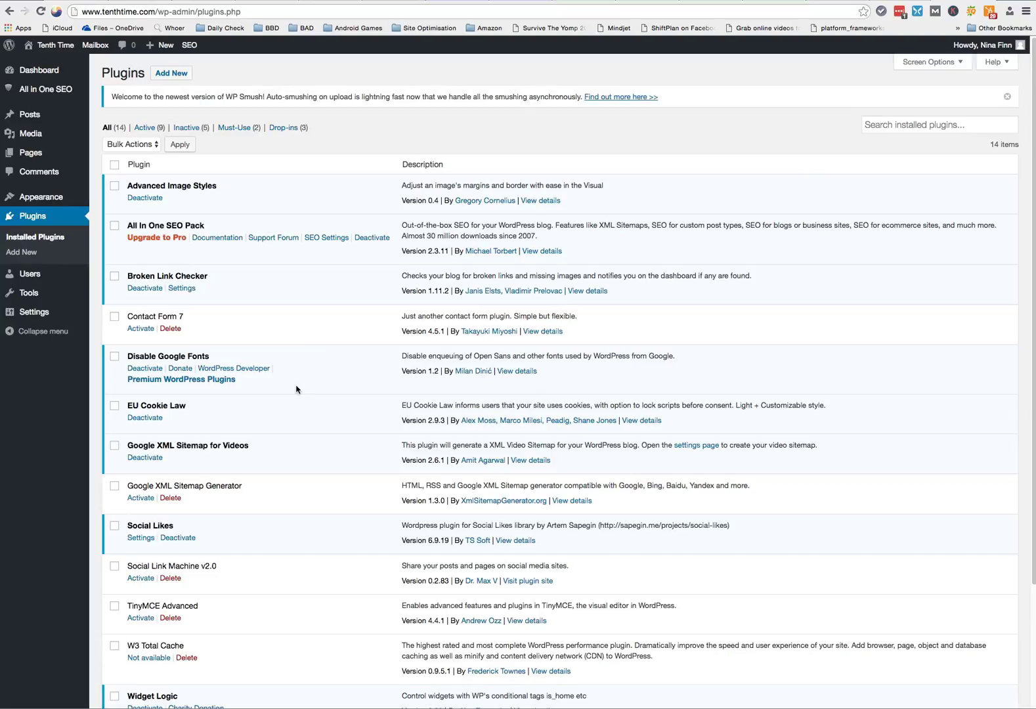
scroll(296, 389, "down", 3)
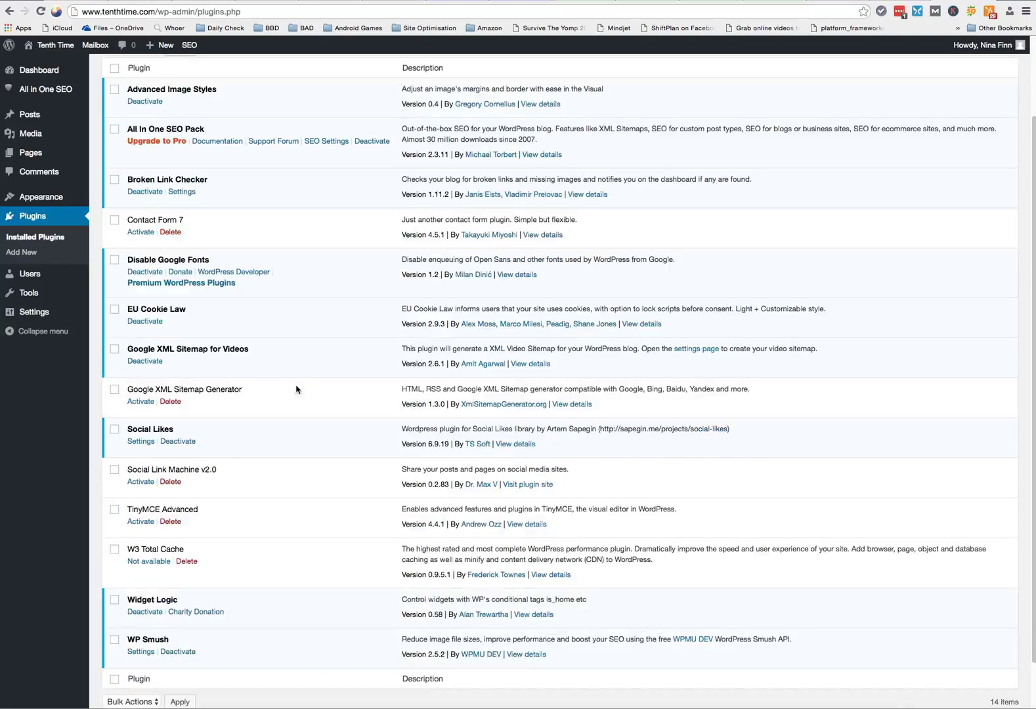
scroll(295, 391, "down", 1)
scroll(289, 404, "up", 3)
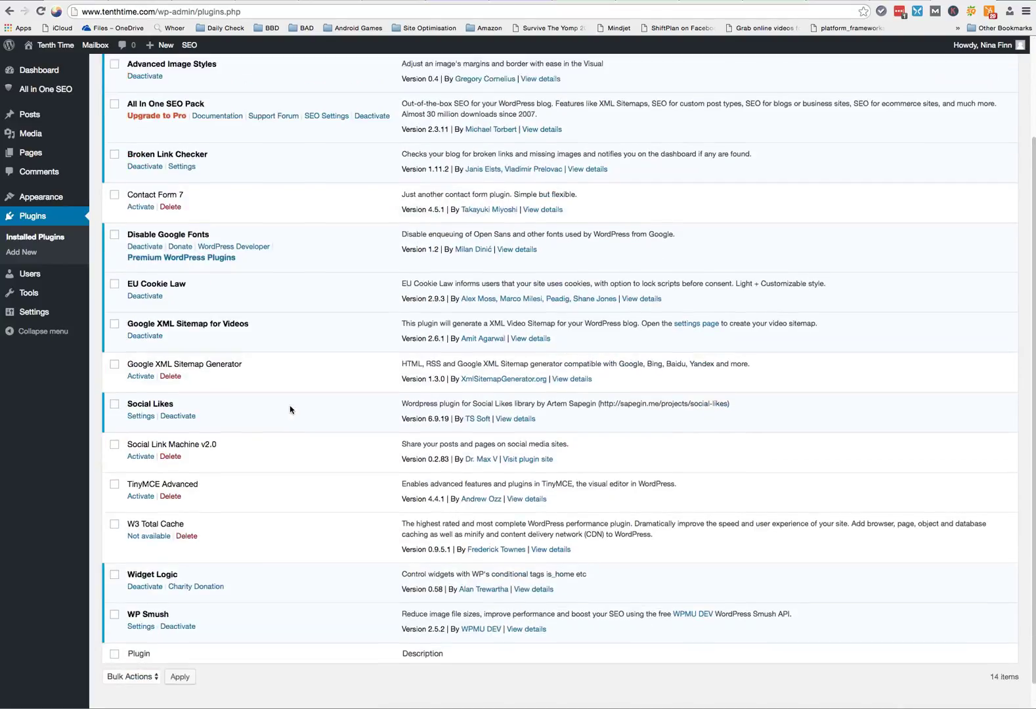
scroll(289, 410, "up", 2)
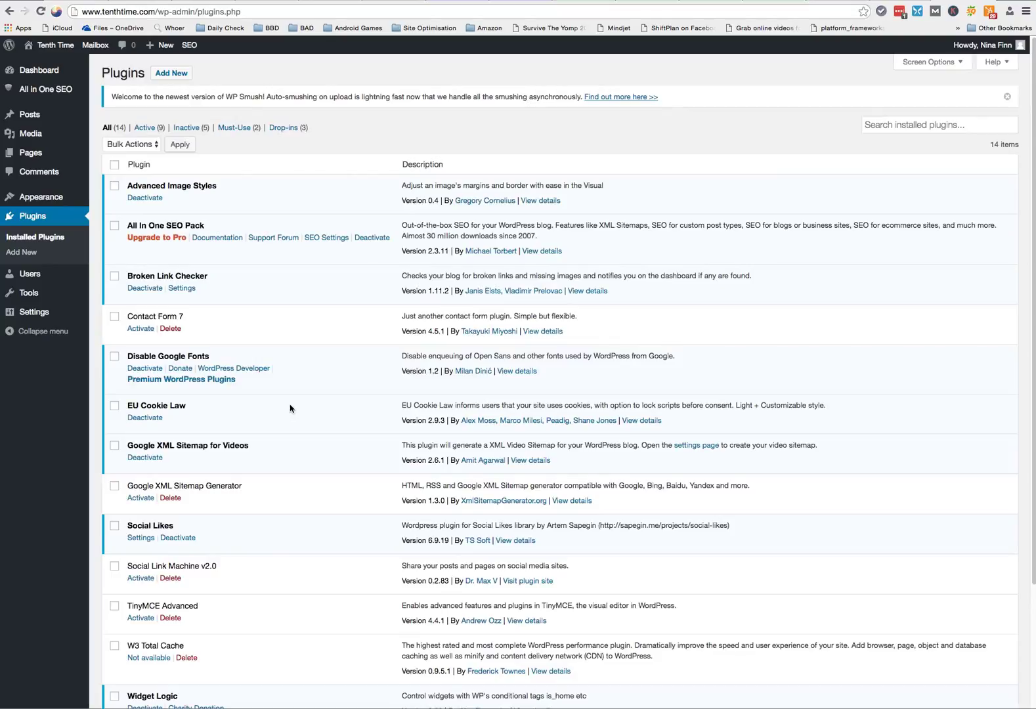
Step: Search the plugin directory for "addfunc", and install and activate the AddFunc Head & Footer Code plugin
left_click(174, 77)
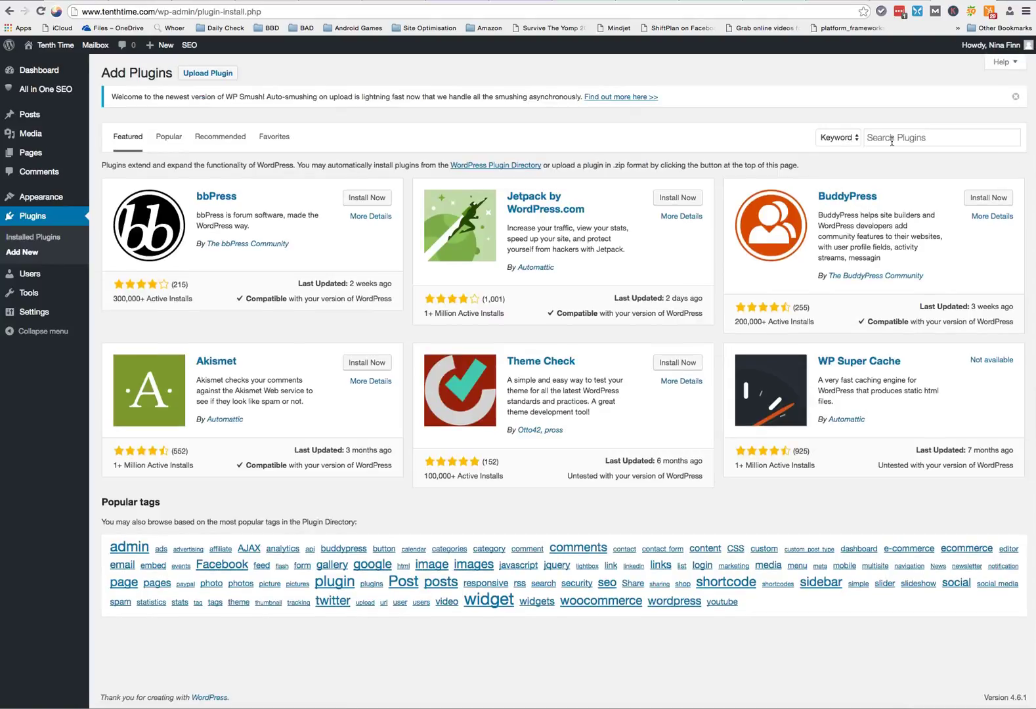
left_click(884, 138)
type("addfunc")
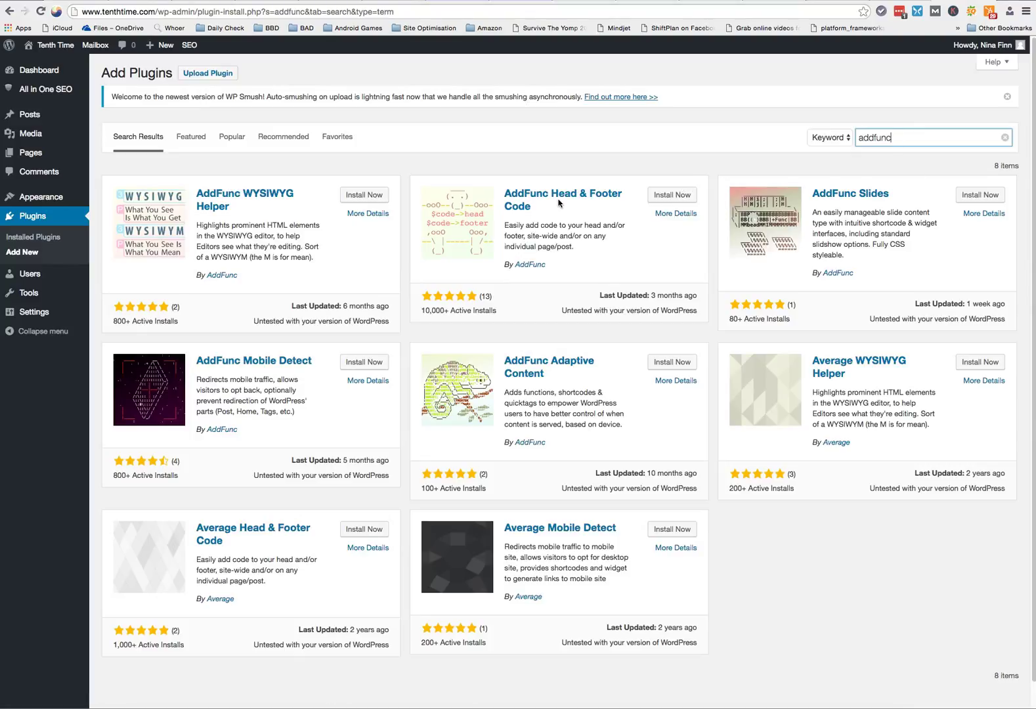
left_click(671, 197)
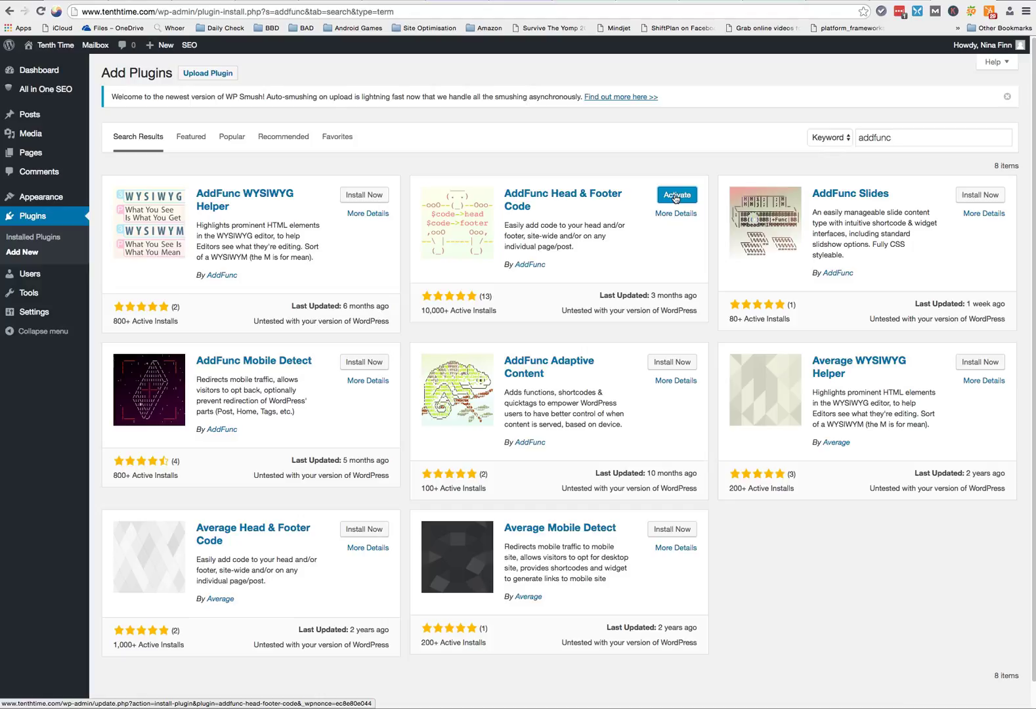
left_click(676, 198)
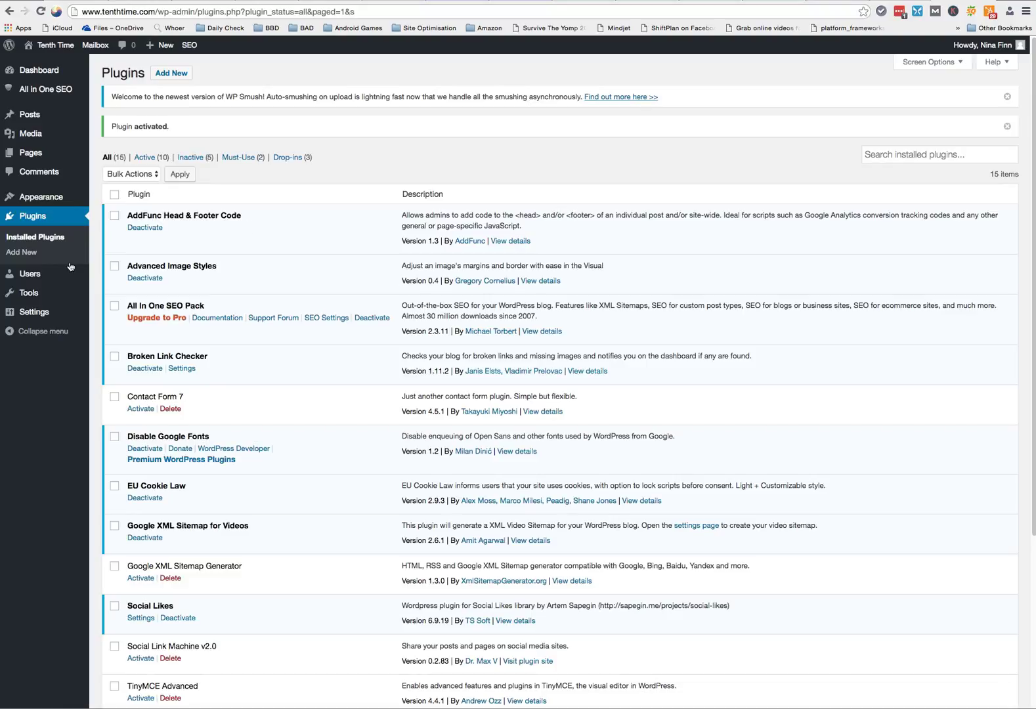
Step: Open the site-wide Head & Footer Code settings
mouse_move(45, 321)
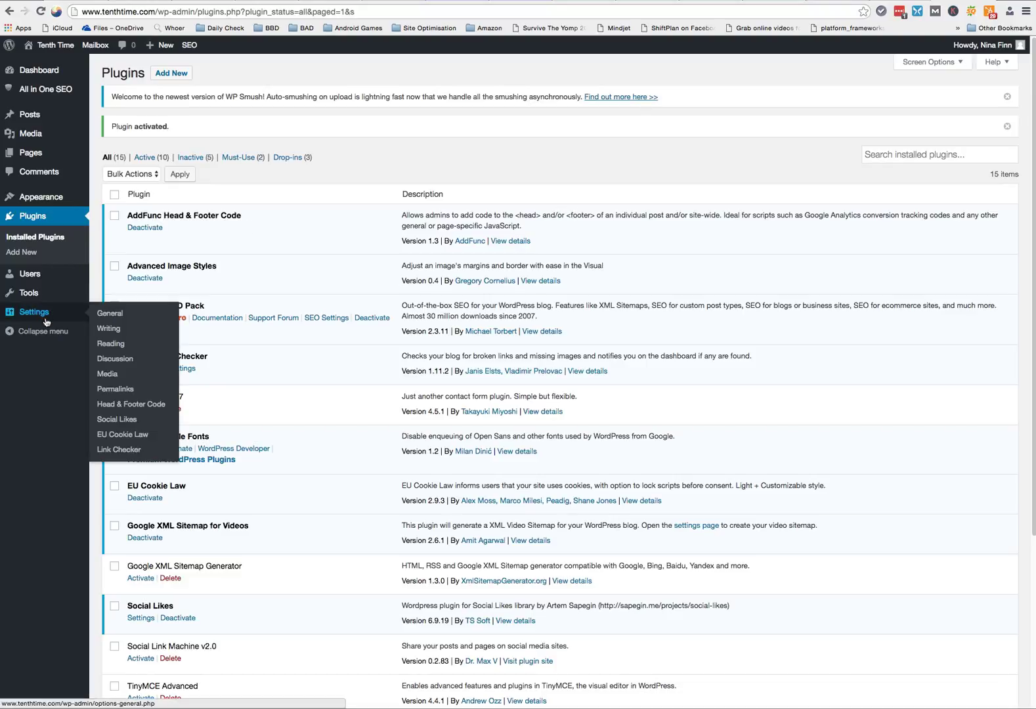
left_click(134, 406)
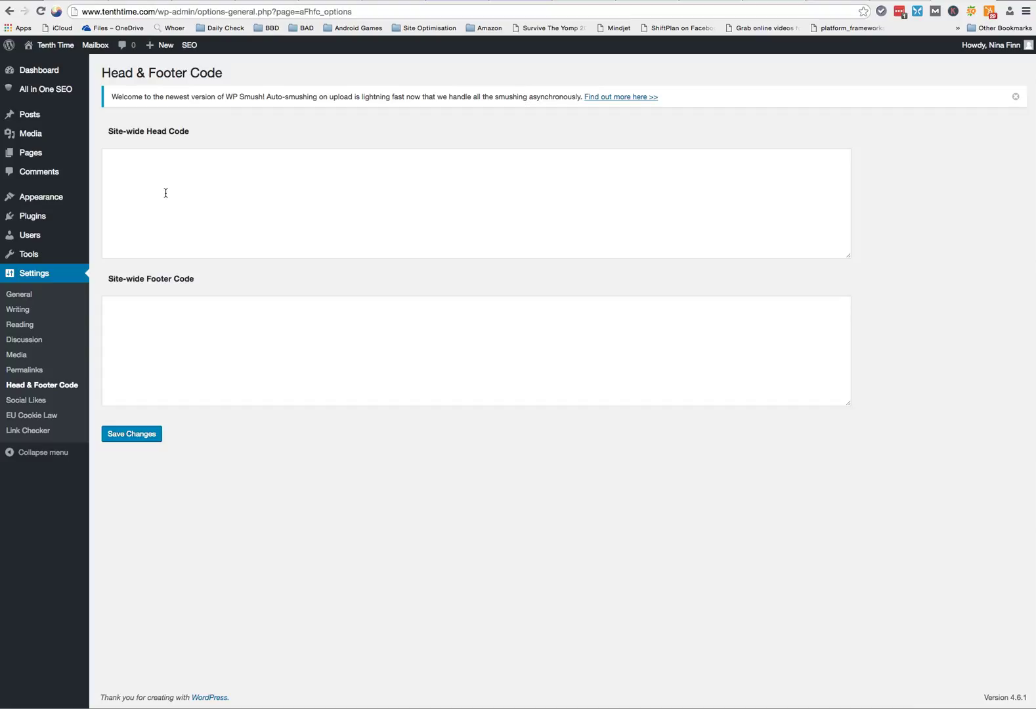
left_click(129, 319)
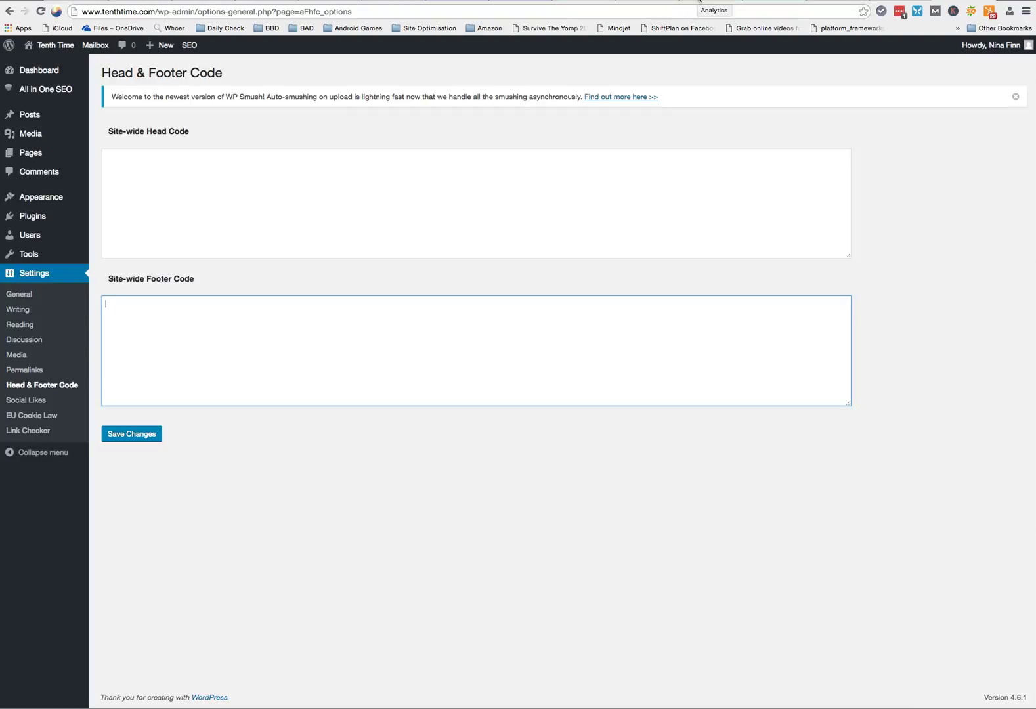
Step: Copy the website tracking script from Google Analytics into the Site-wide Head Code of the WordPress site and save the changes
left_click(704, 1)
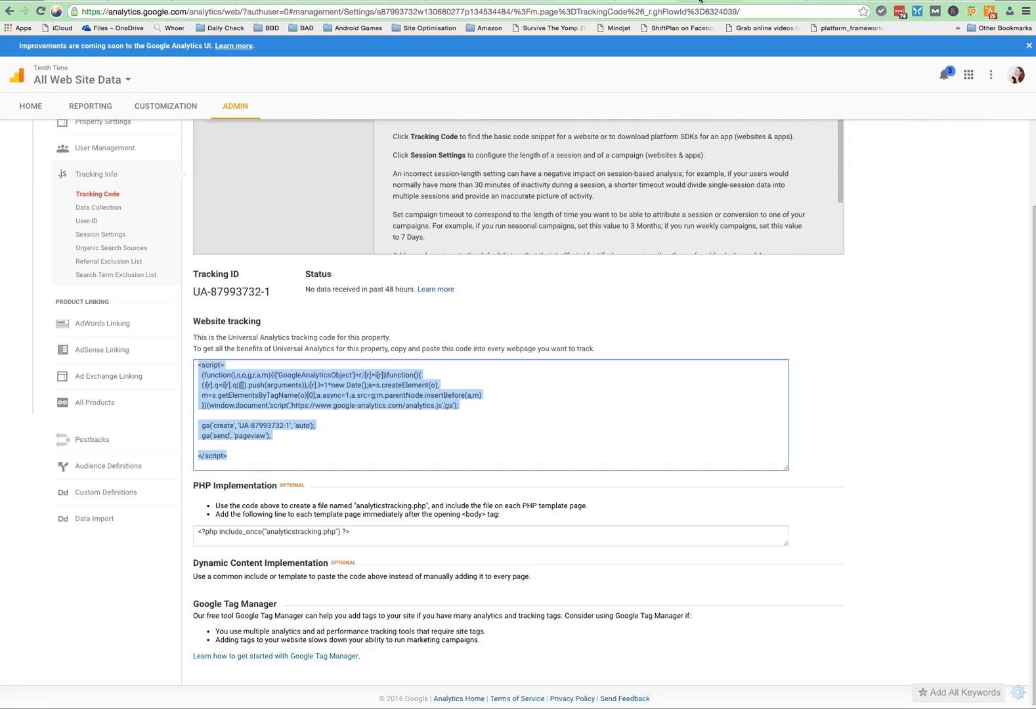
right_click(282, 385)
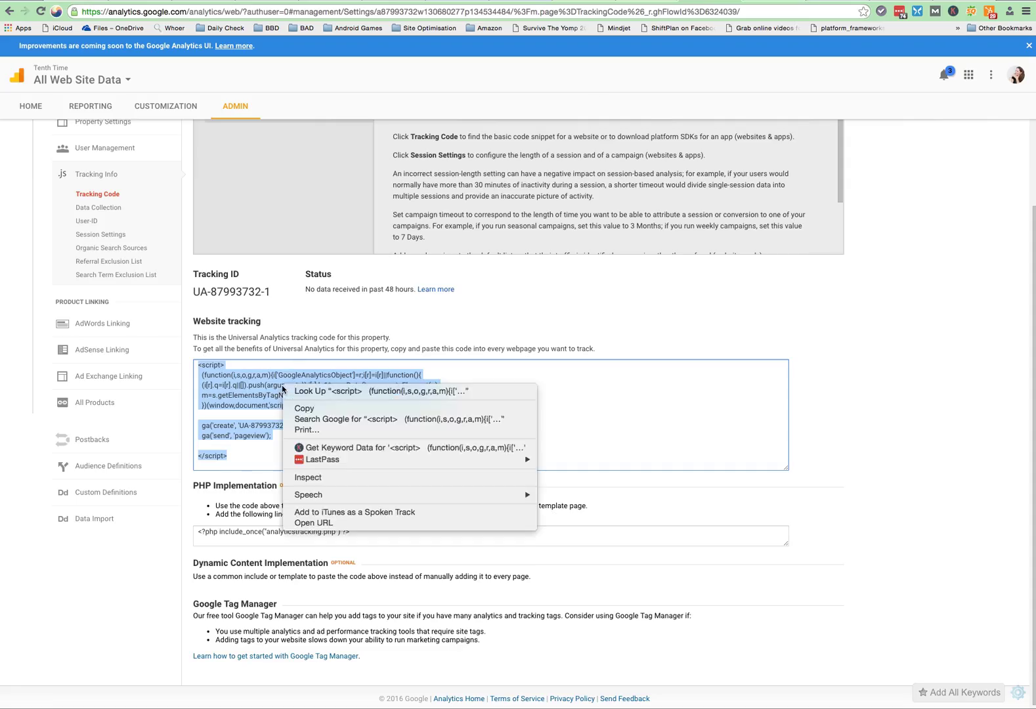
left_click(329, 412)
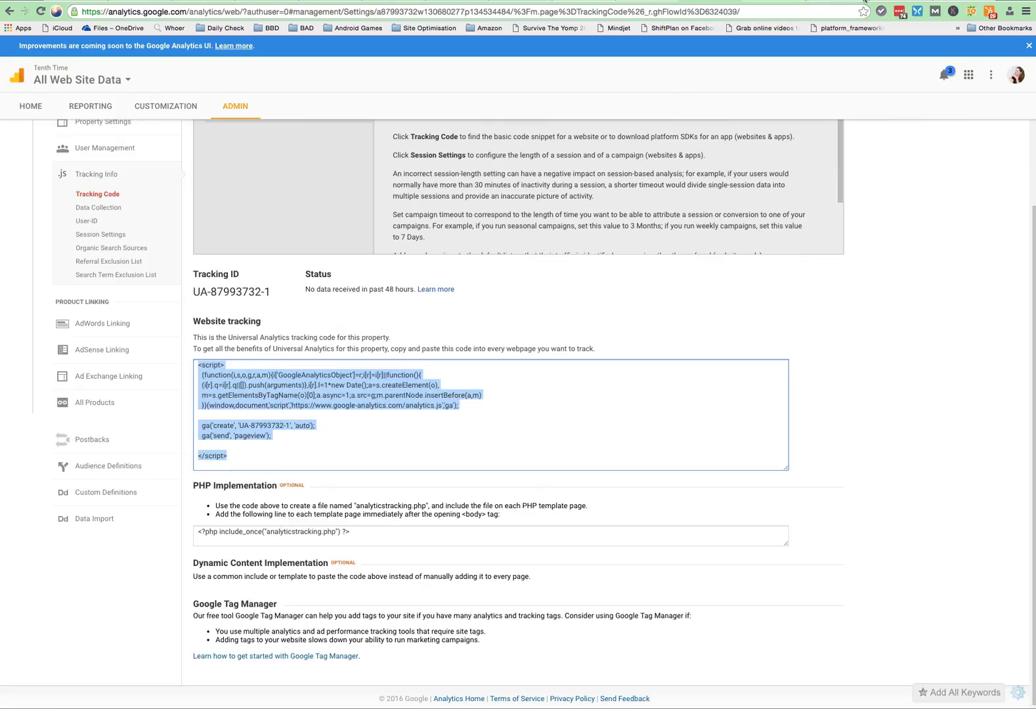
left_click(953, 1)
left_click(185, 180)
right_click(184, 178)
left_click(222, 233)
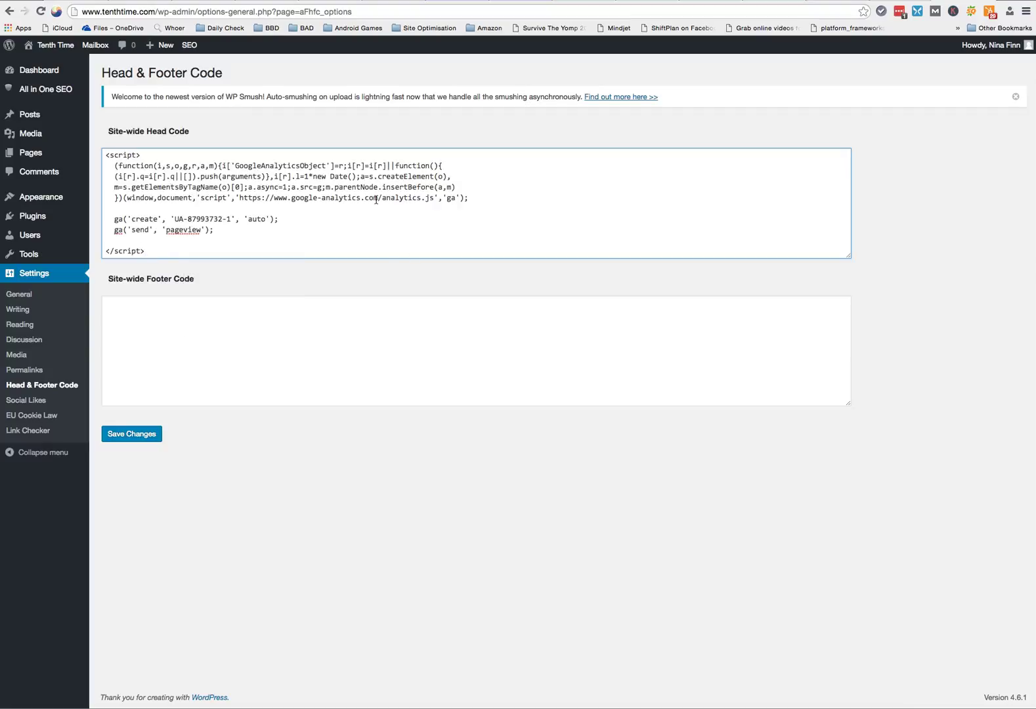
left_click(139, 436)
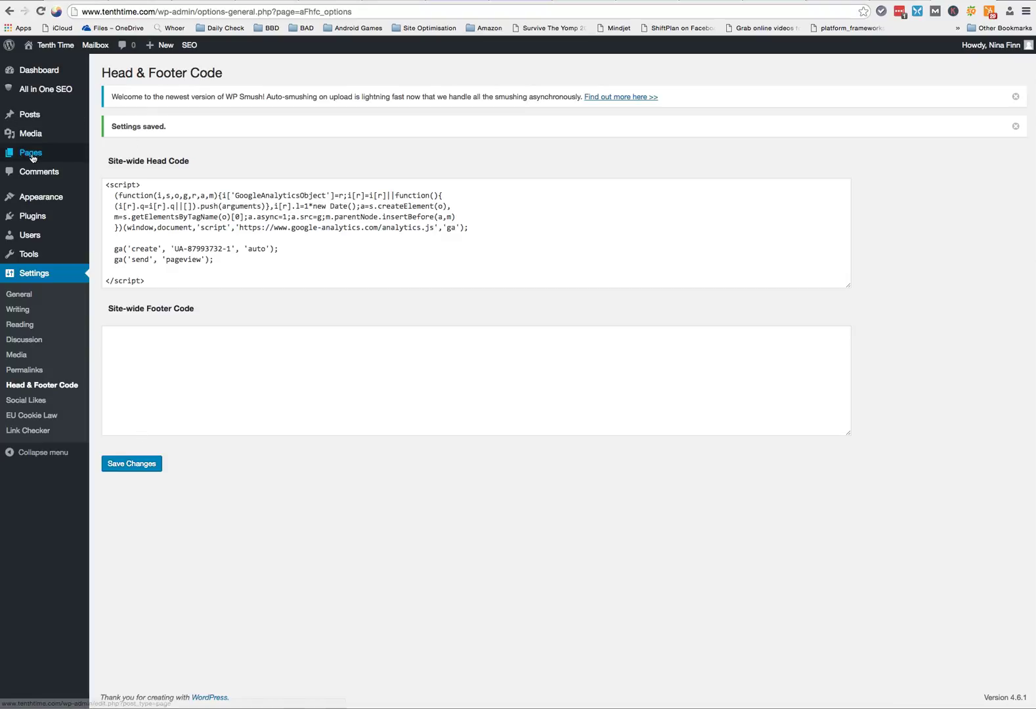
Step: Start a new WordPress page and examine its own Head & Footer Code fields
mouse_move(32, 158)
left_click(121, 157)
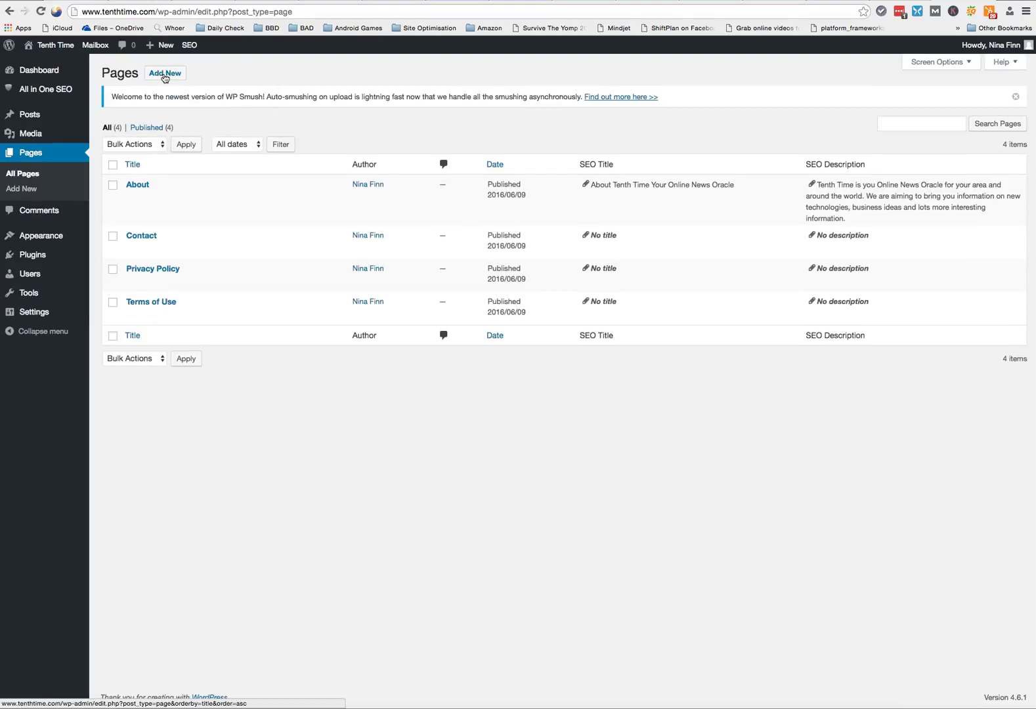
left_click(165, 73)
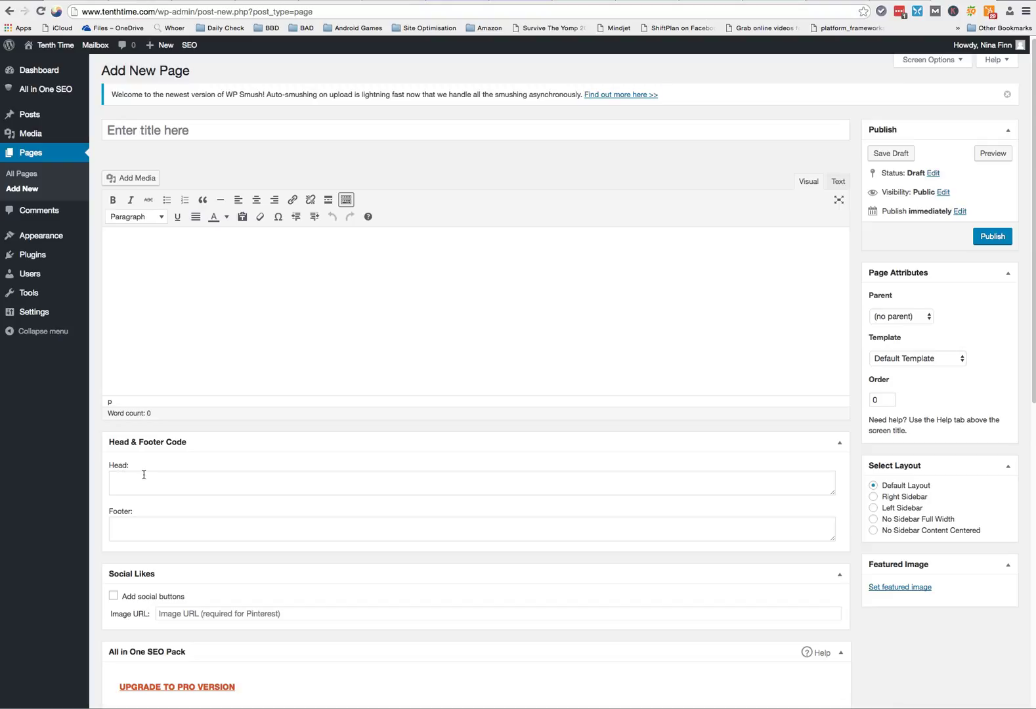
left_click(143, 474)
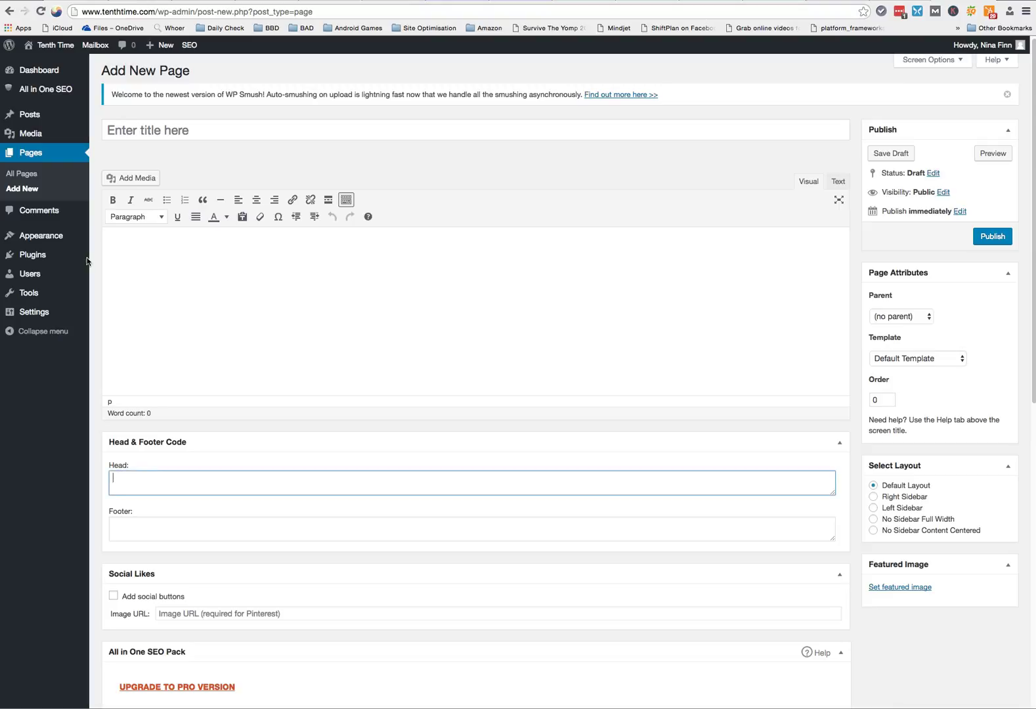
mouse_move(33, 134)
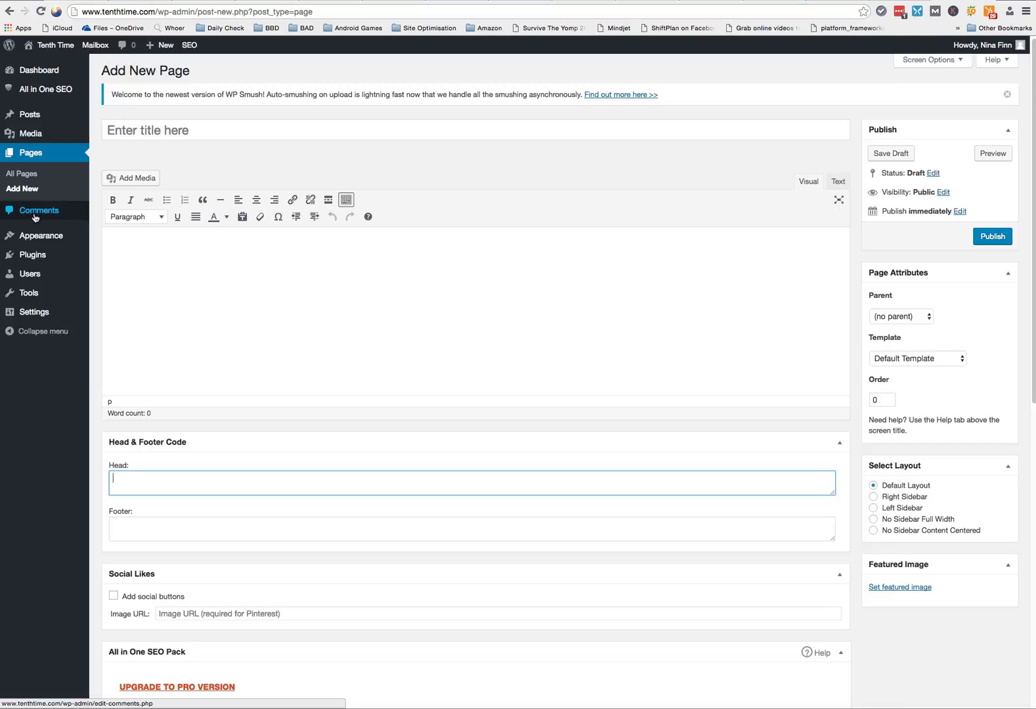
mouse_move(45, 233)
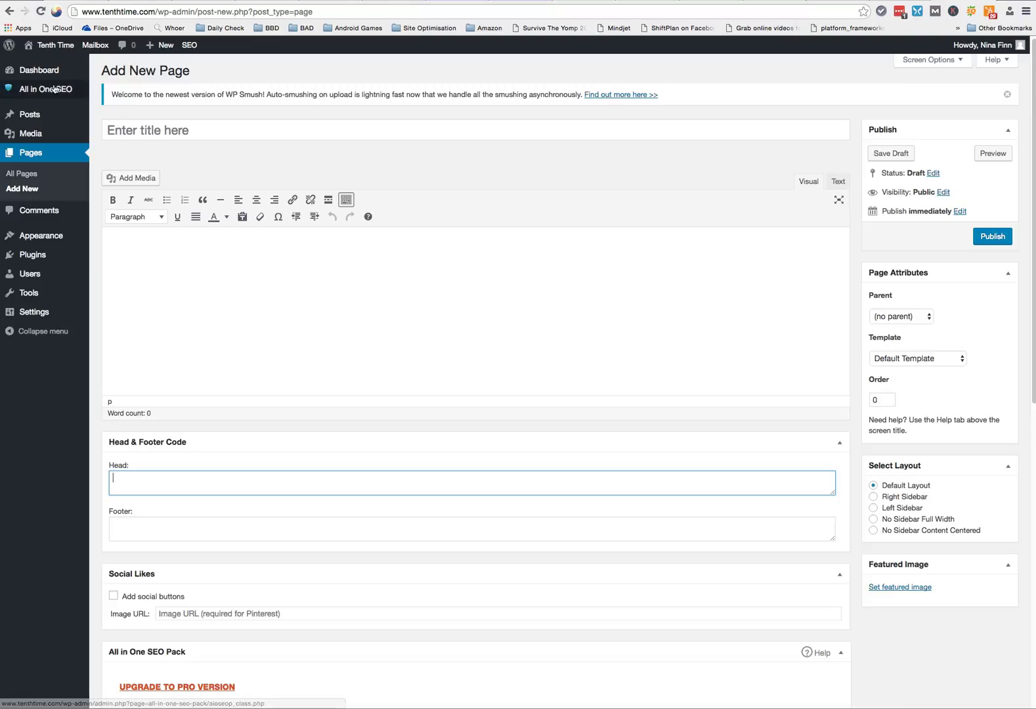
mouse_move(52, 90)
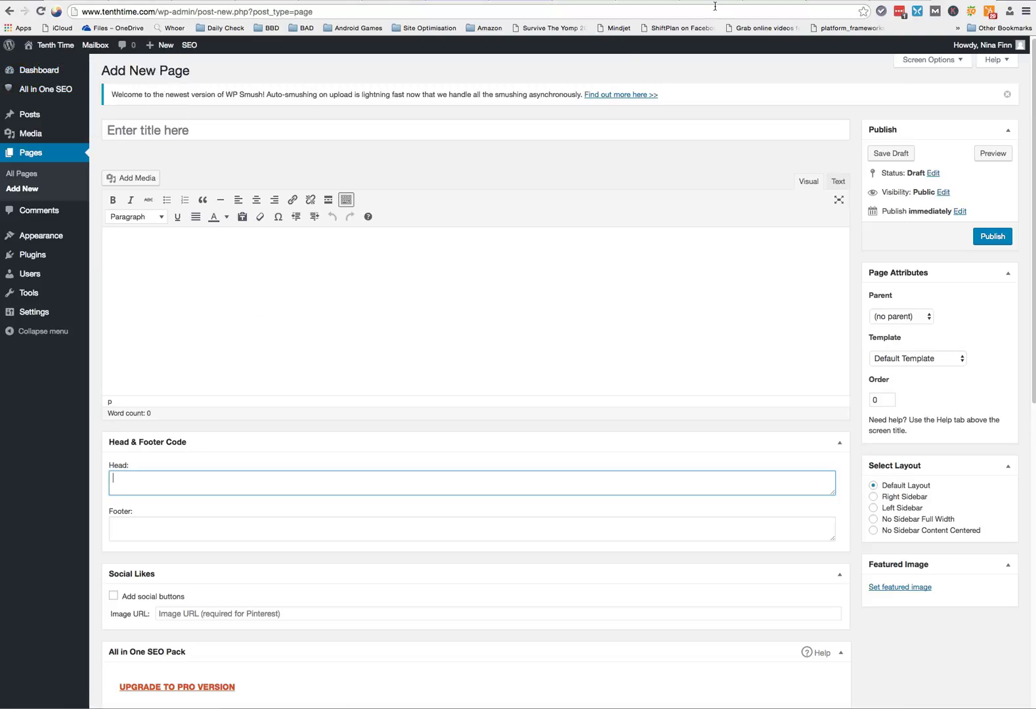
Step: Switch to Google Analytics and open the Audience Overview report, closing its Analytics Education section
key("ctrl+Tab")
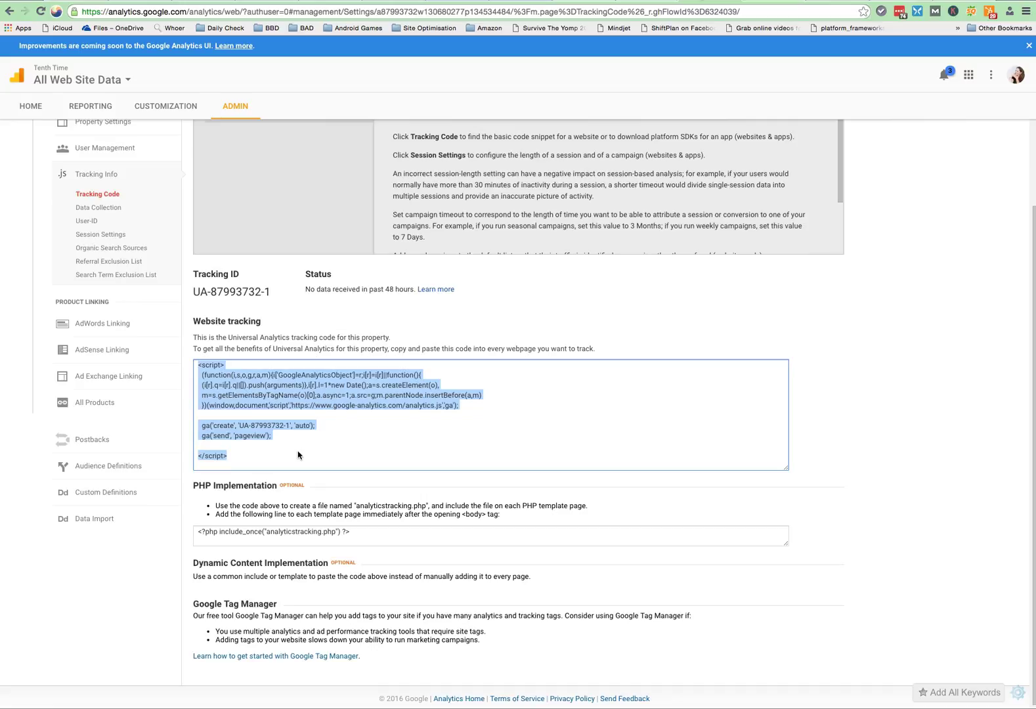
scroll(298, 454, "down", 1)
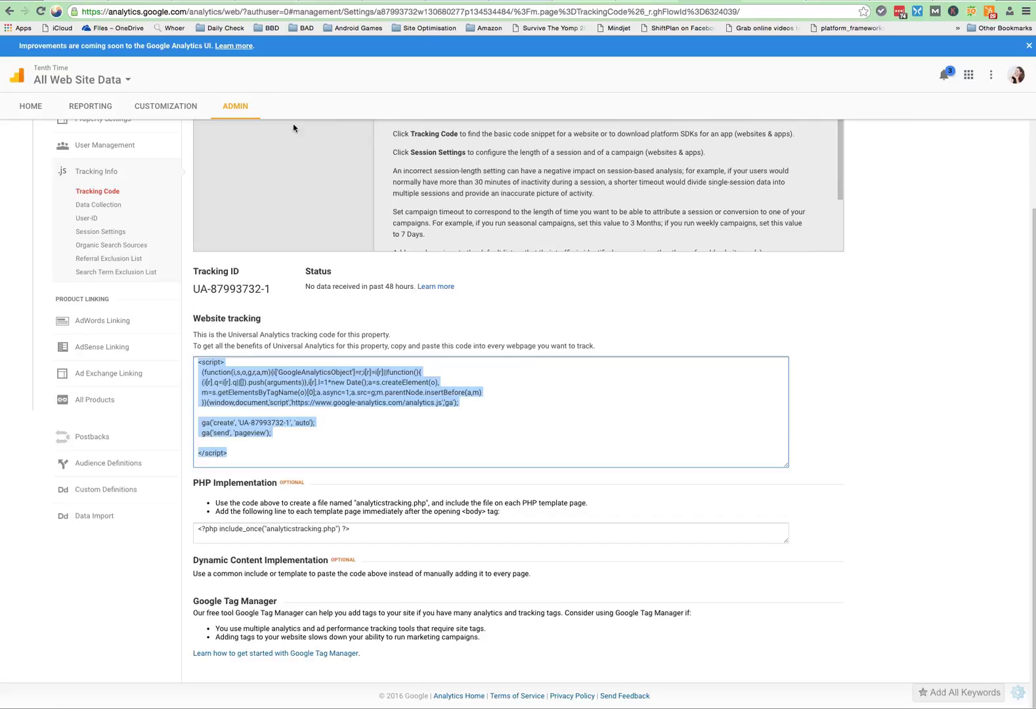
left_click(93, 109)
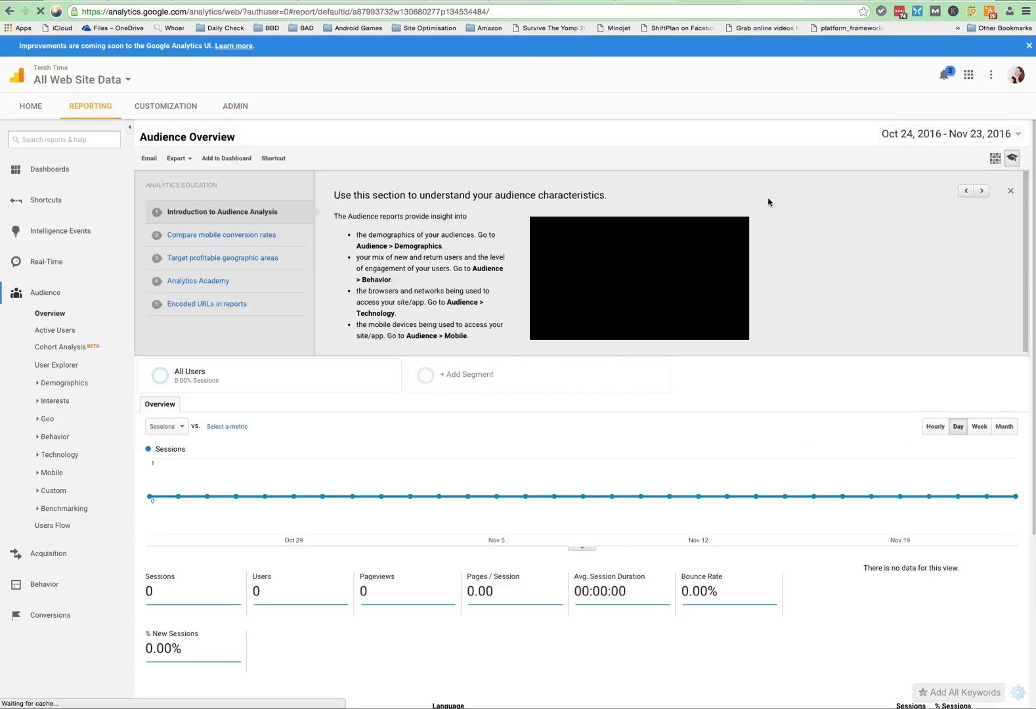
left_click(1011, 191)
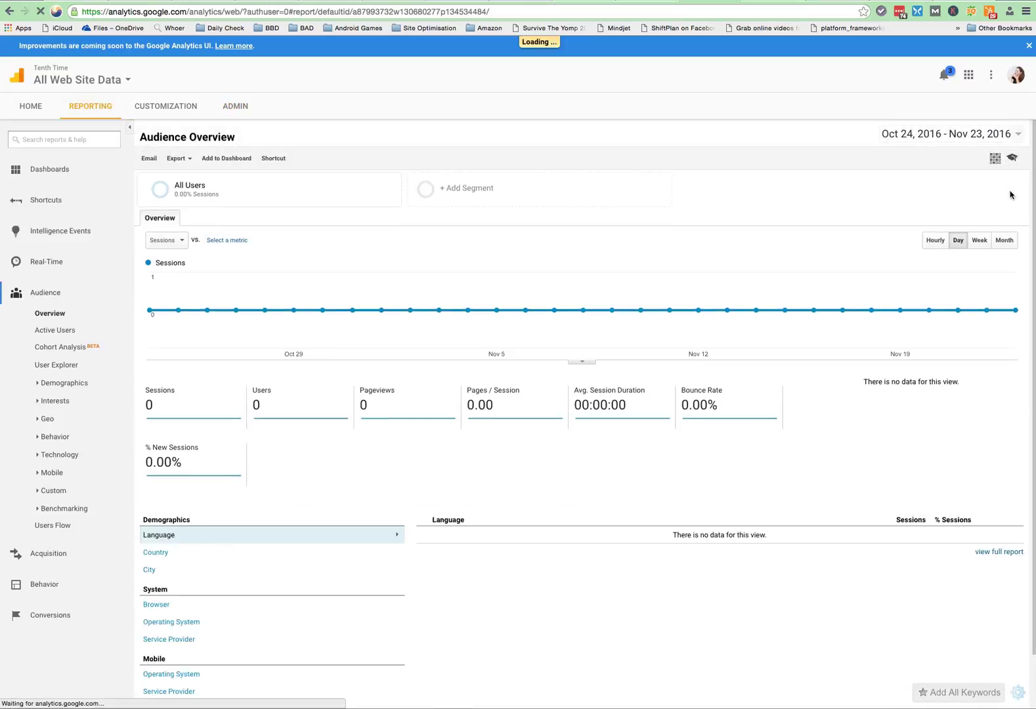
Step: Look over the available segments and the Audience Overview metrics, and expand the Demographics reports
left_click(462, 204)
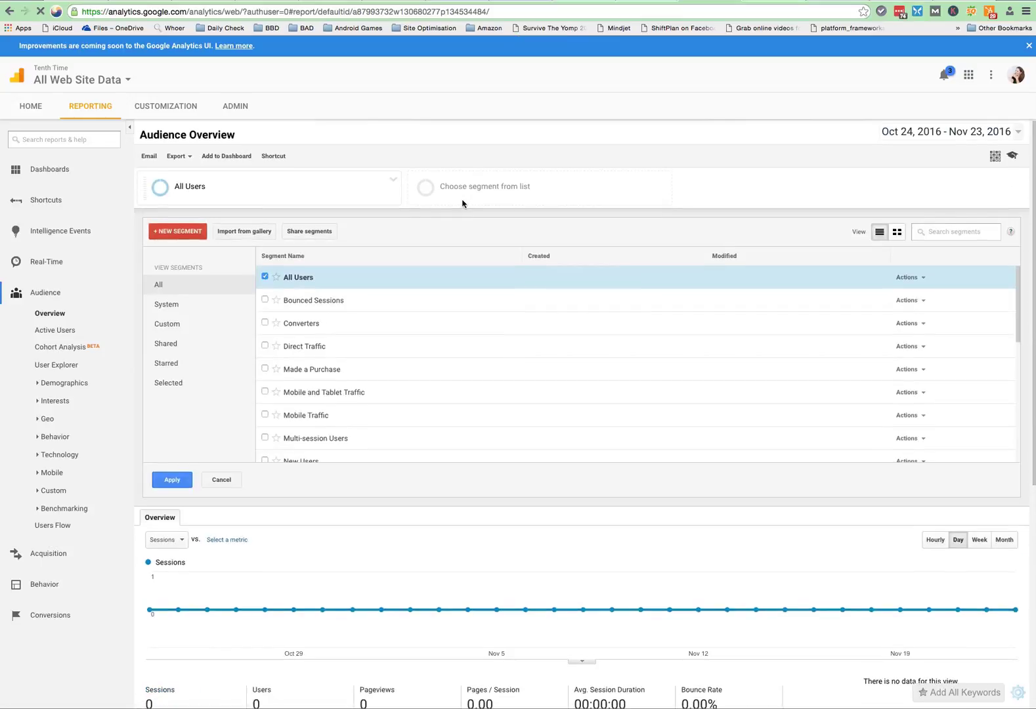
scroll(462, 204, "down", 5)
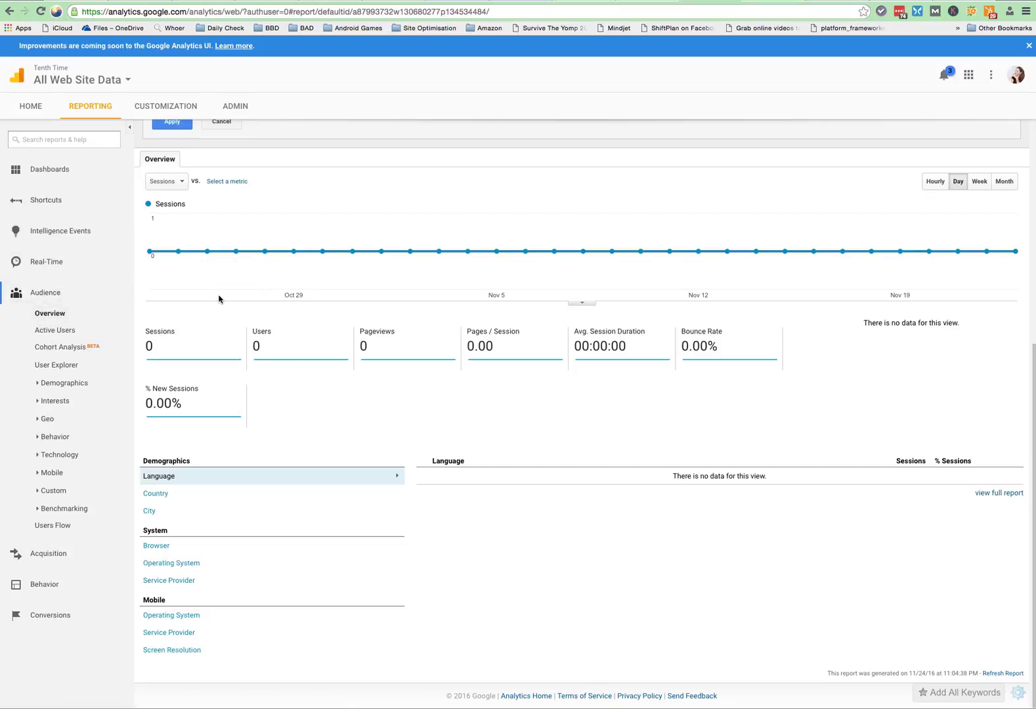
mouse_move(153, 335)
left_click(63, 387)
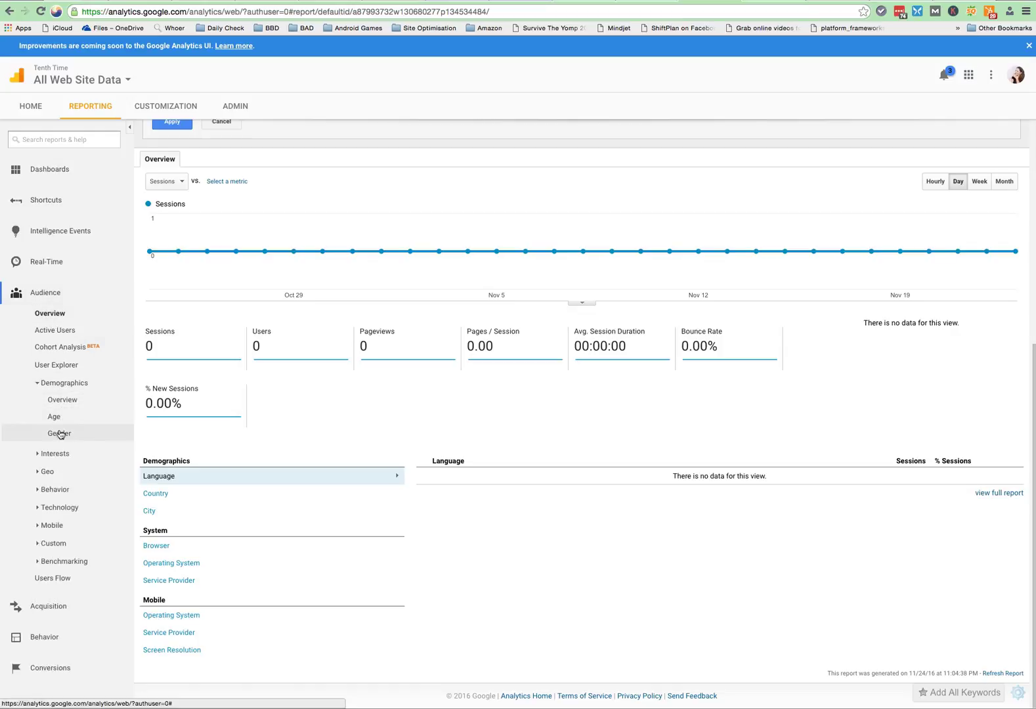
Step: Collapse the Demographics reports and open the Channels report under Acquisition's All Traffic reports
left_click(51, 385)
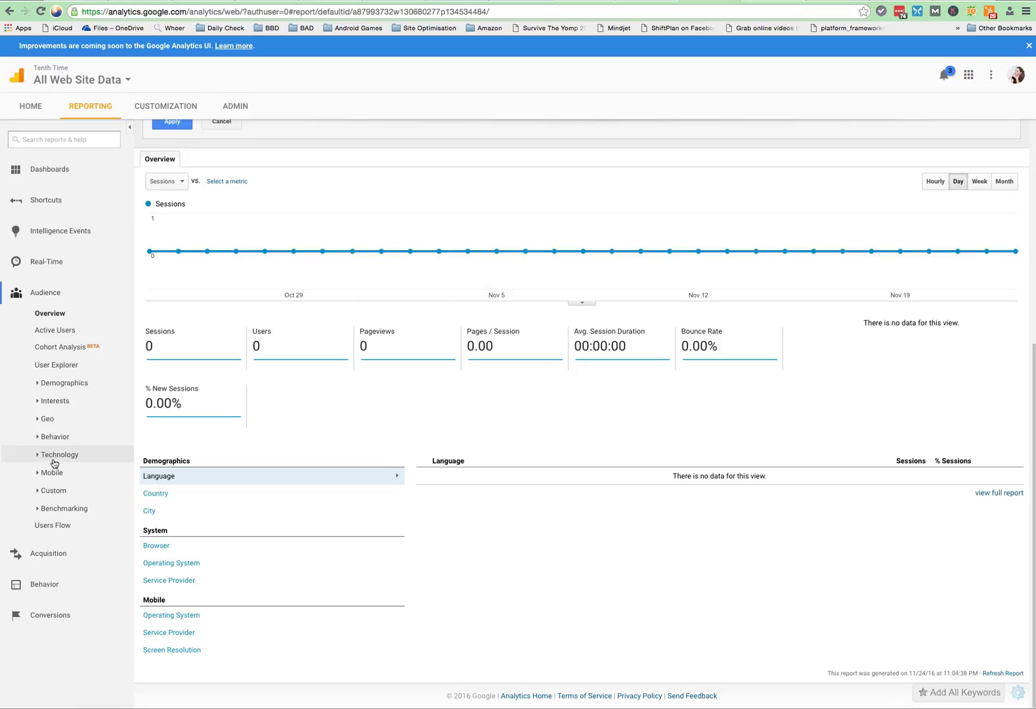
left_click(48, 554)
scroll(48, 557, "down", 1)
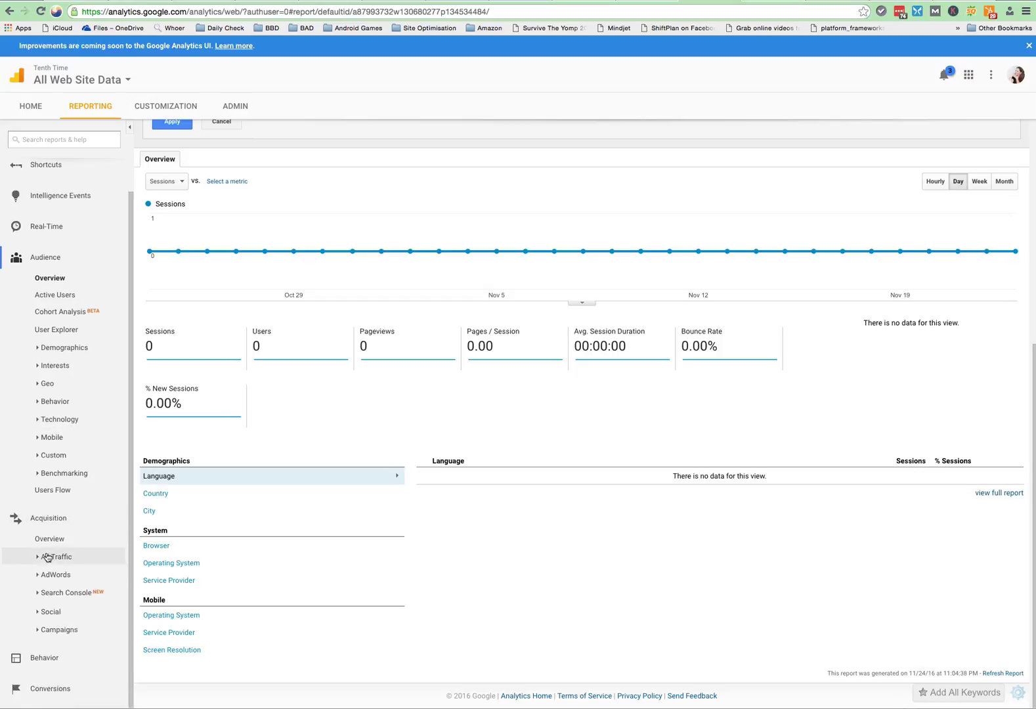
left_click(50, 558)
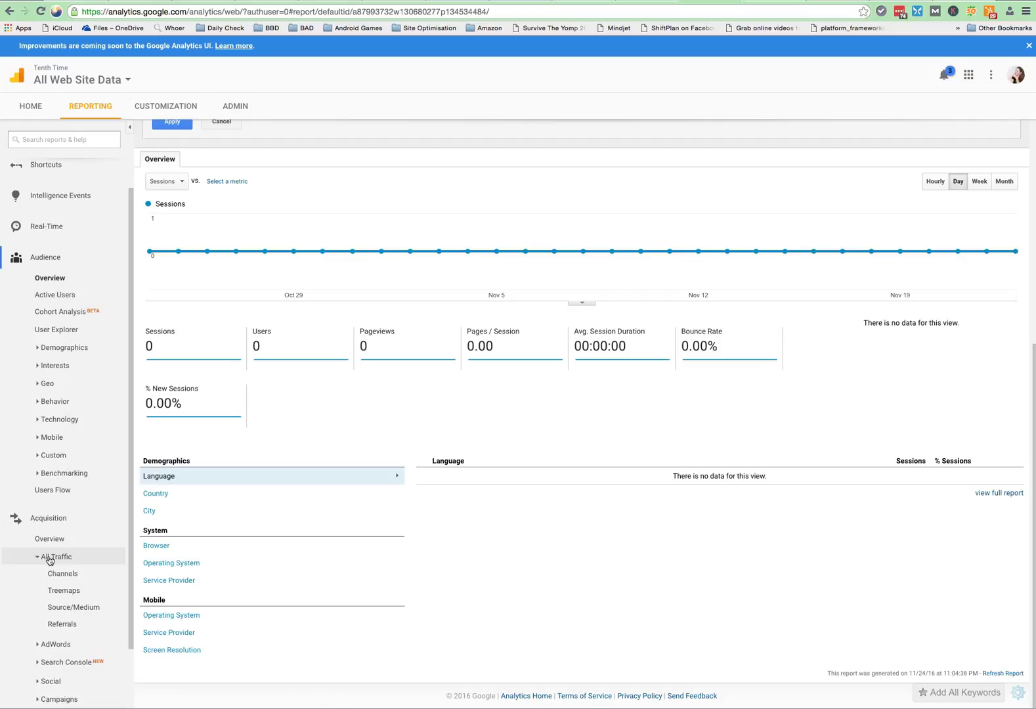
left_click(63, 575)
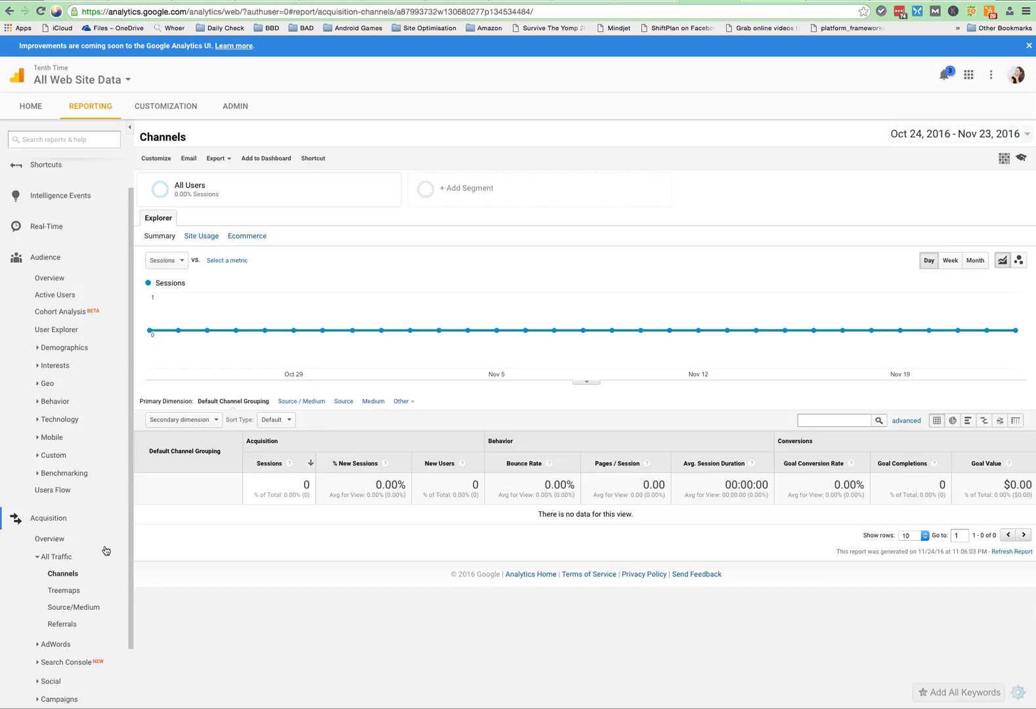
Step: Expand the AdWords and Search Console reports under Acquisition and open the Search Console Queries report
scroll(105, 550, "down", 3)
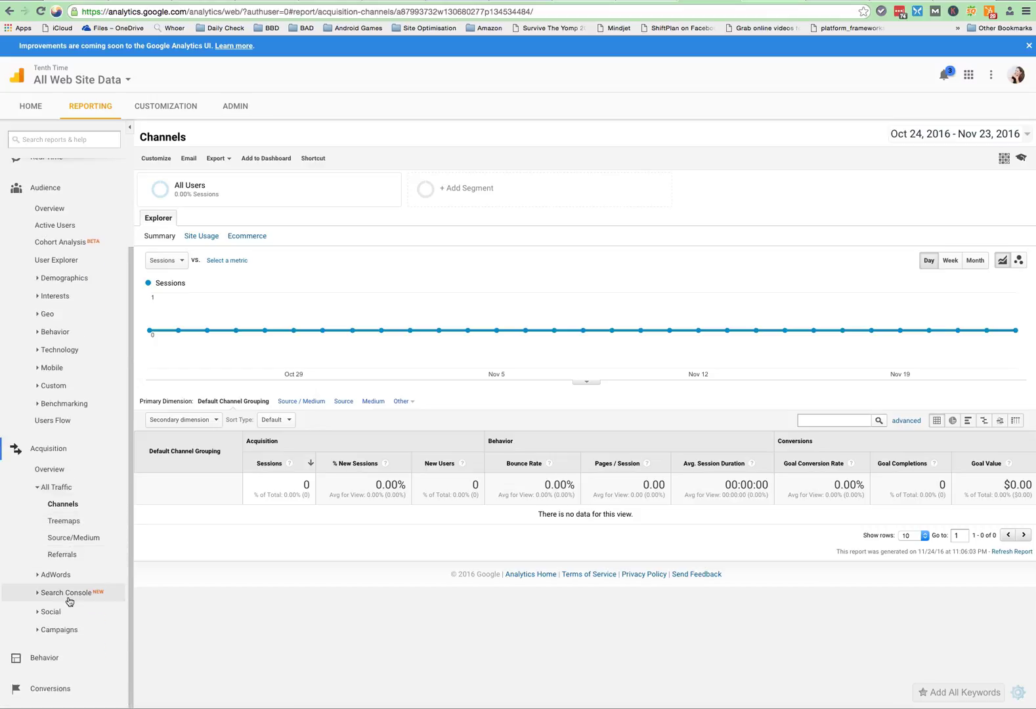
left_click(60, 576)
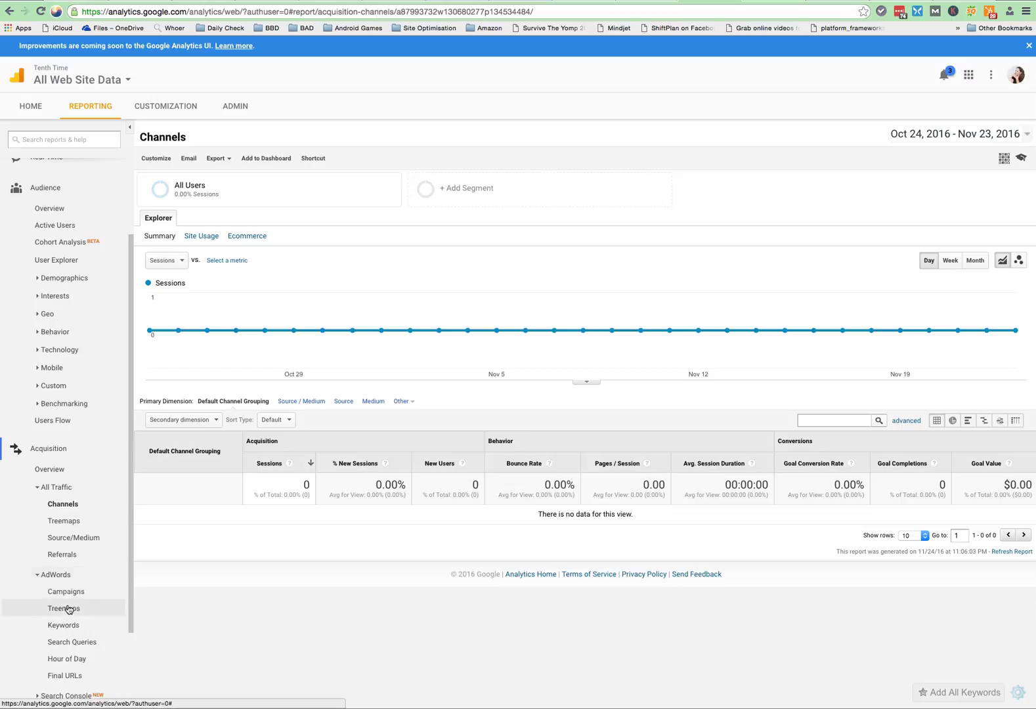
scroll(66, 605, "down", 4)
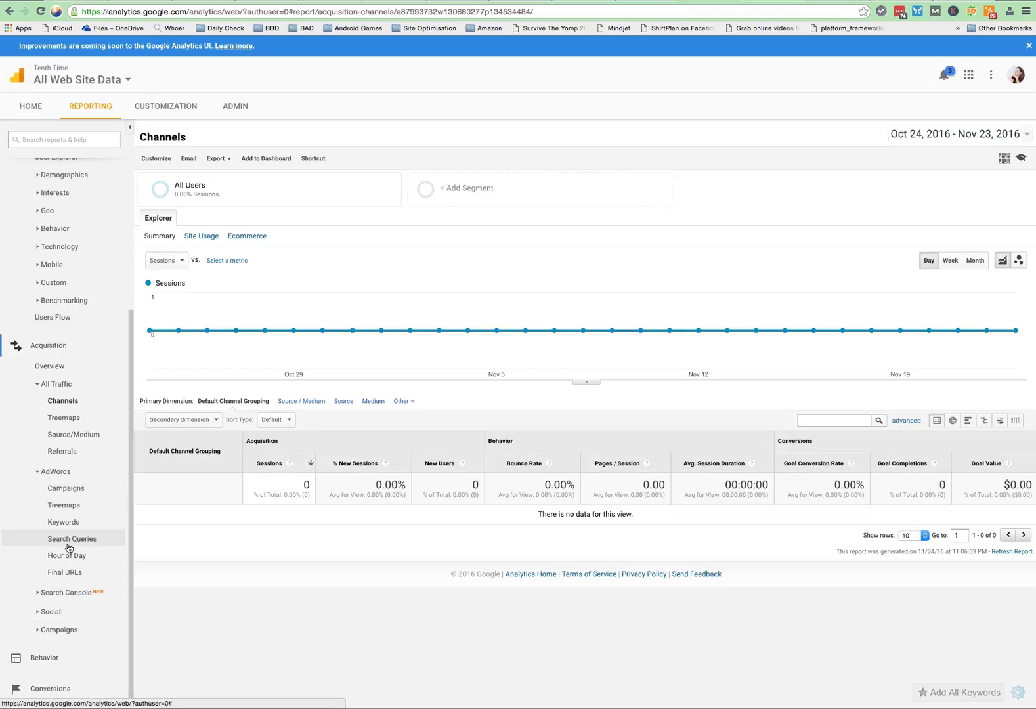
left_click(66, 593)
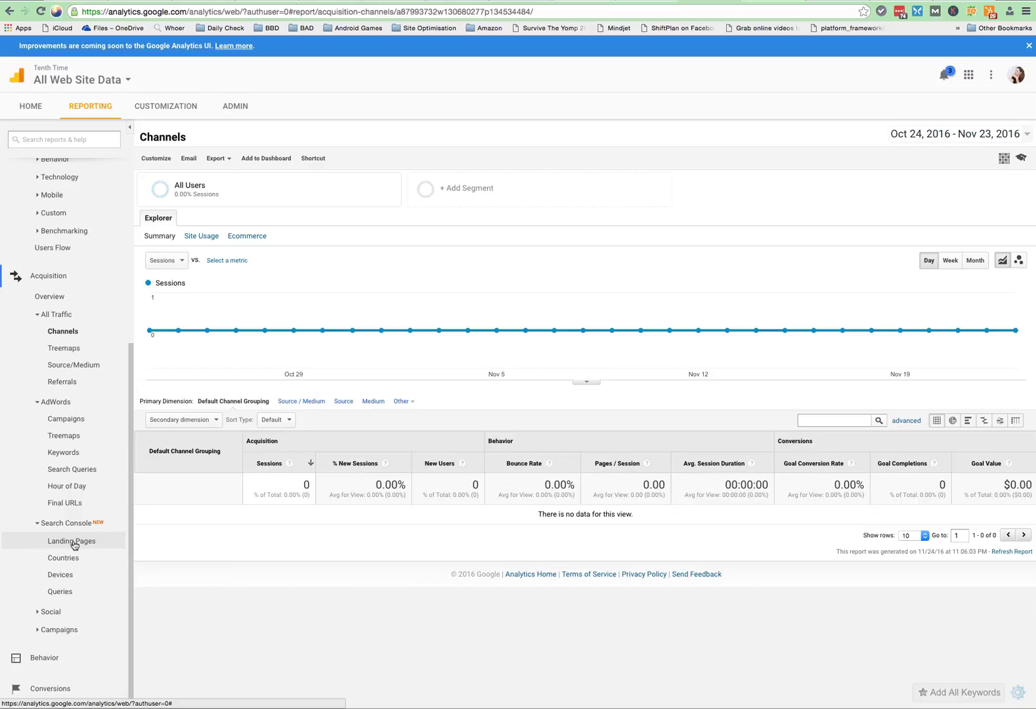
left_click(61, 592)
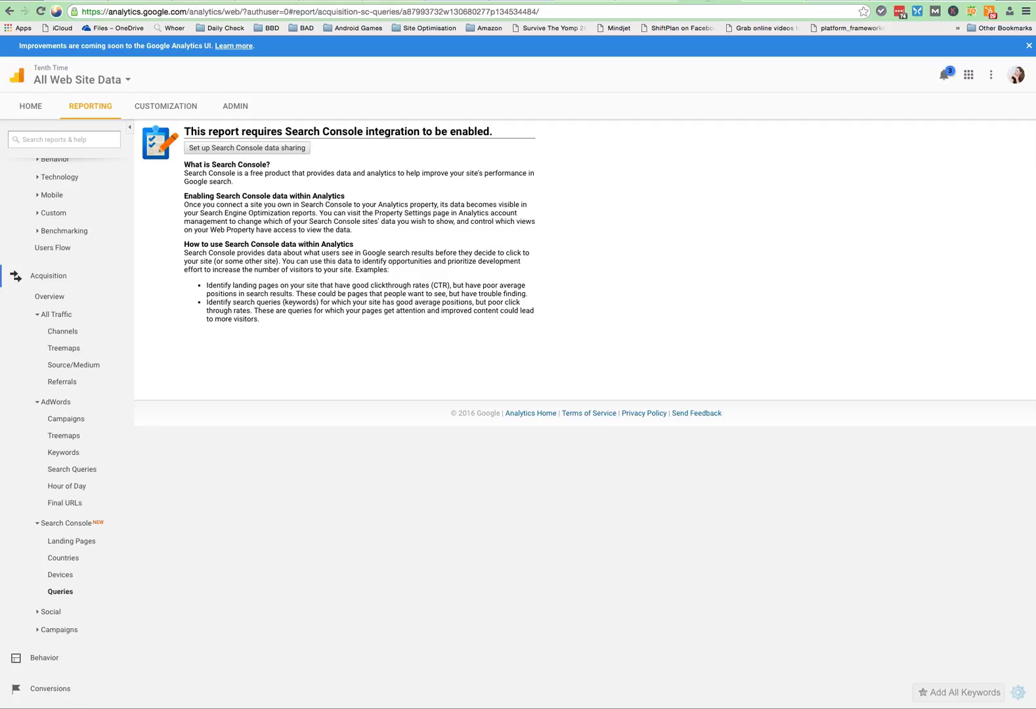
Step: Switch to the Google results for "search console", open Google Search Console verification and start adding a property
key("ctrl+Tab")
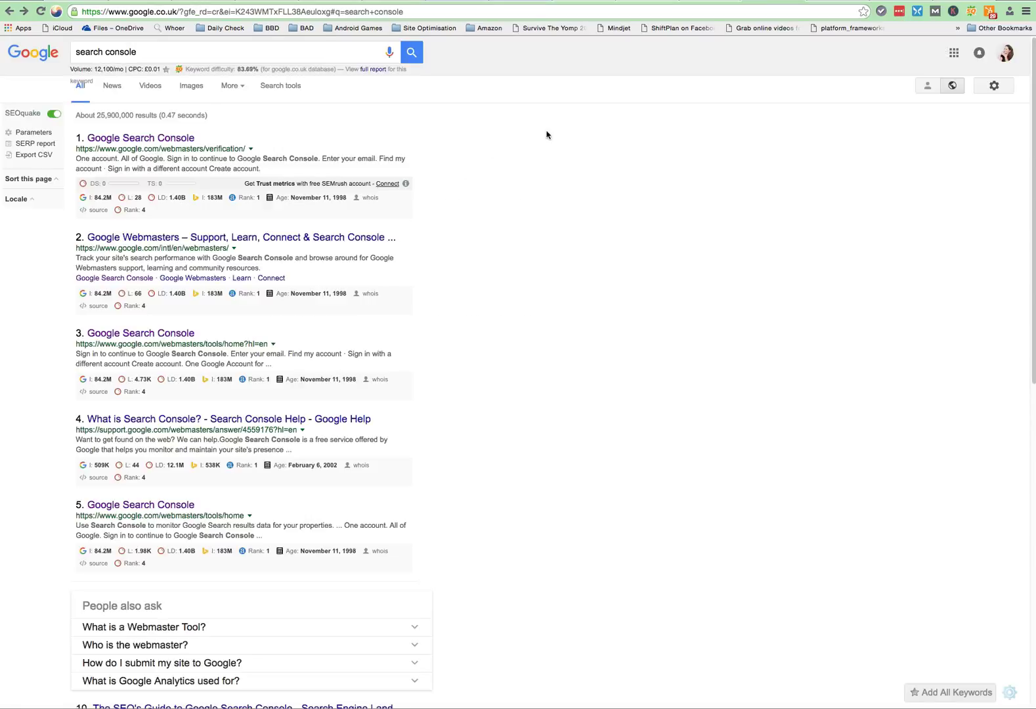
left_click(131, 143)
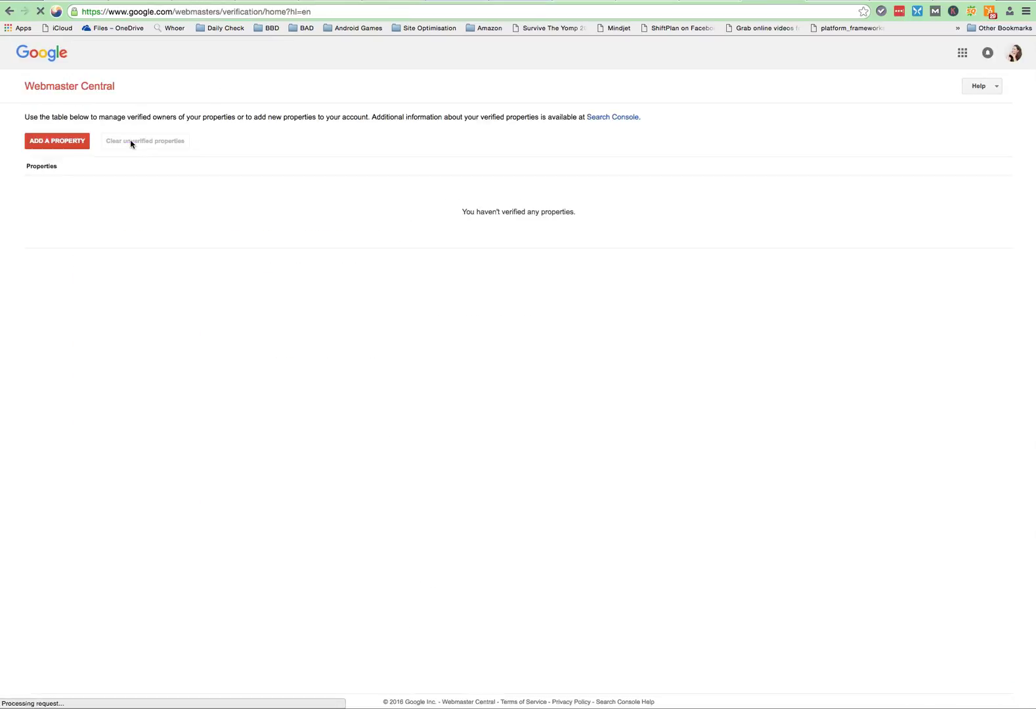
left_click(74, 144)
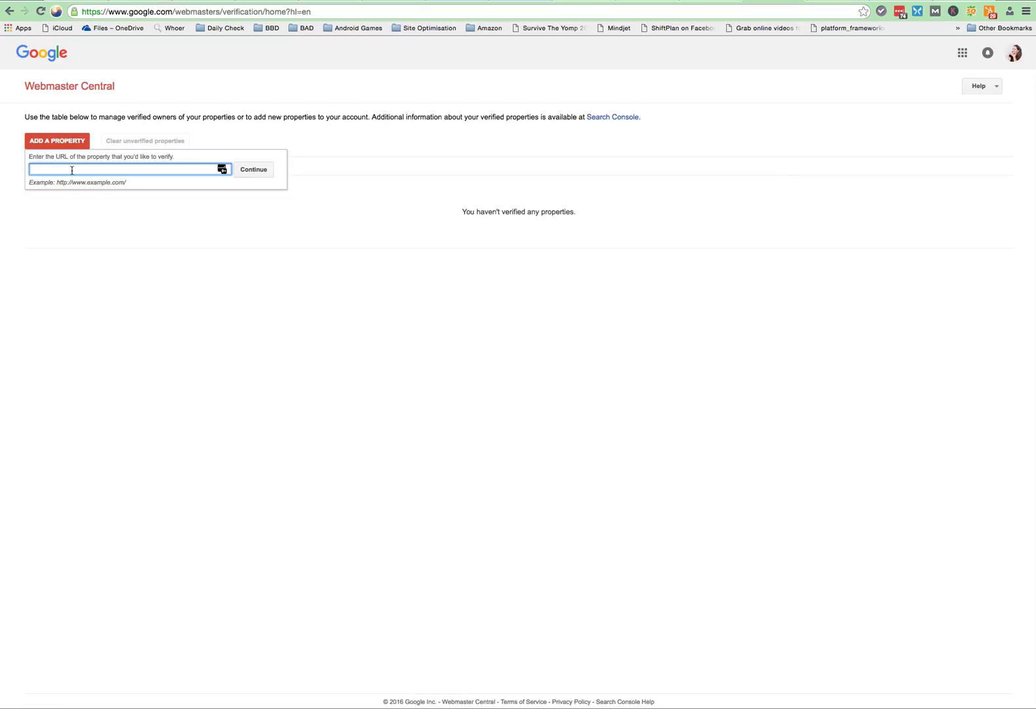
right_click(72, 170)
left_click(116, 227)
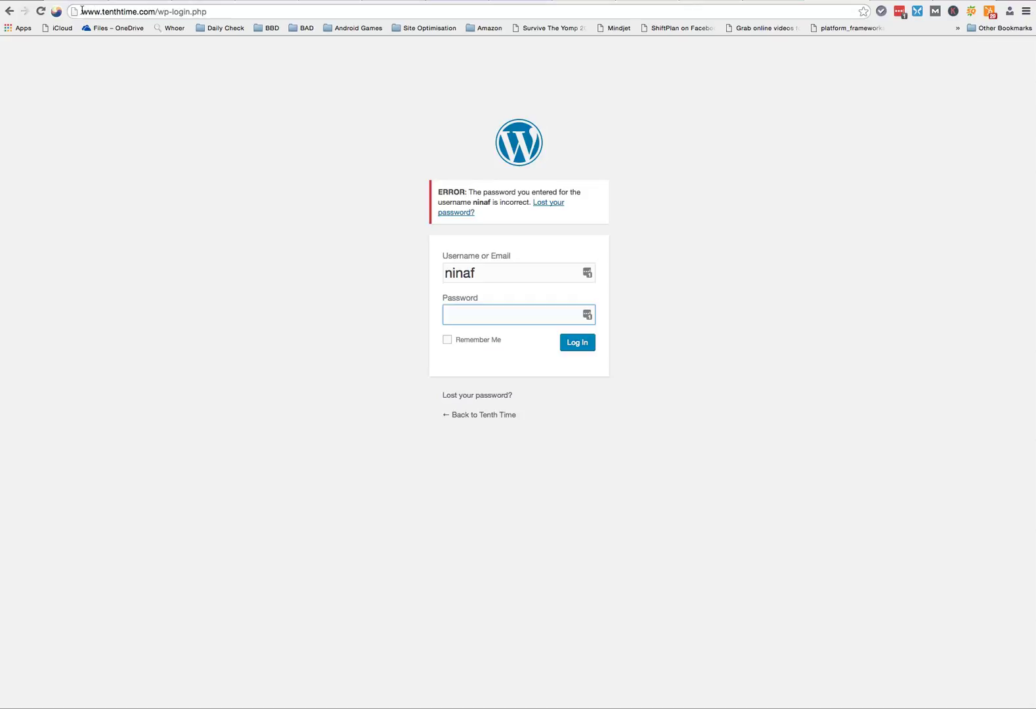
left_click_drag(81, 12, 154, 12)
right_click(150, 13)
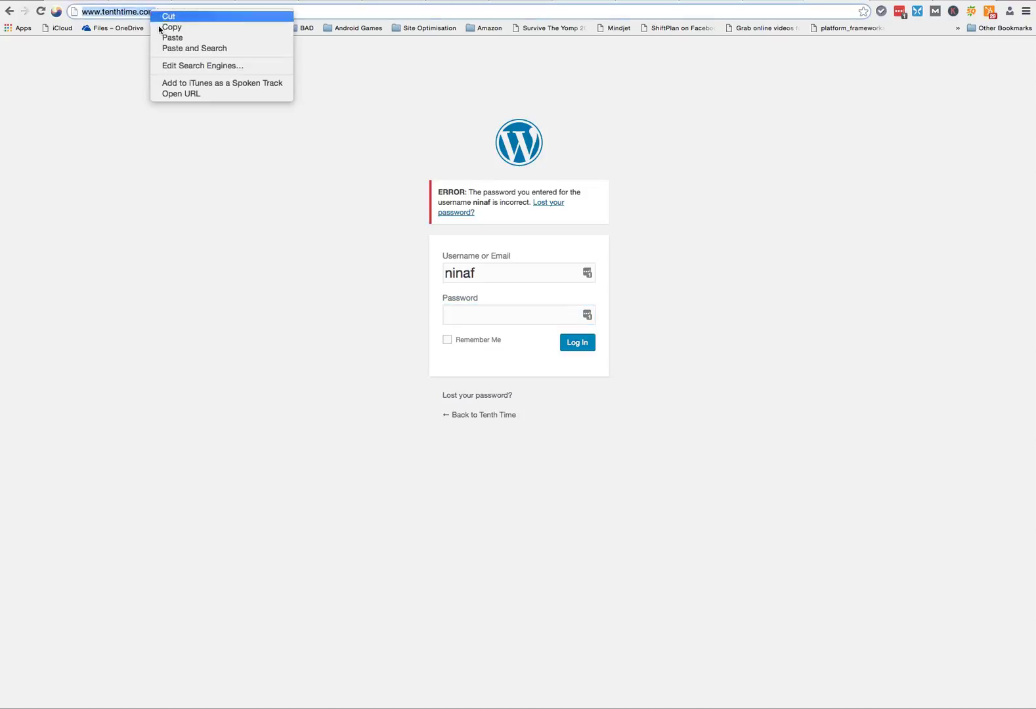
left_click(172, 26)
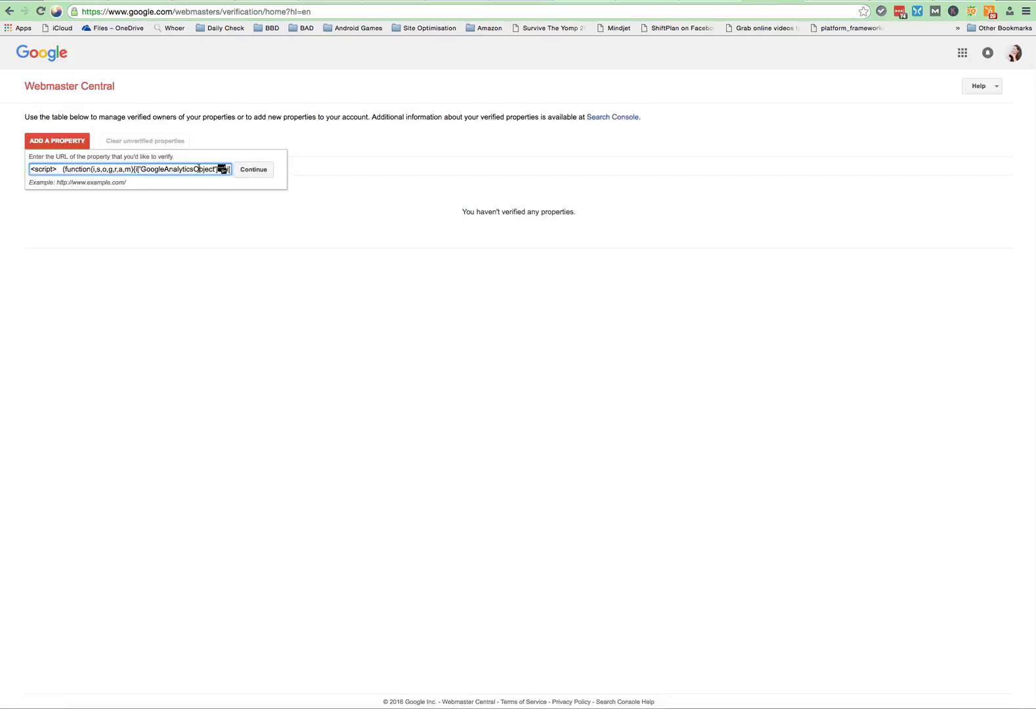
key("super+a")
key("BackSpace")
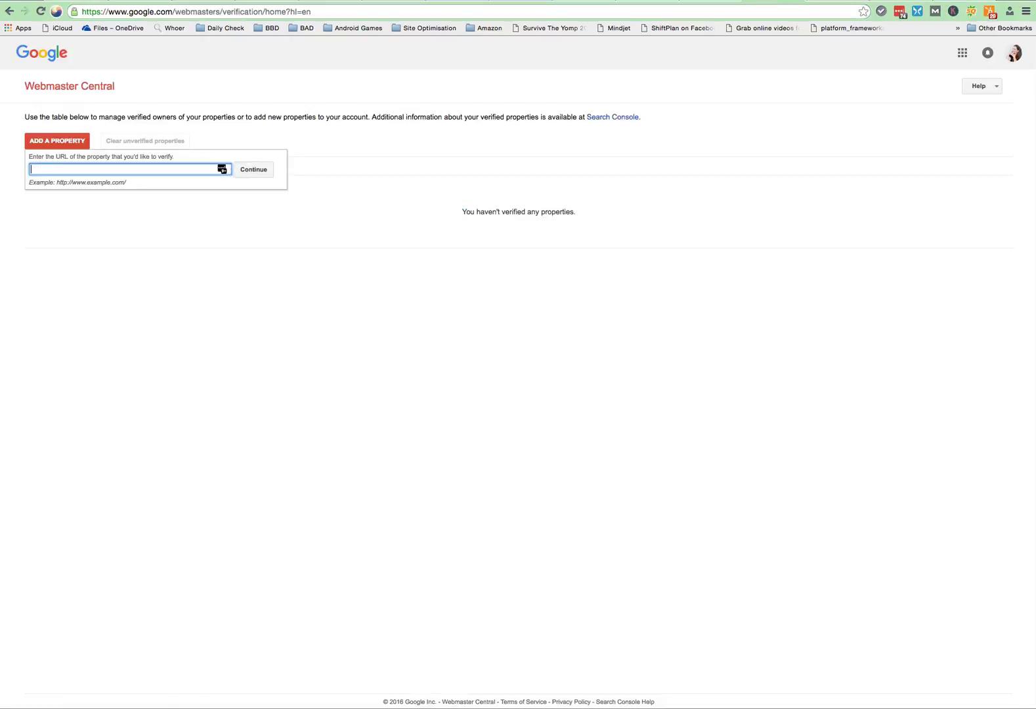
right_click(202, 166)
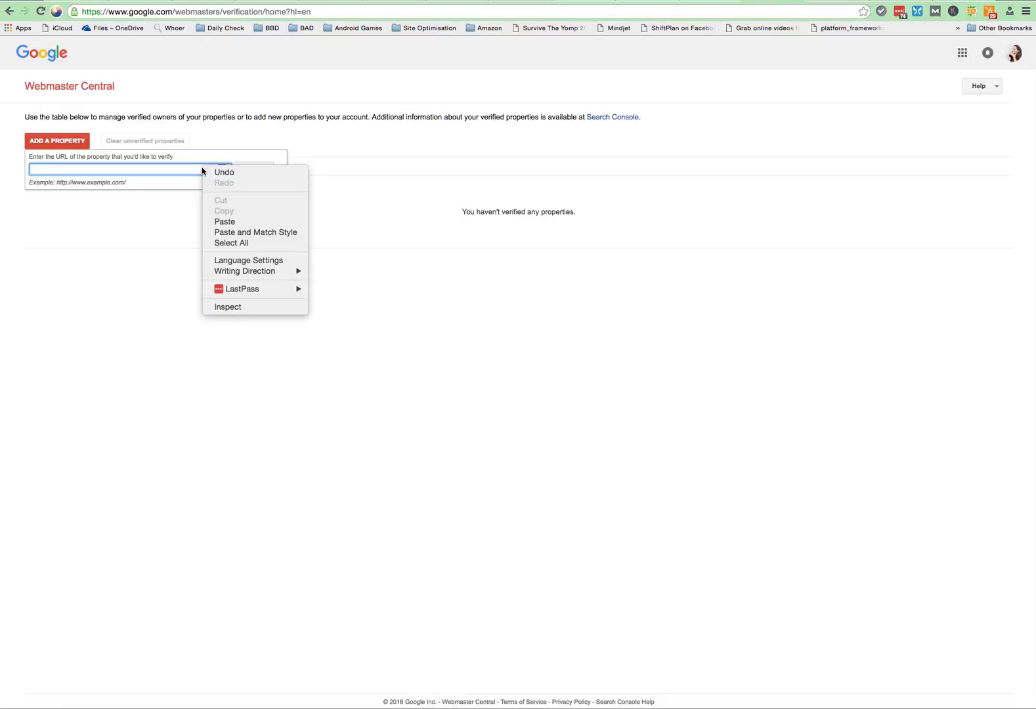
left_click(229, 221)
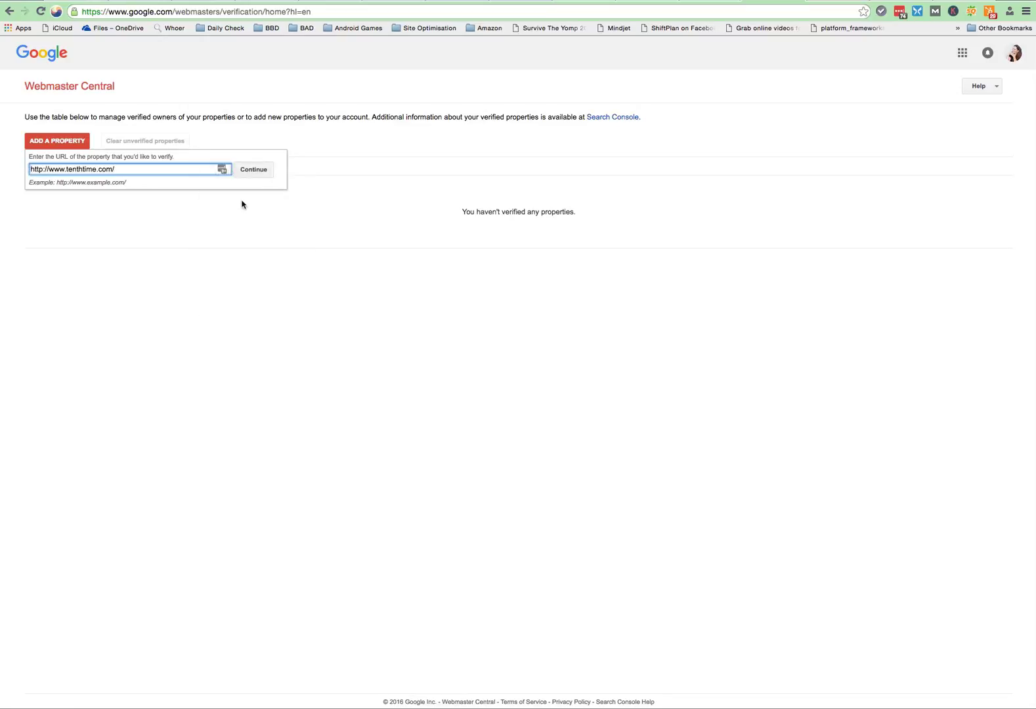
left_click(259, 173)
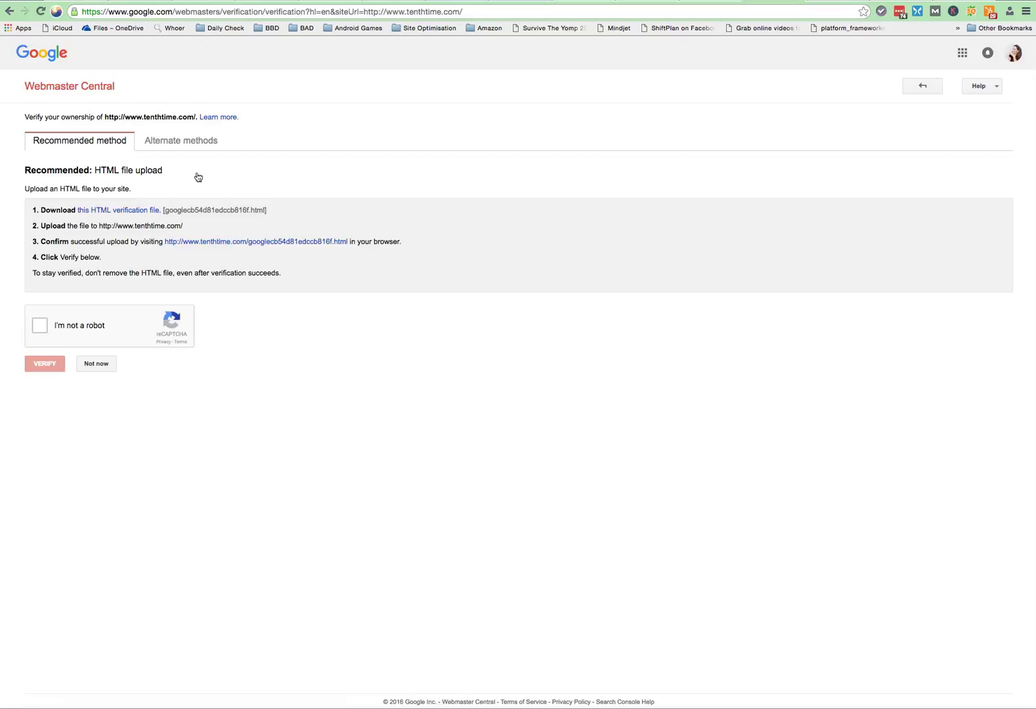
Step: Choose HTML tag from the alternate verification methods and copy its google-site-verification meta tag
left_click(184, 146)
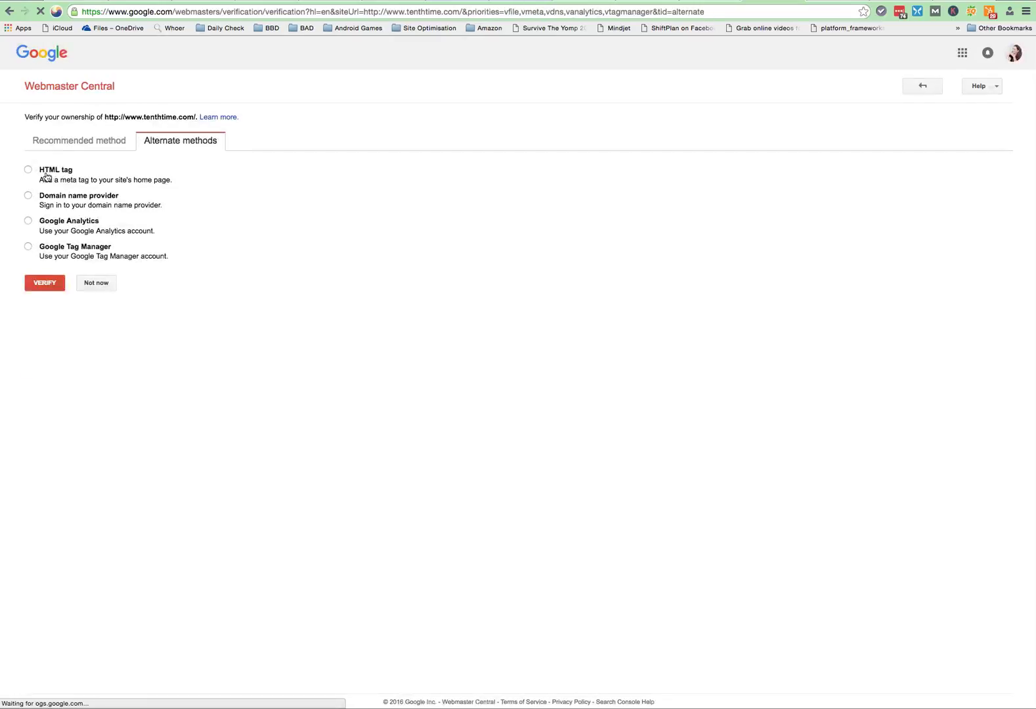
left_click(29, 170)
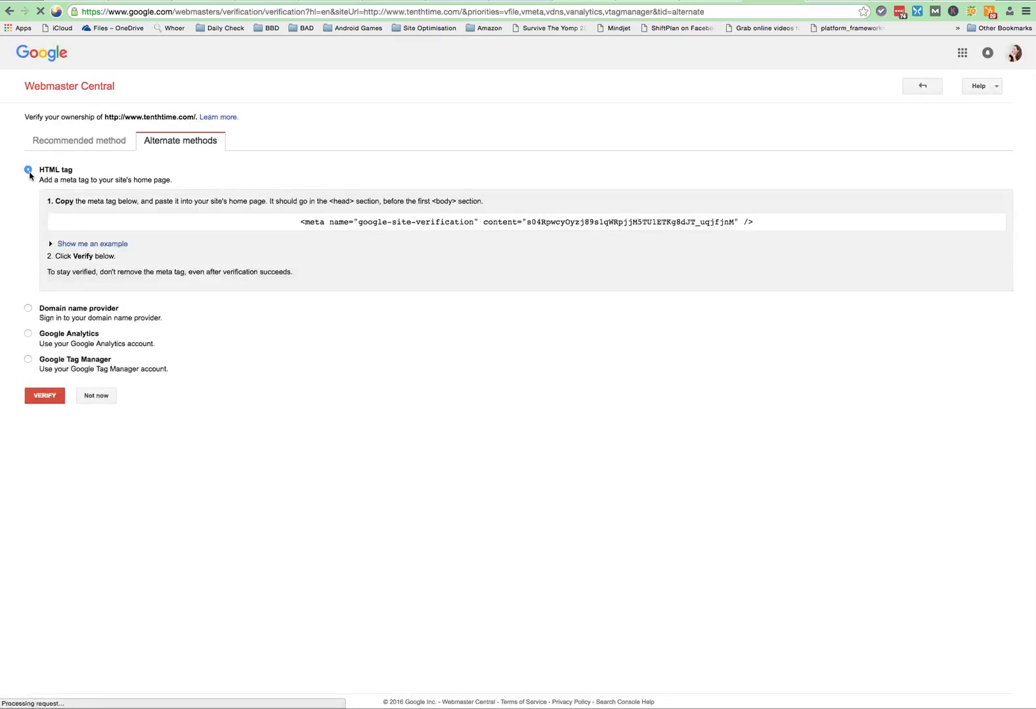
left_click(300, 222)
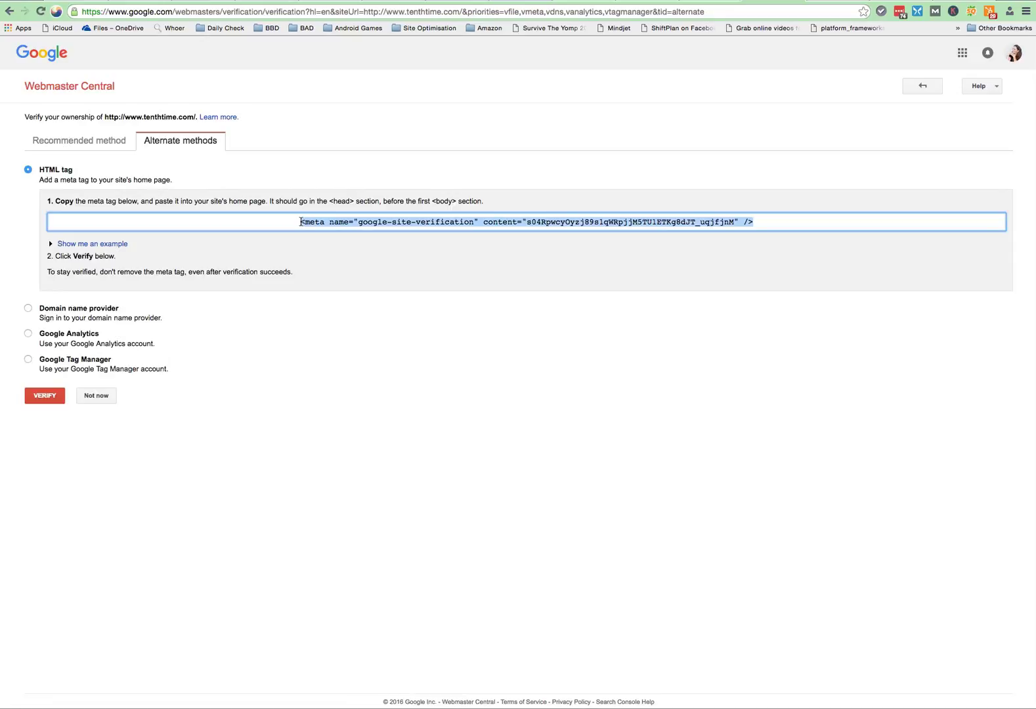
left_click(350, 222)
right_click(350, 222)
left_click(372, 246)
Step: Switch to WordPress, paste the site verification meta tag below the Analytics script in the Site-wide Head Code, and save the changes
left_click(960, 0)
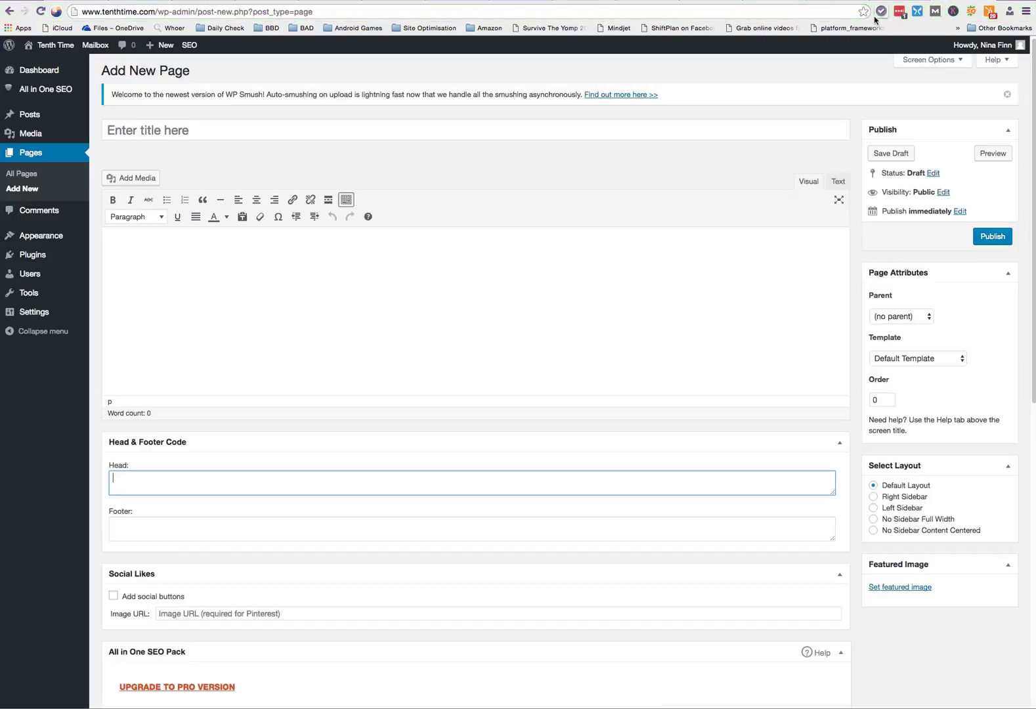
mouse_move(44, 244)
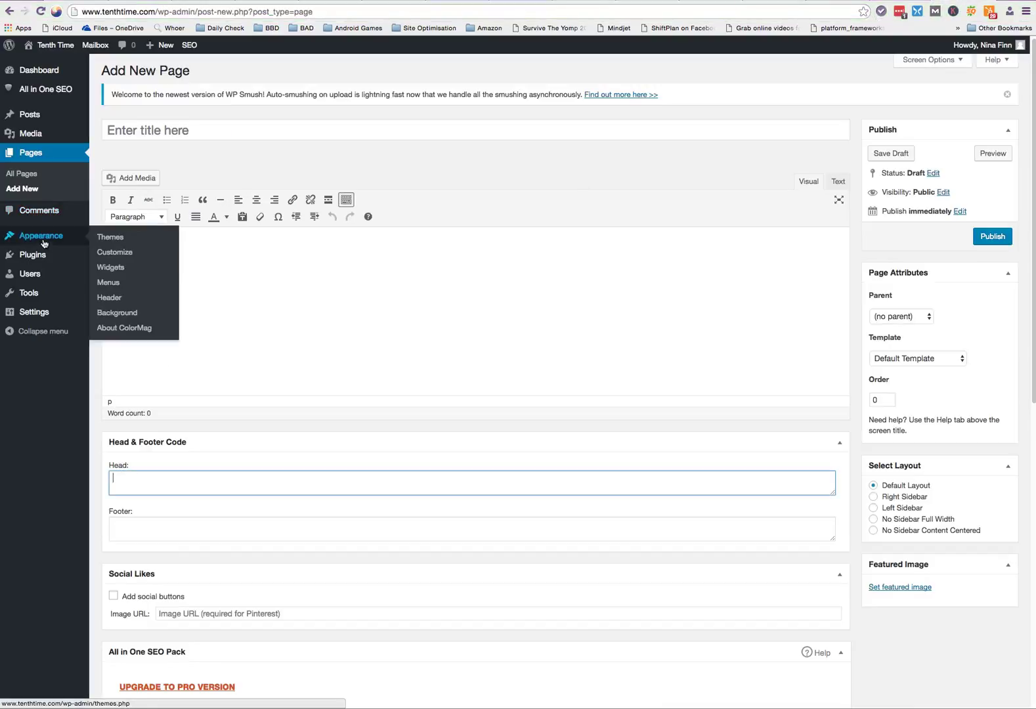
mouse_move(39, 312)
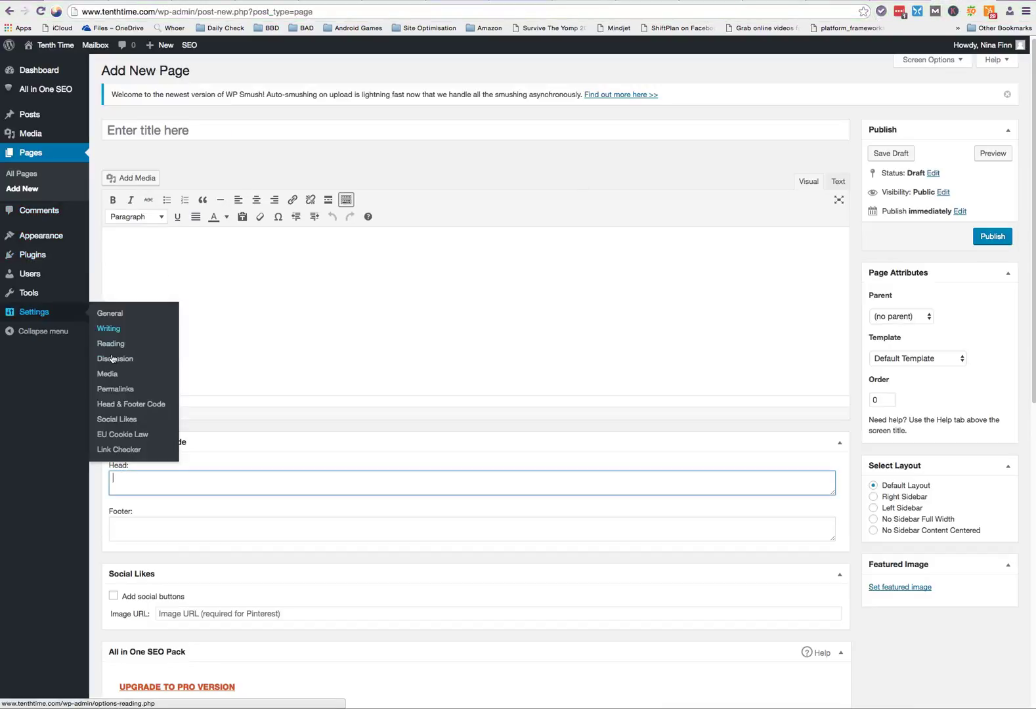
left_click(130, 407)
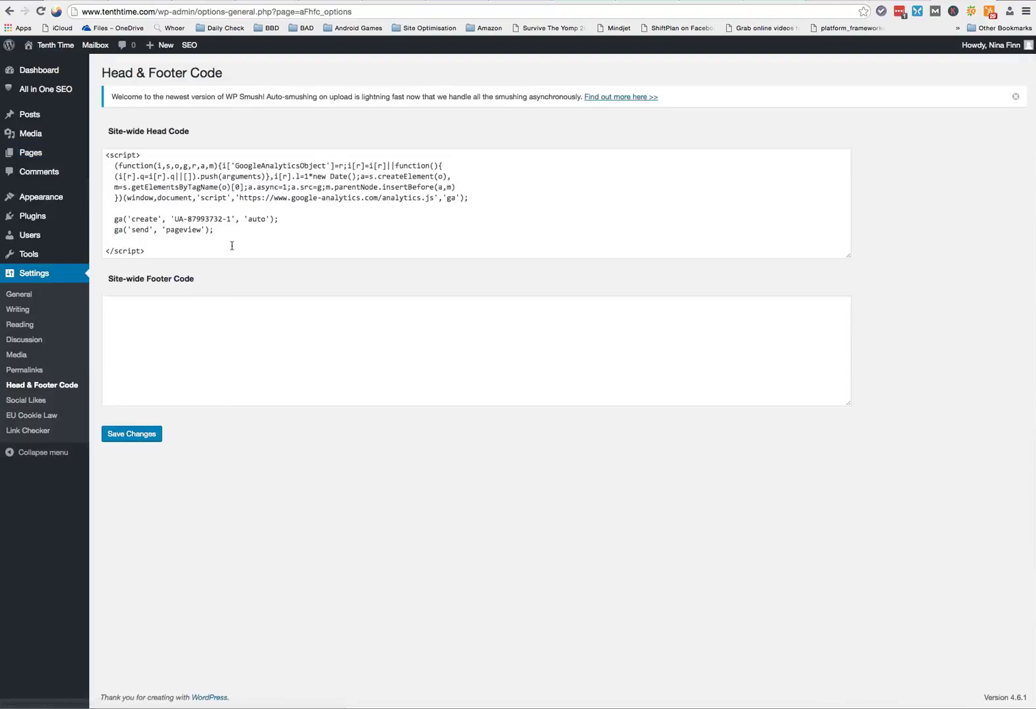
left_click(176, 254)
key("Return")
key("Return")
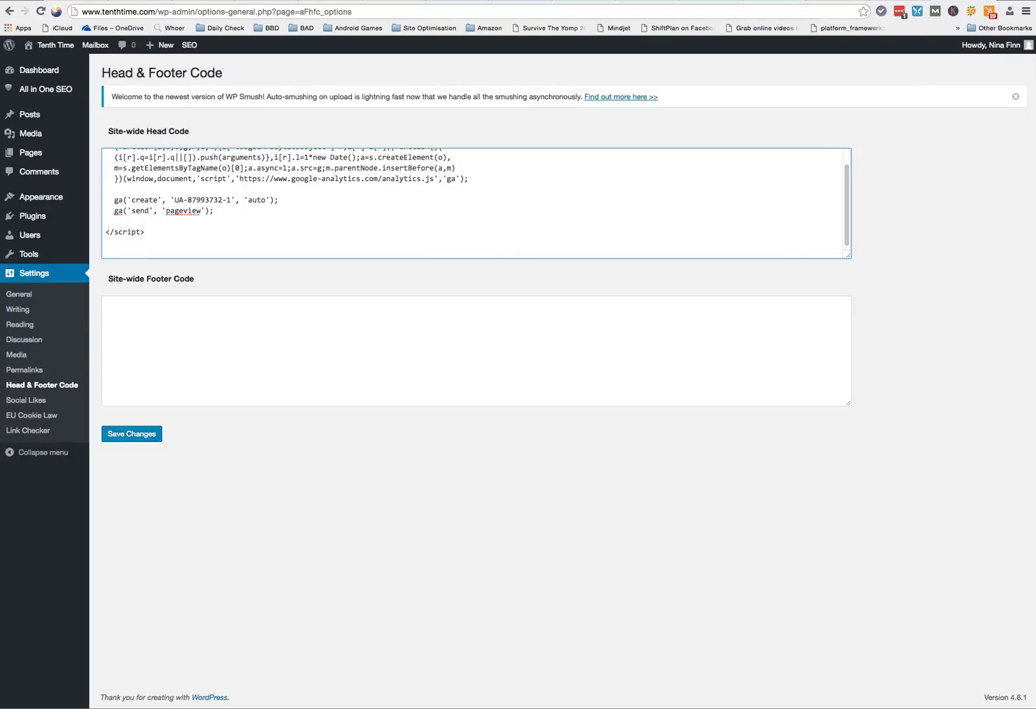
key("super+v")
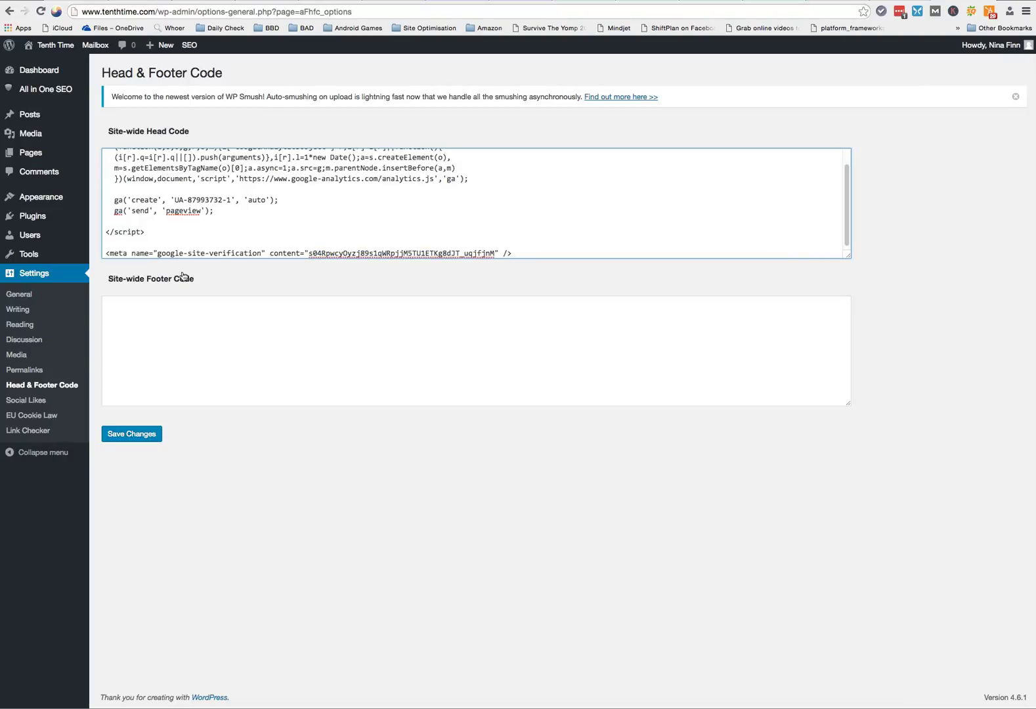
left_click(140, 439)
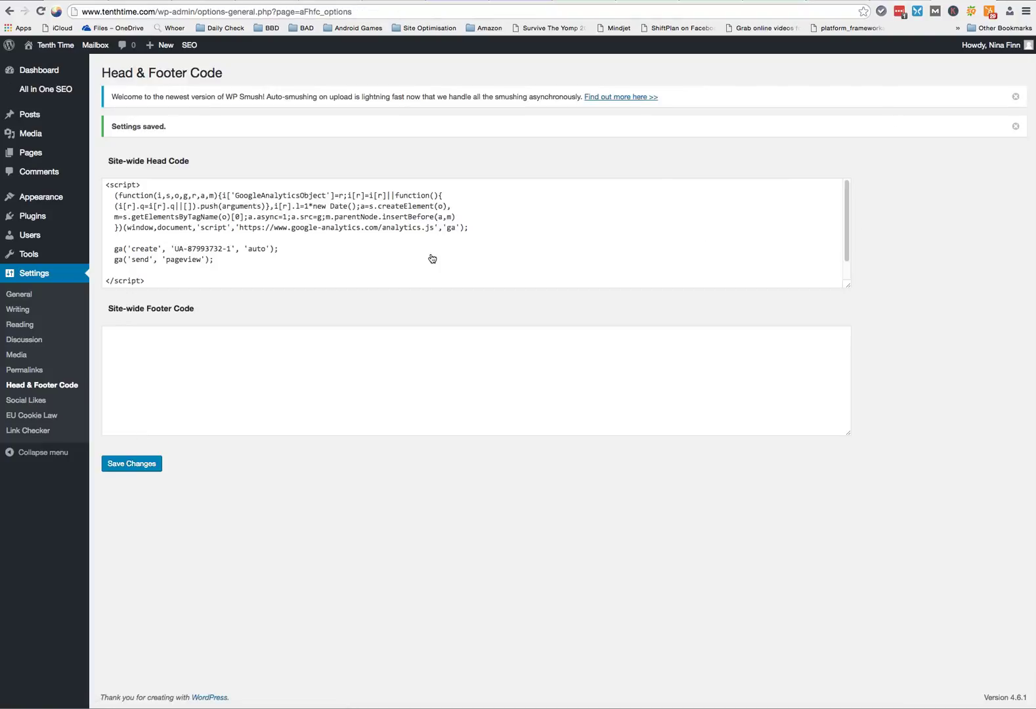
scroll(437, 246, "down", 2)
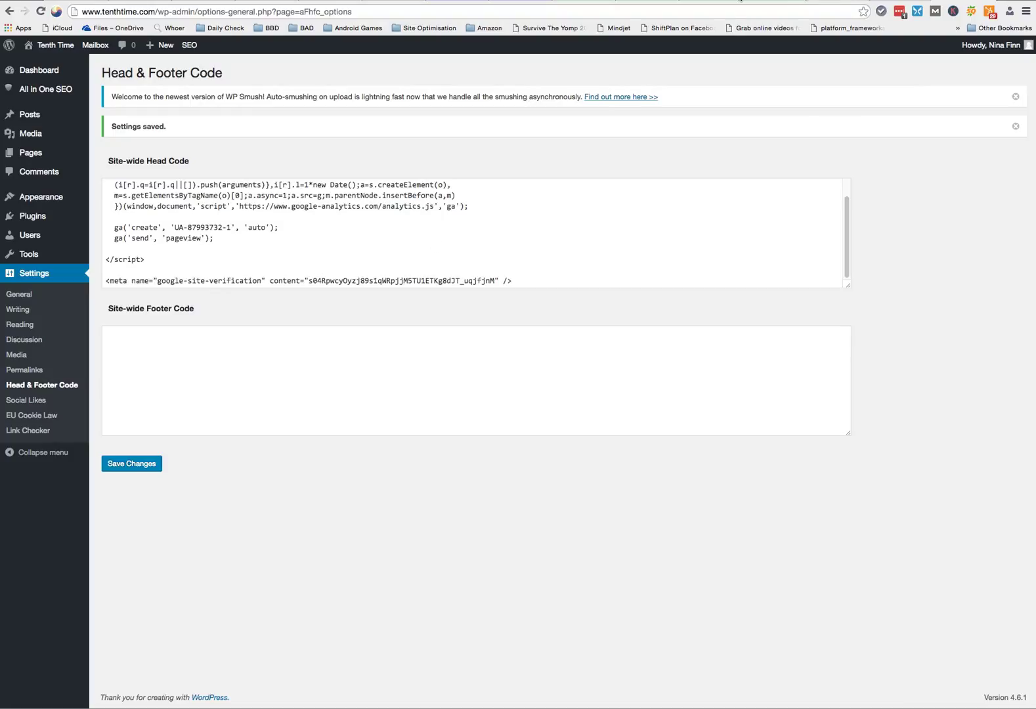
left_click(760, 1)
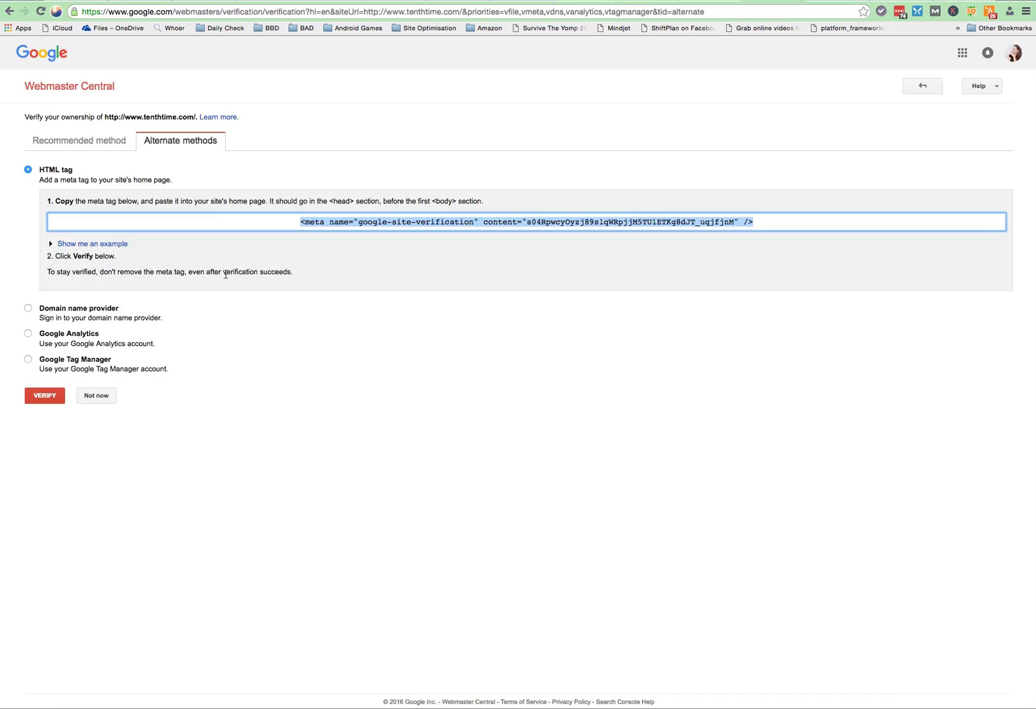
left_click(45, 396)
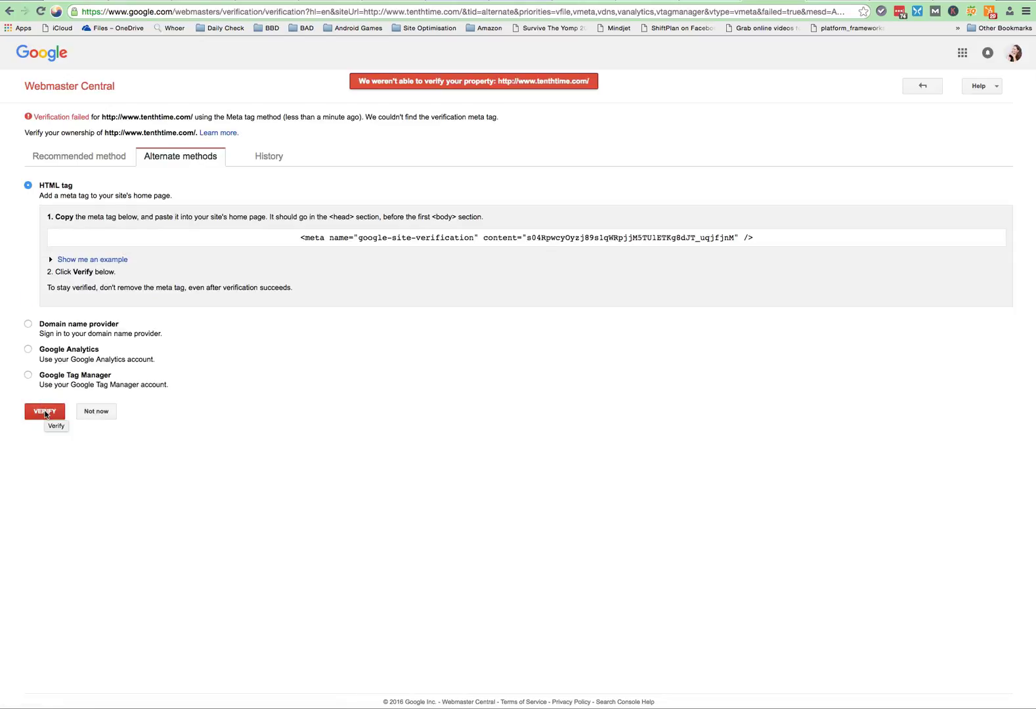
left_click(45, 413)
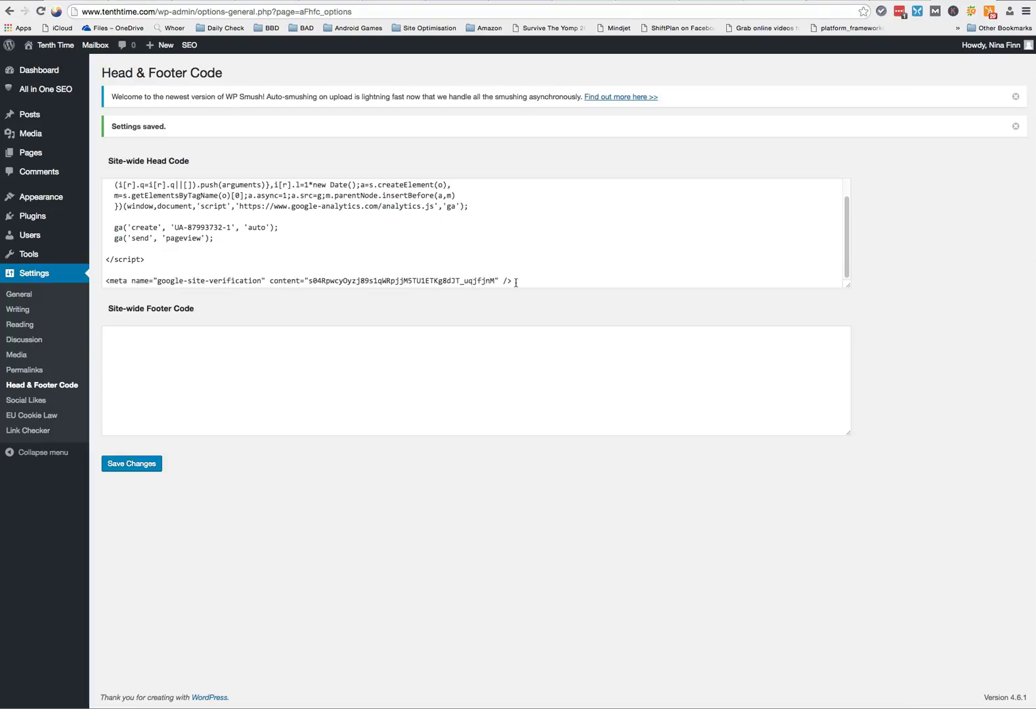
Step: Switch to the WordPress Head & Footer Code settings, check the verification meta tag and save the site-wide code again
left_click(232, 281)
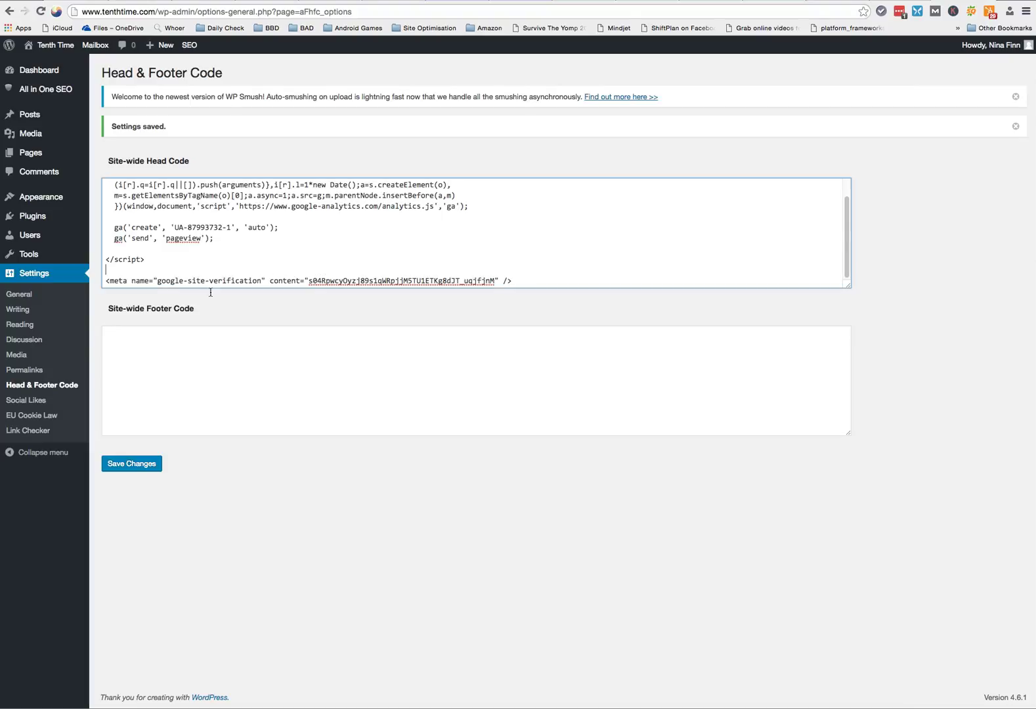
left_click(150, 465)
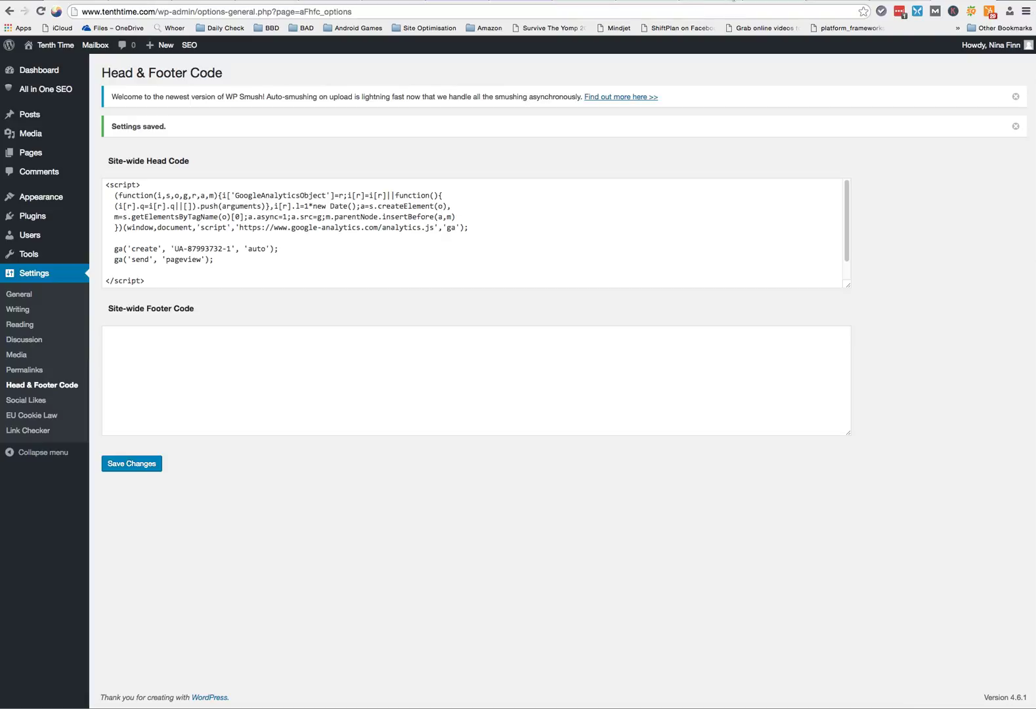
left_click(591, 0)
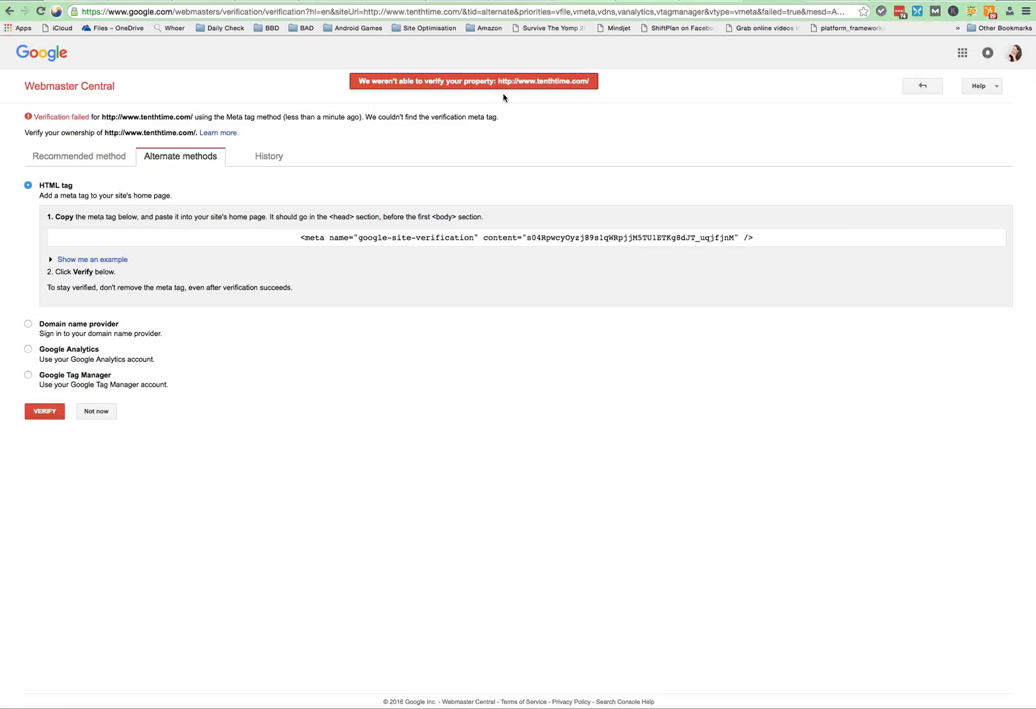
left_click(45, 415)
left_click(28, 349)
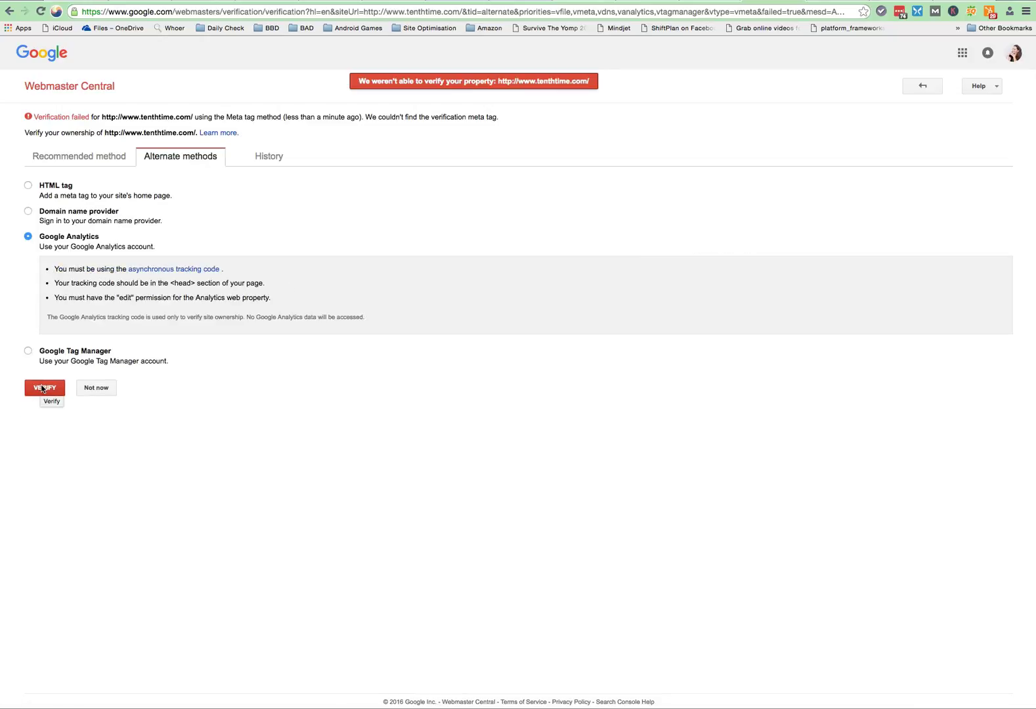
left_click(43, 387)
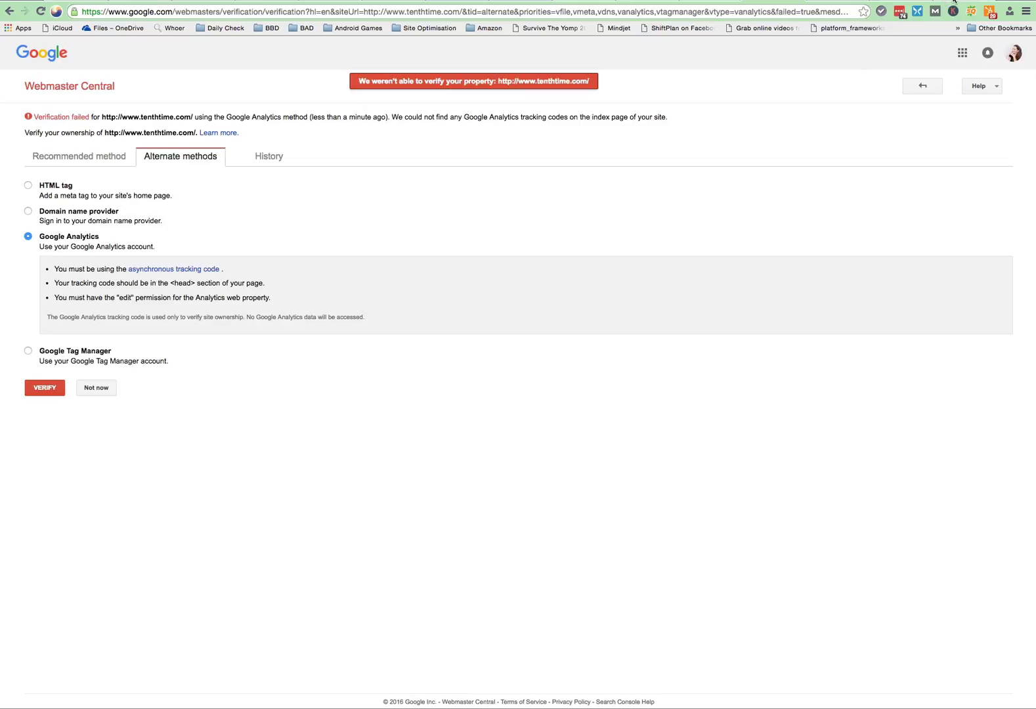
Step: Switch to the WordPress Head & Footer Code settings and copy the google-site-verification meta tag below the Analytics script
left_click(946, 2)
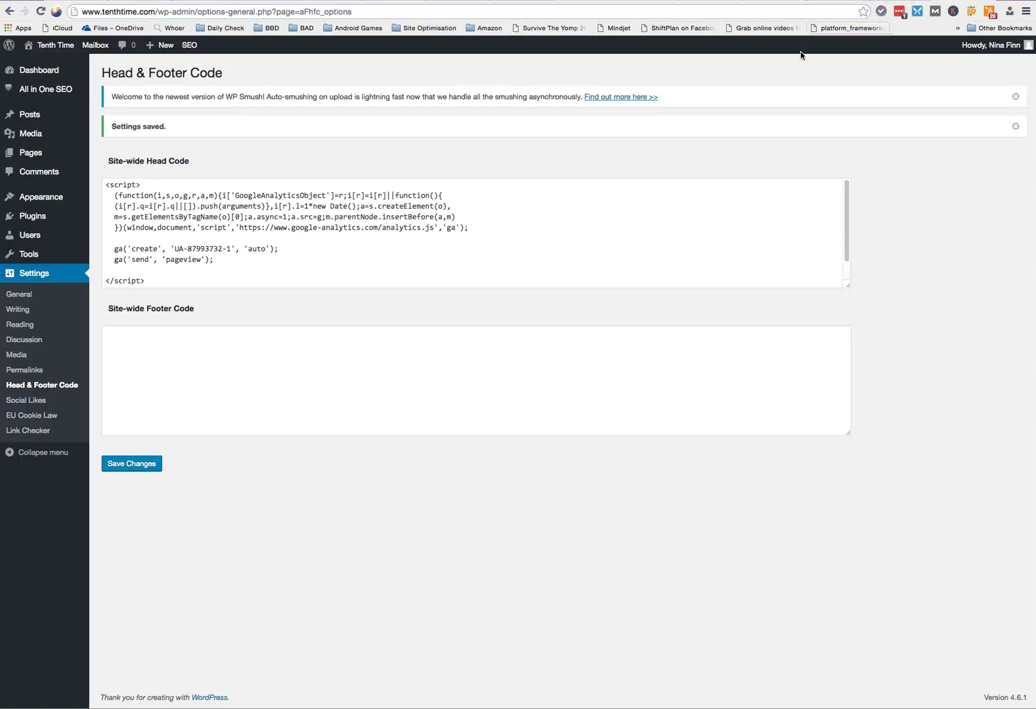
left_click(263, 278)
key("Return")
key("Return")
type("<meta name=\"google-site-verification\" content=\"s04RpwcyOyzj89s1qWRpjjM5TU1ETKg8dJT_uqjfjnM\" />")
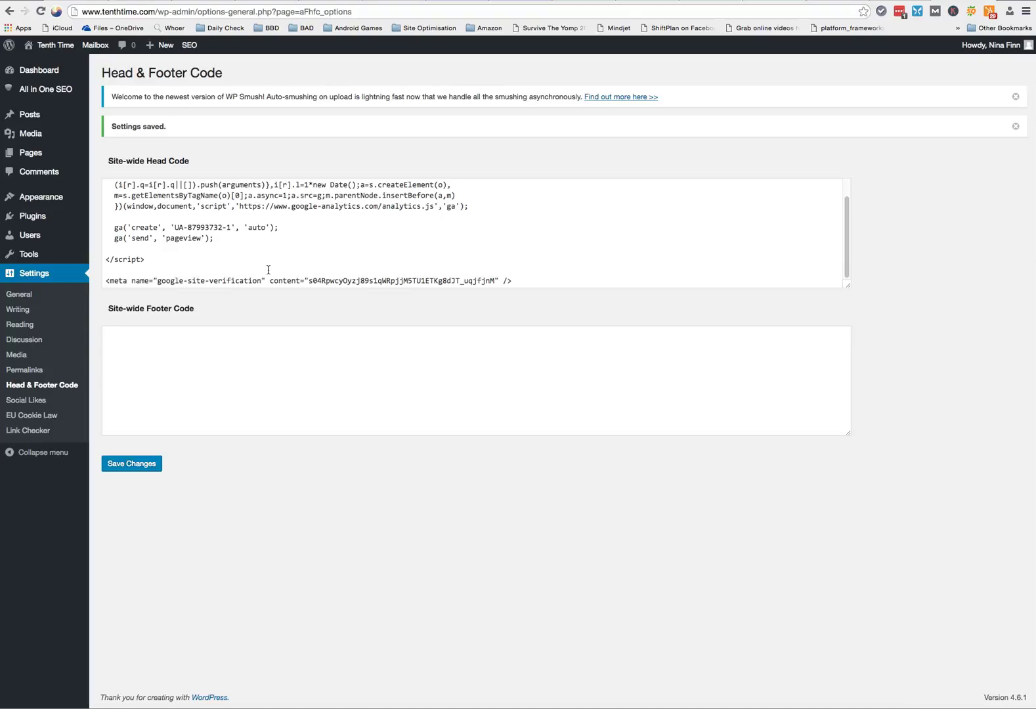
left_click(524, 282)
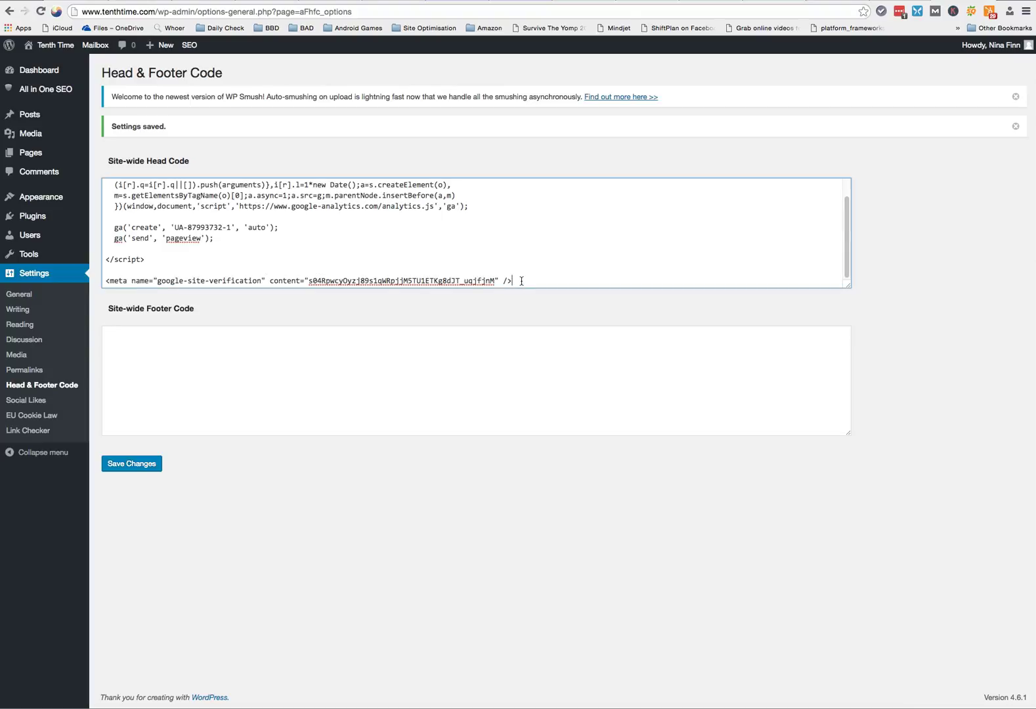
left_click_drag(106, 281, 548, 283)
right_click(501, 286)
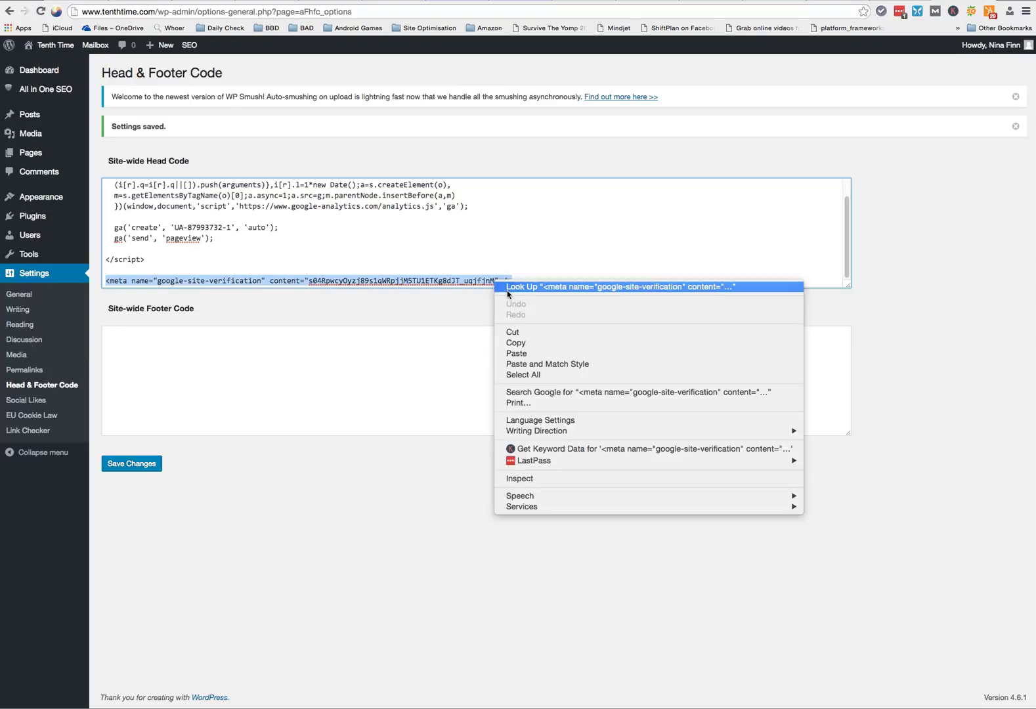
left_click(521, 342)
Step: Paste the site verification meta tag on a new first line above the Analytics script in the Site-wide Head Code and save the changes
scroll(286, 243, "up", 2)
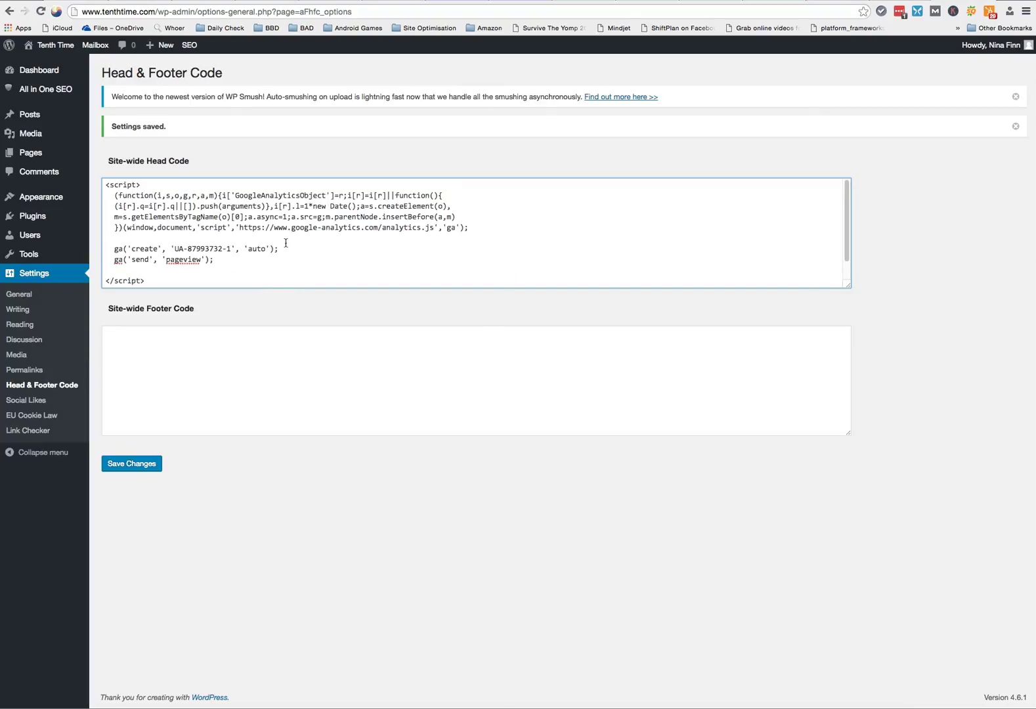
left_click(107, 185)
key("Return")
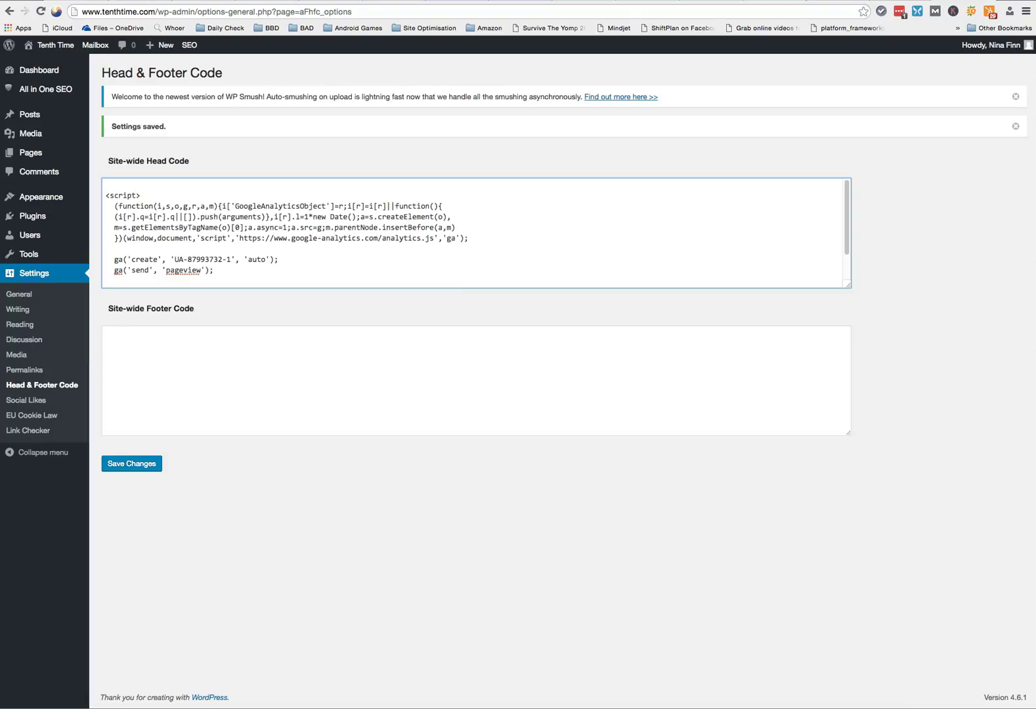
key("super+v")
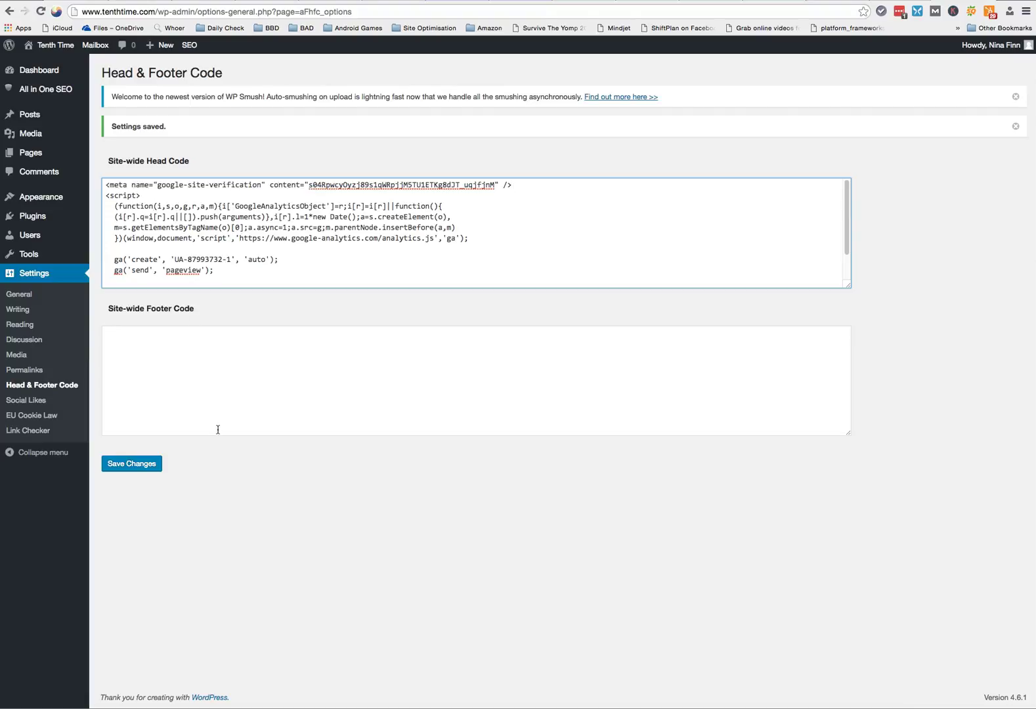
left_click(139, 469)
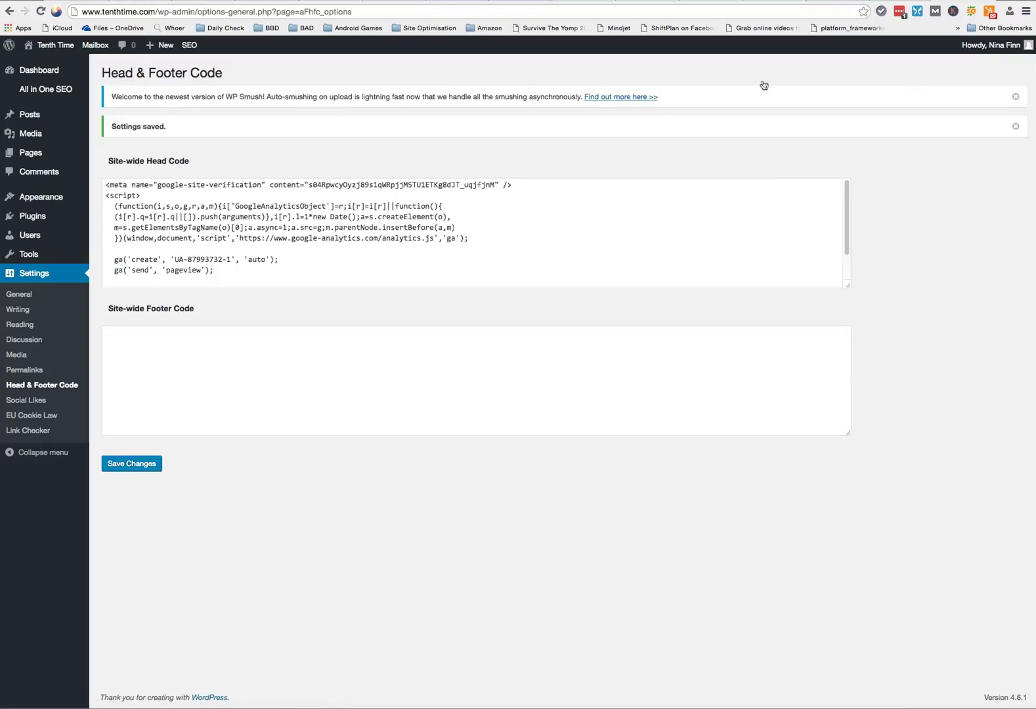
left_click(132, 463)
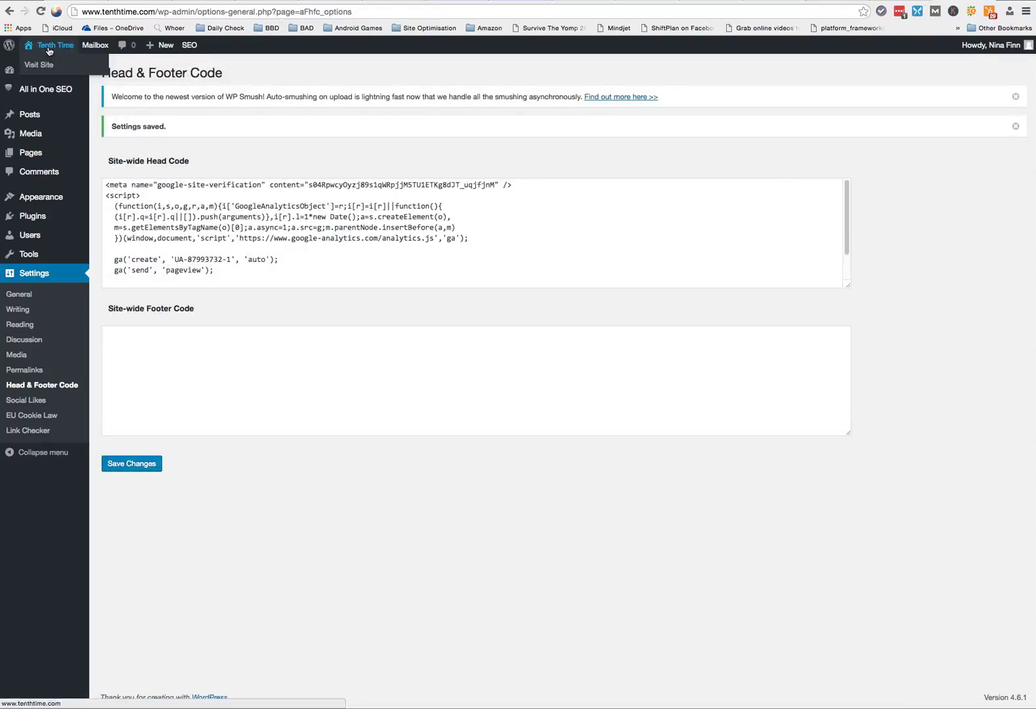
Step: Open the Tenth Time home page in a new tab and examine its page source for the google-site-verification meta tag
right_click(49, 49)
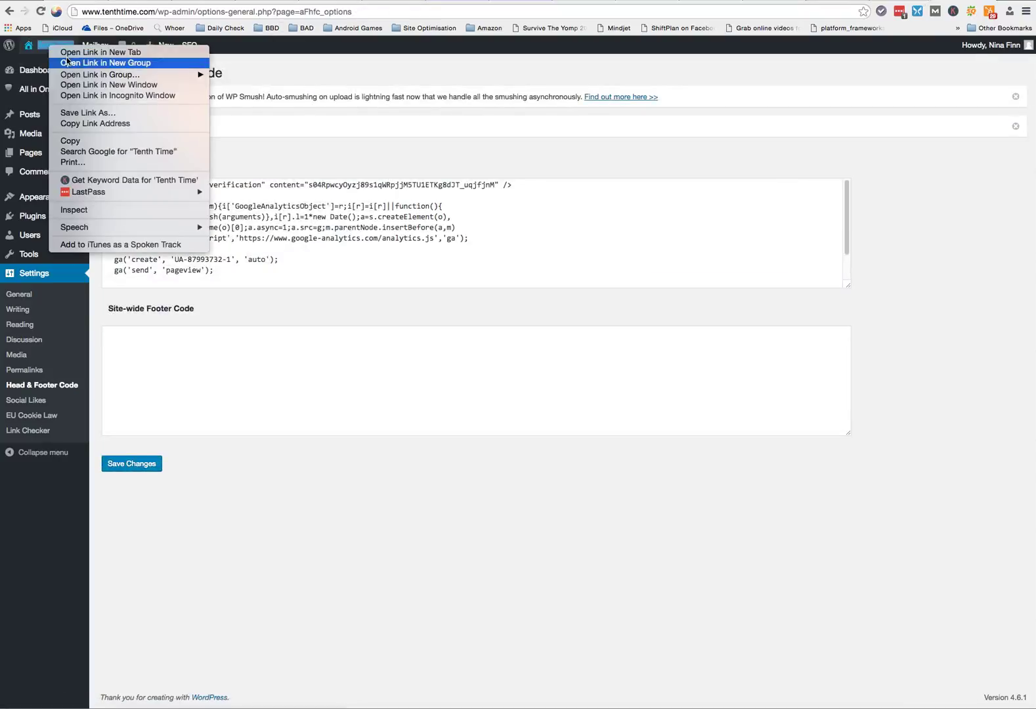
left_click(69, 52)
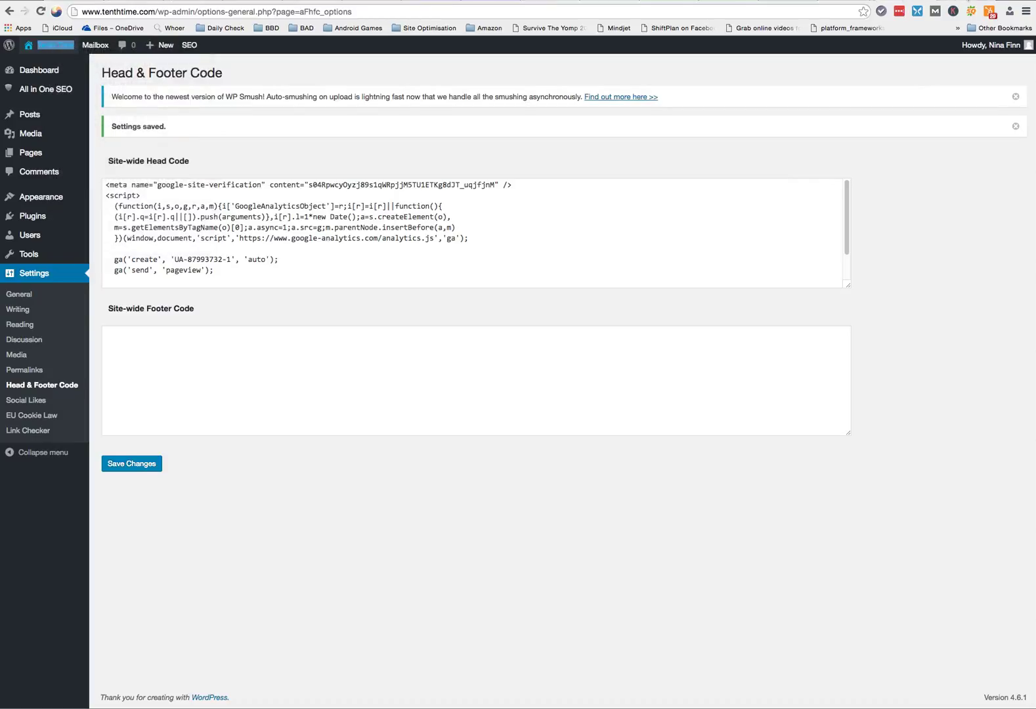
left_click(246, 2)
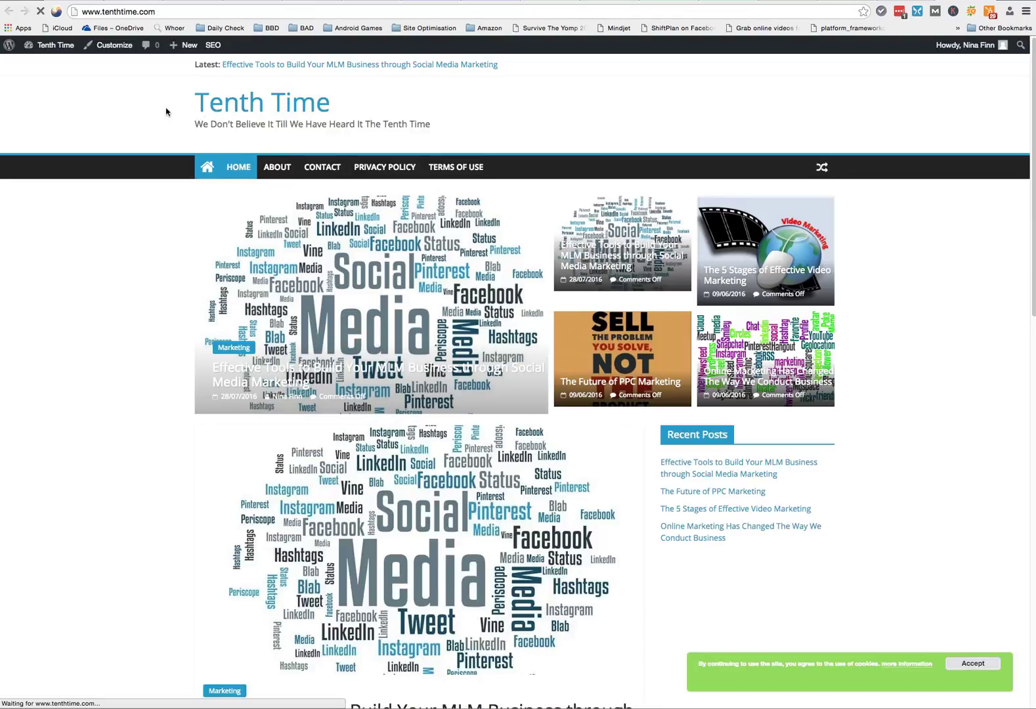
right_click(138, 246)
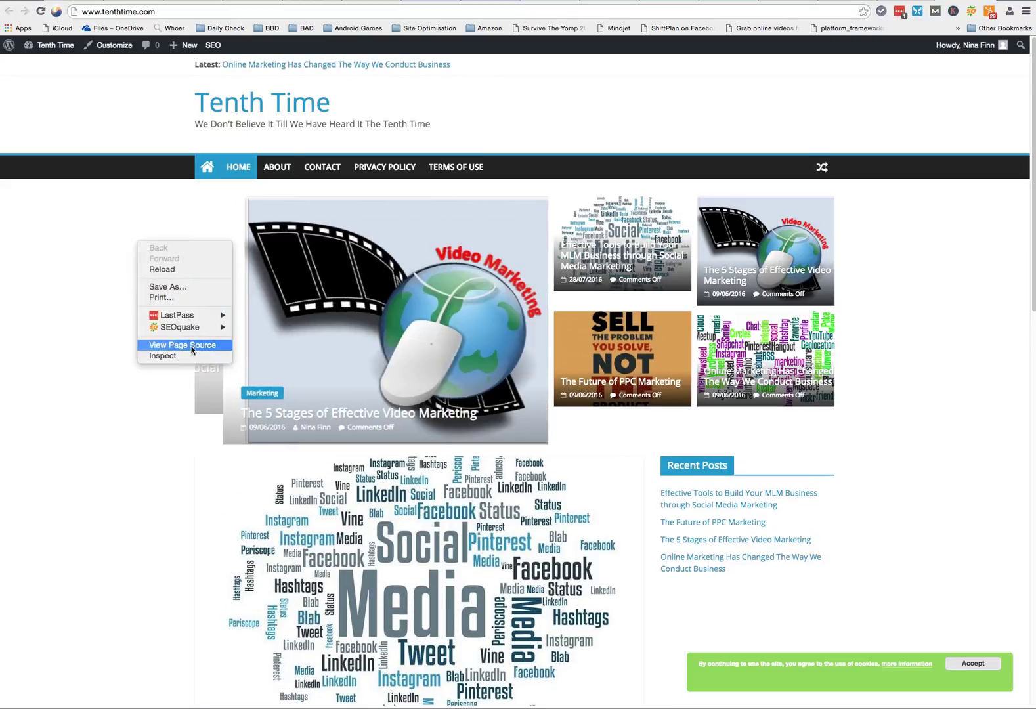
left_click(191, 346)
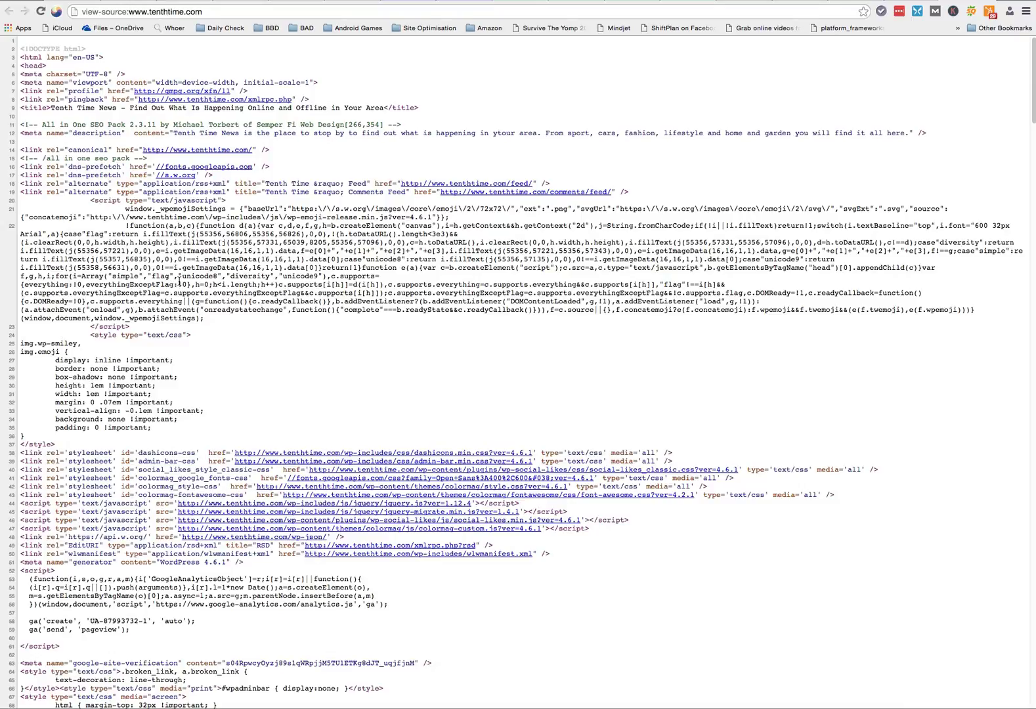
scroll(178, 282, "down", 3)
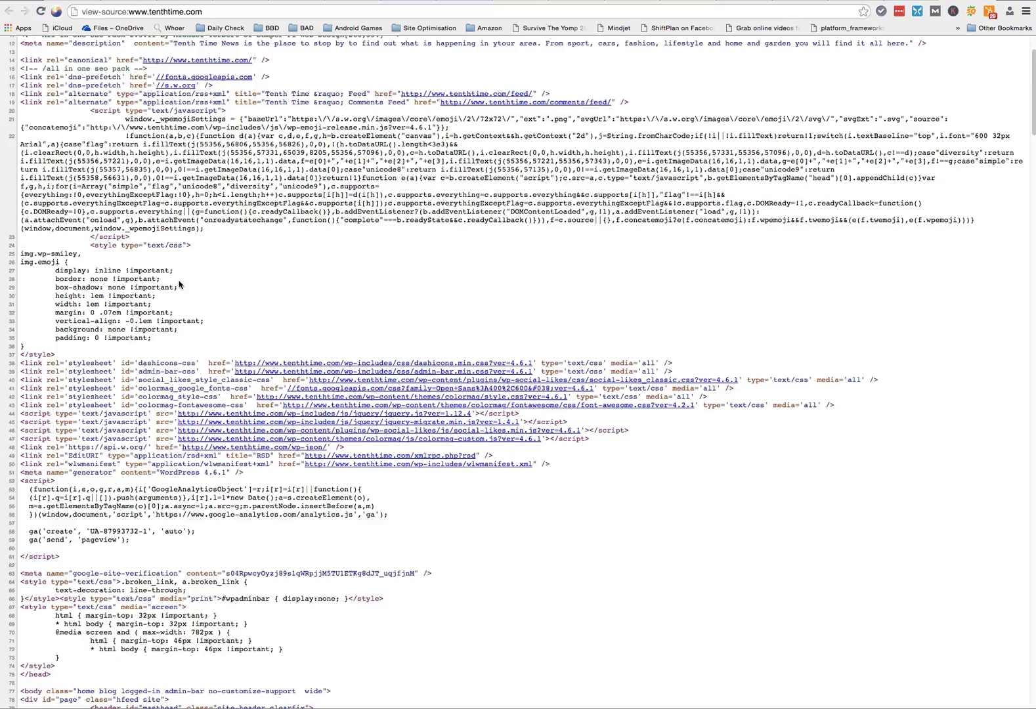
scroll(179, 284, "down", 3)
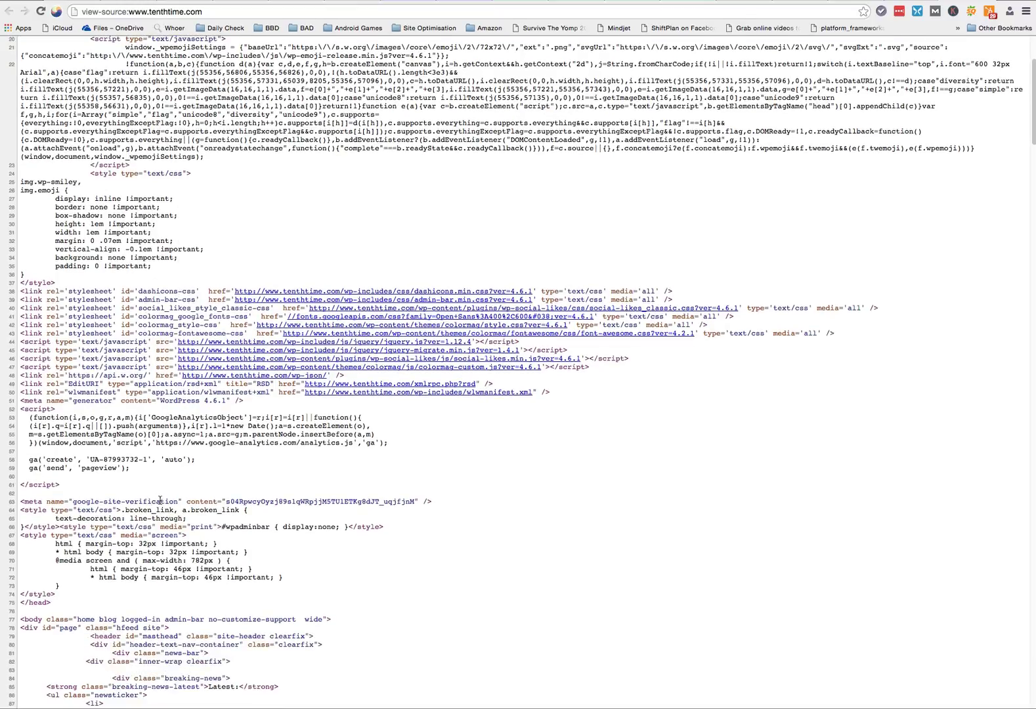
scroll(160, 500, "down", 1)
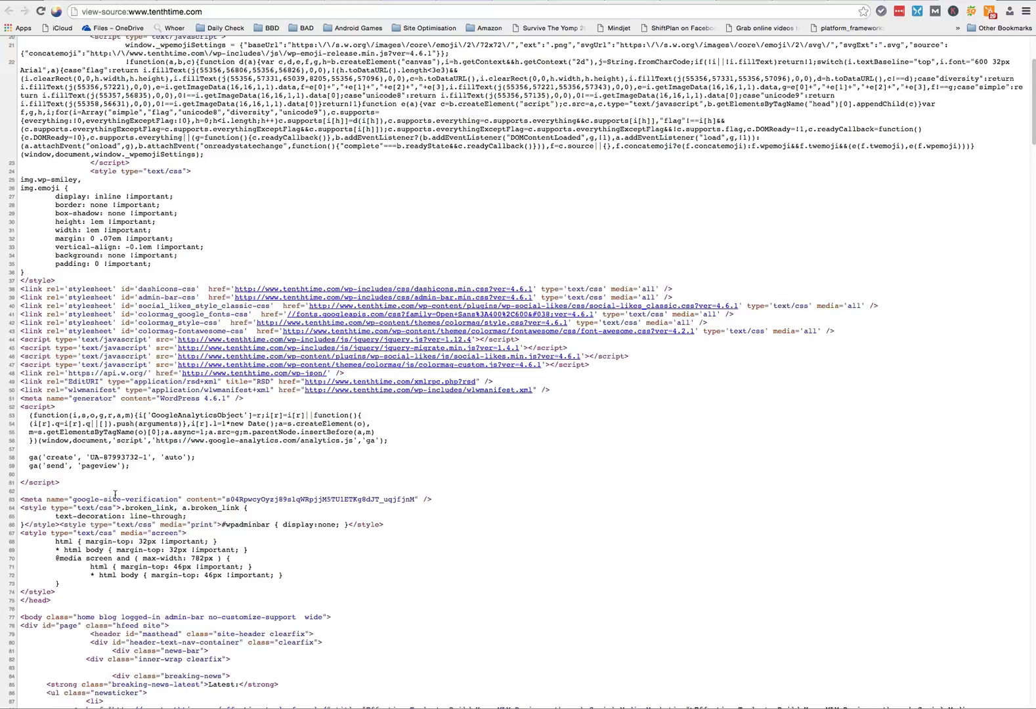
left_click(680, 1)
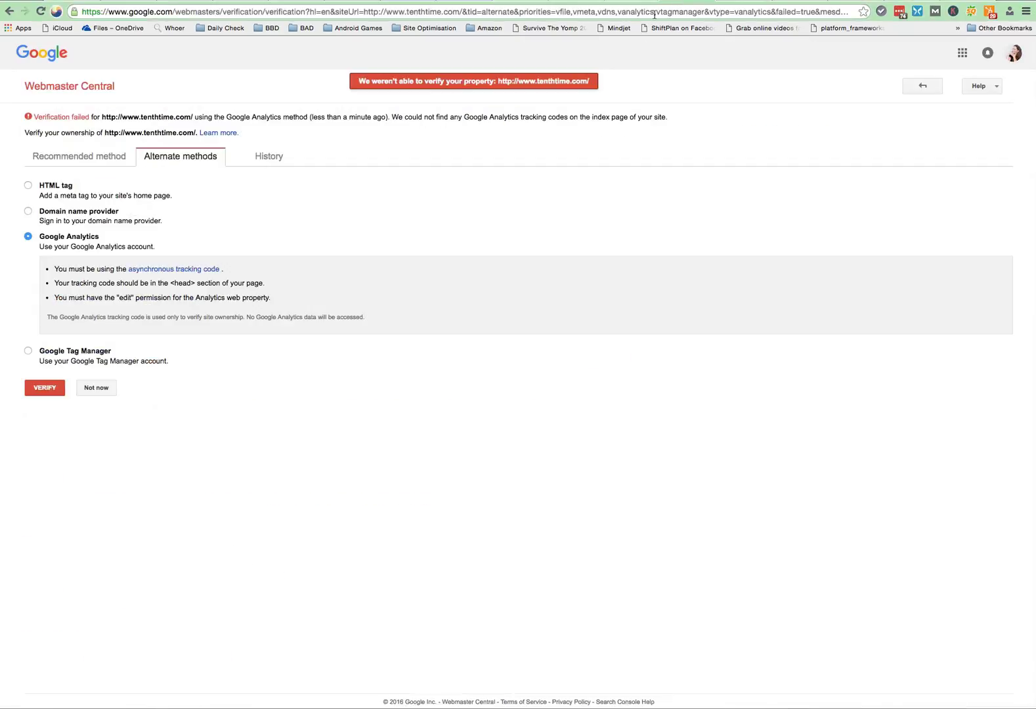
left_click(28, 186)
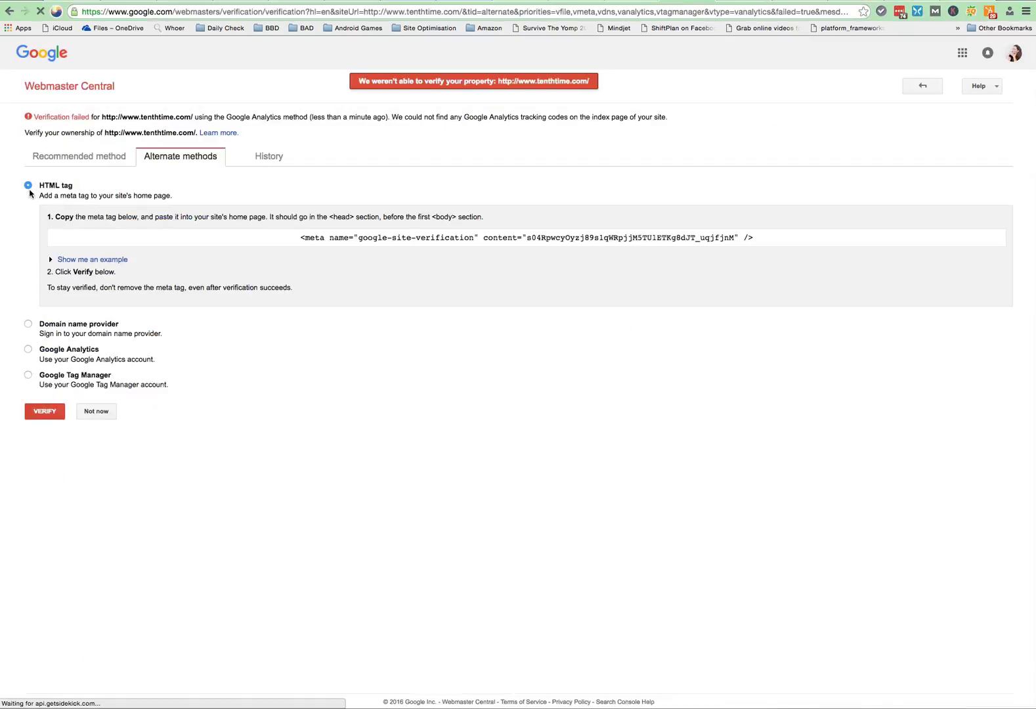
left_click(47, 414)
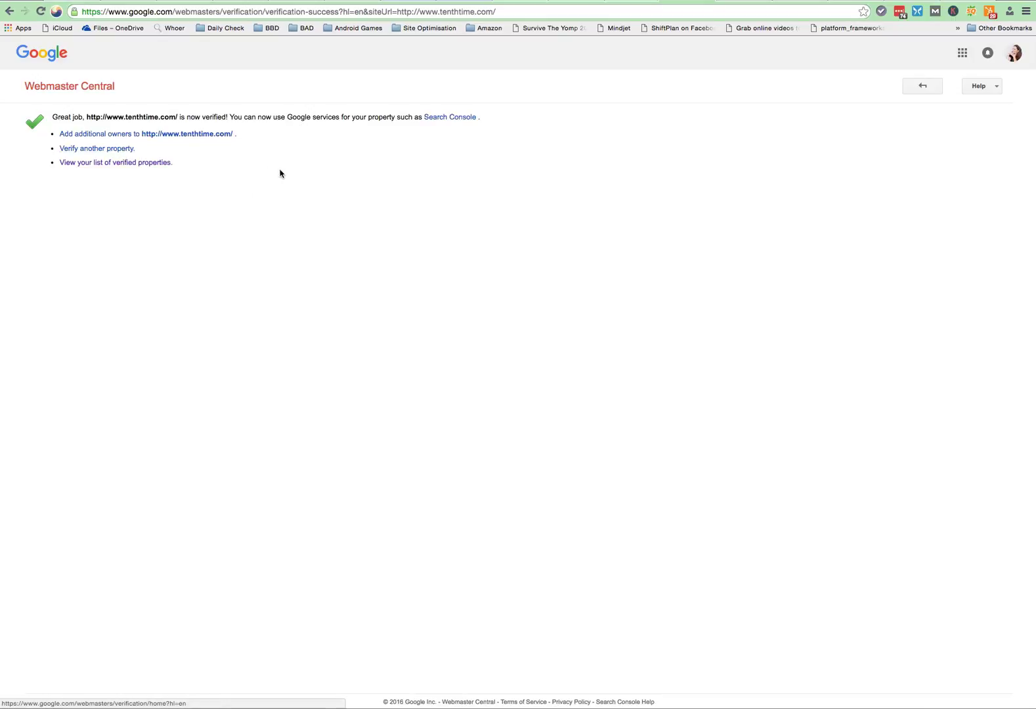
left_click(97, 93)
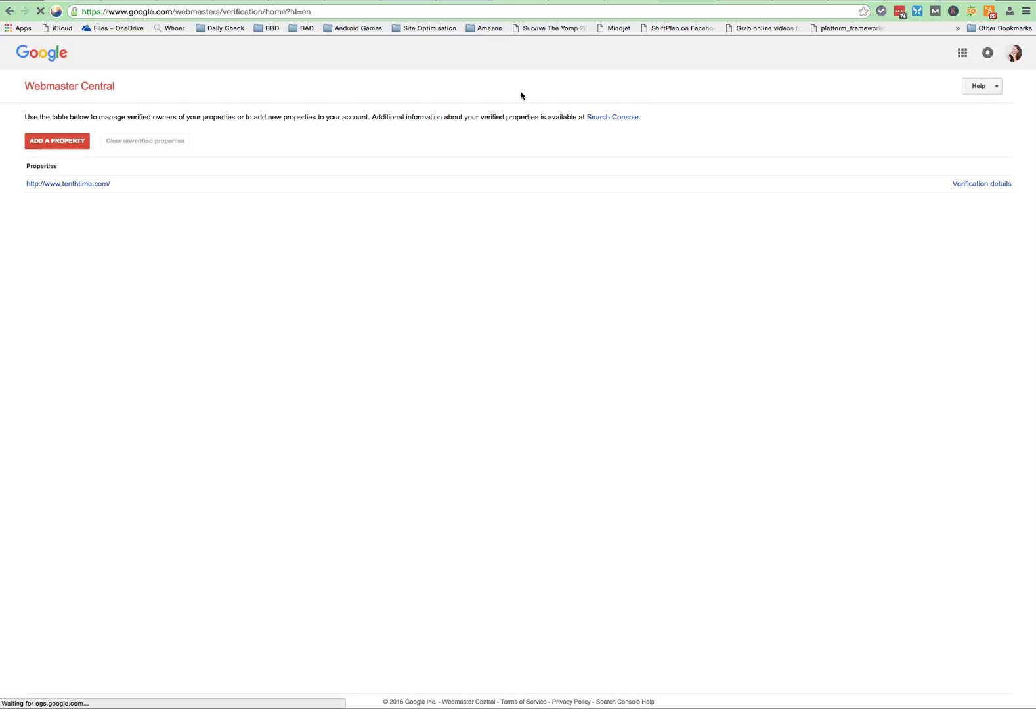
Step: Switch to Google Analytics, set up Search Console data sharing from the Queries report, and open the property's Search Console site for editing
left_click(626, 2)
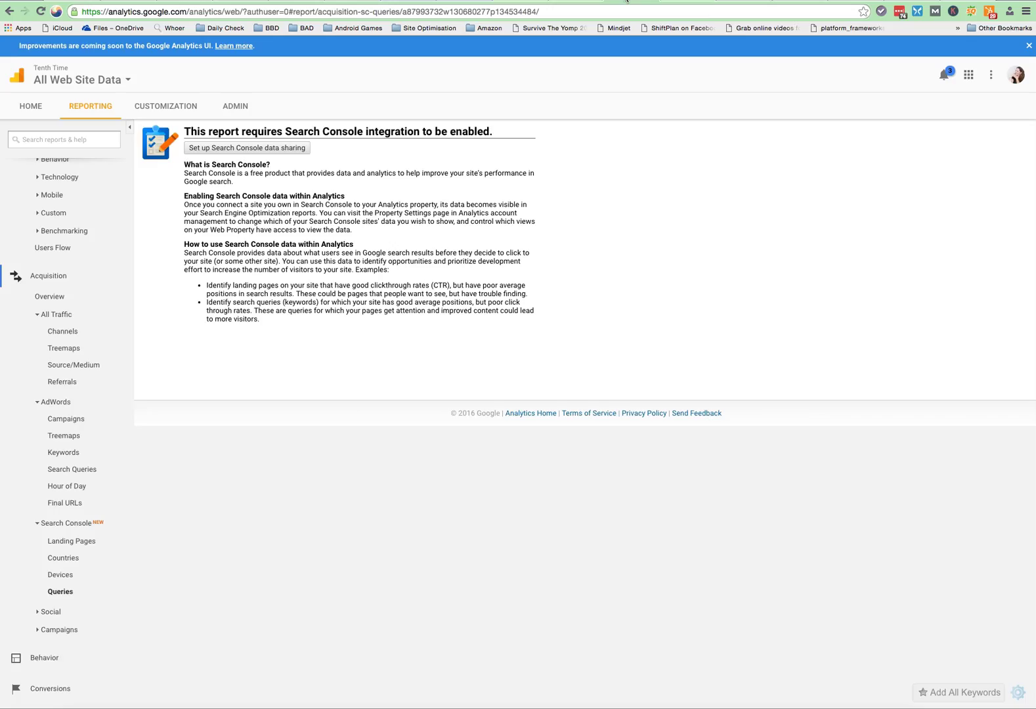
left_click(242, 150)
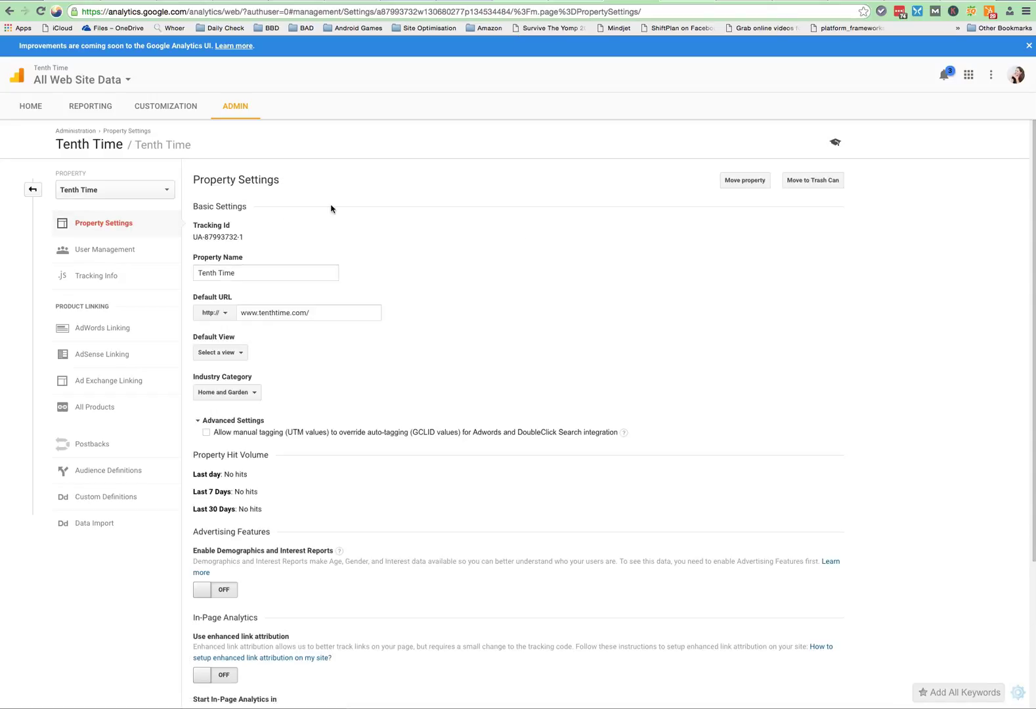
scroll(277, 317, "down", 5)
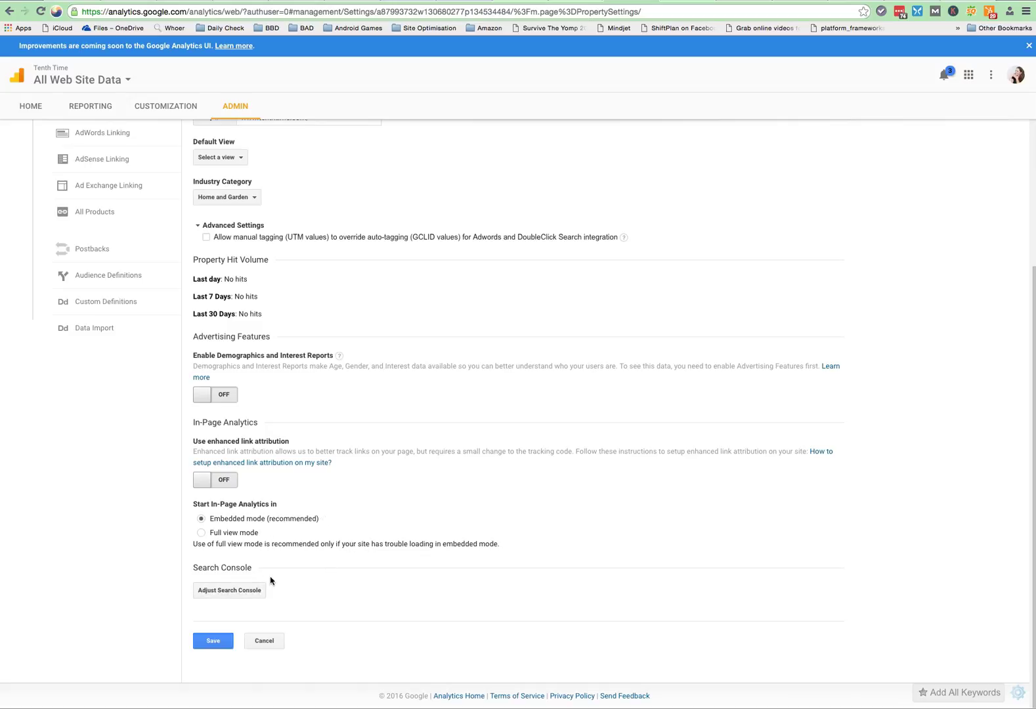
left_click(226, 596)
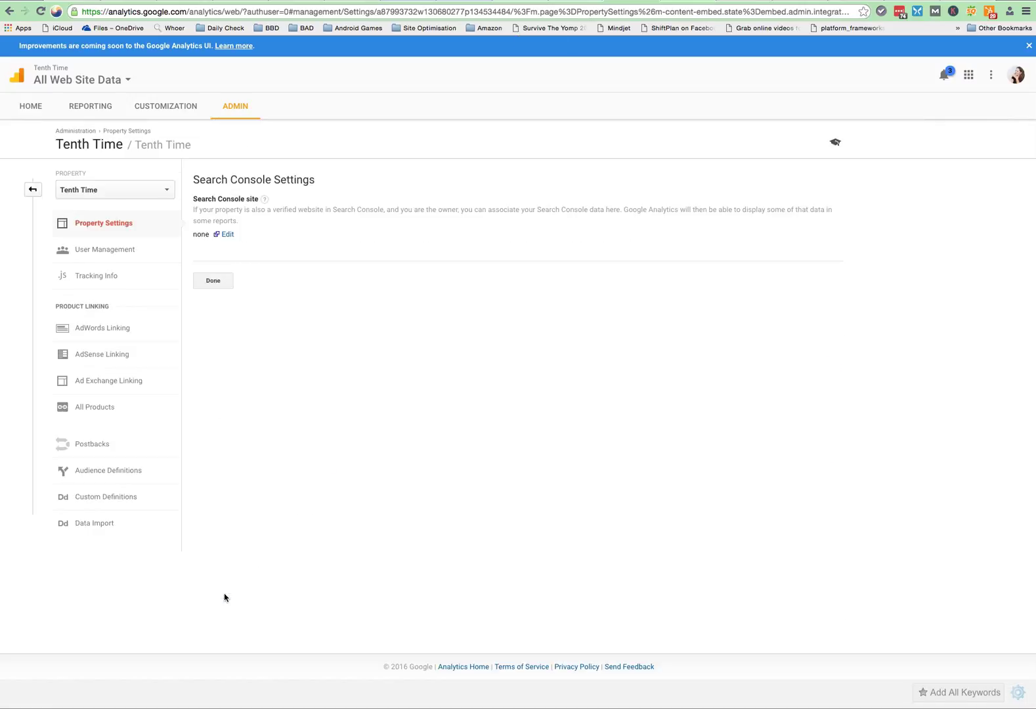
left_click(227, 234)
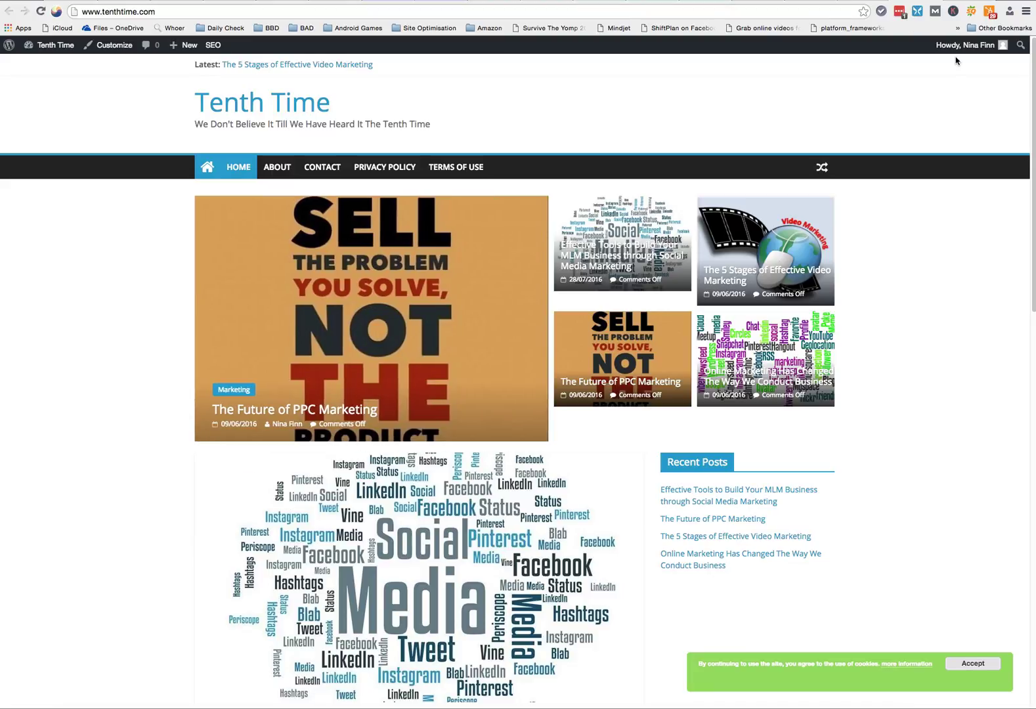
Step: Return to the Analytics data-sharing page, start adding a site to Search Console, and paste the copied verification meta tag as the property address
mouse_move(956, 51)
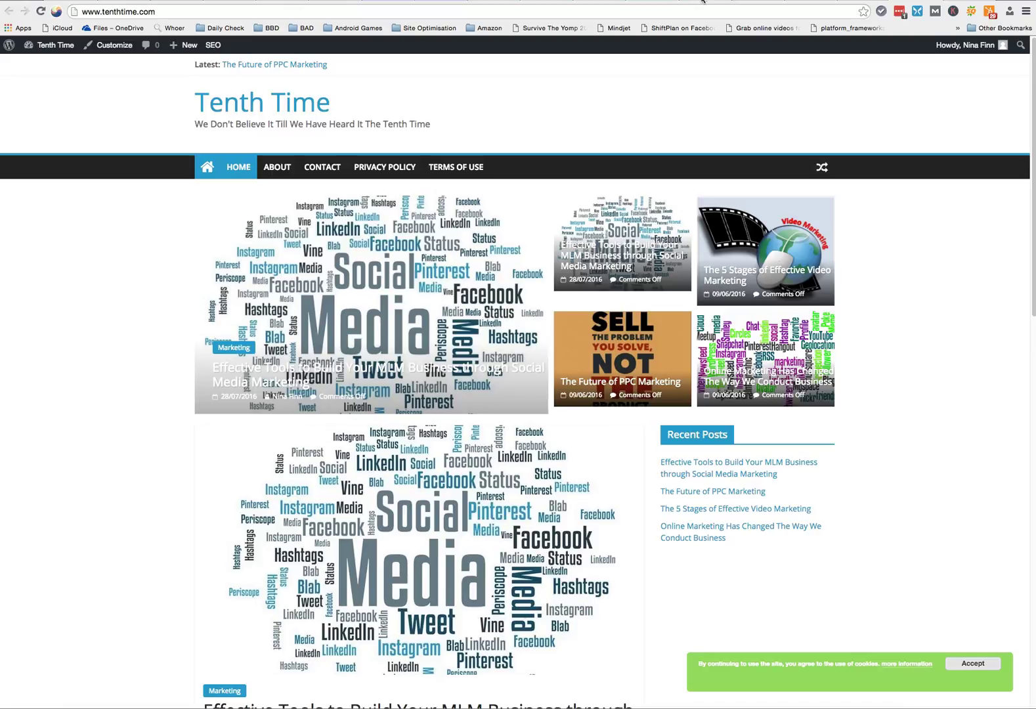
left_click(654, 0)
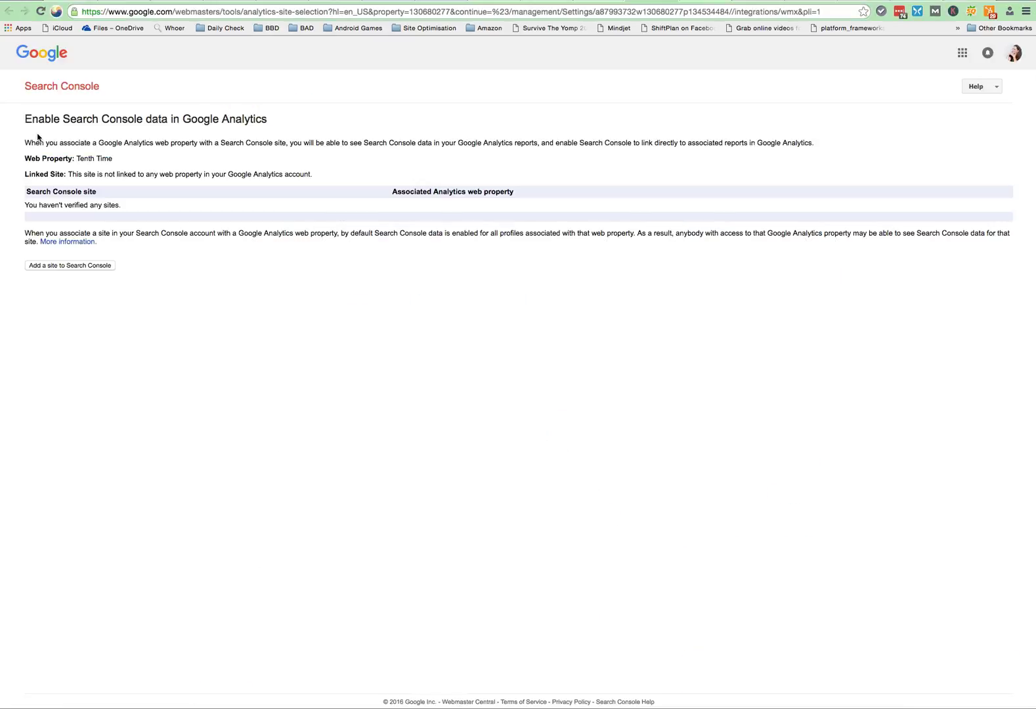
left_click(79, 266)
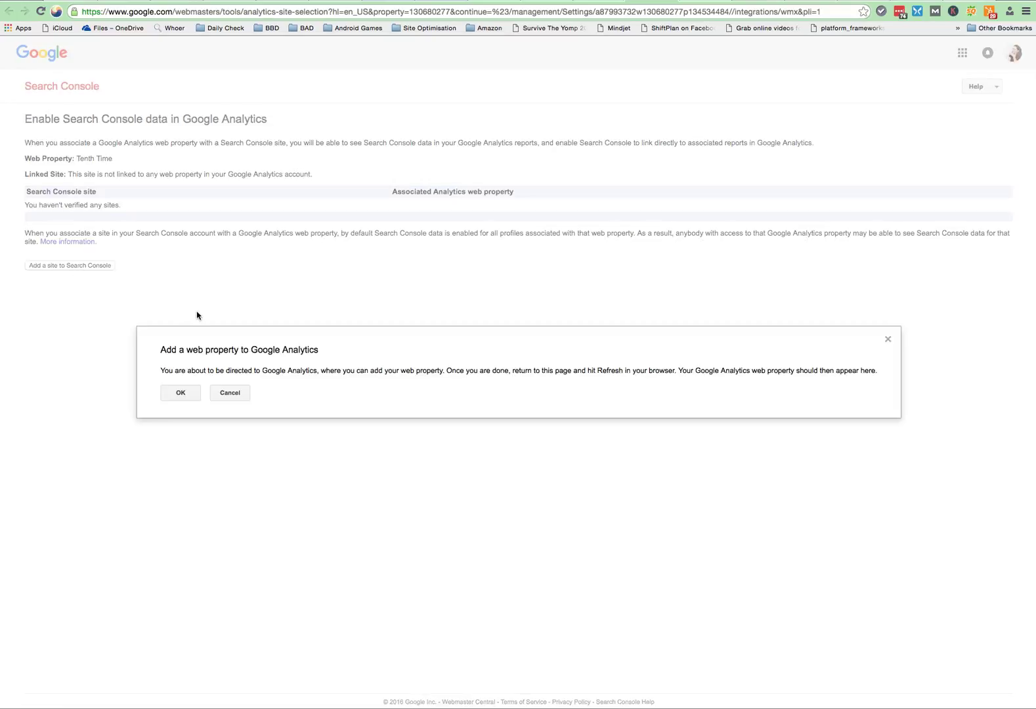
left_click(182, 393)
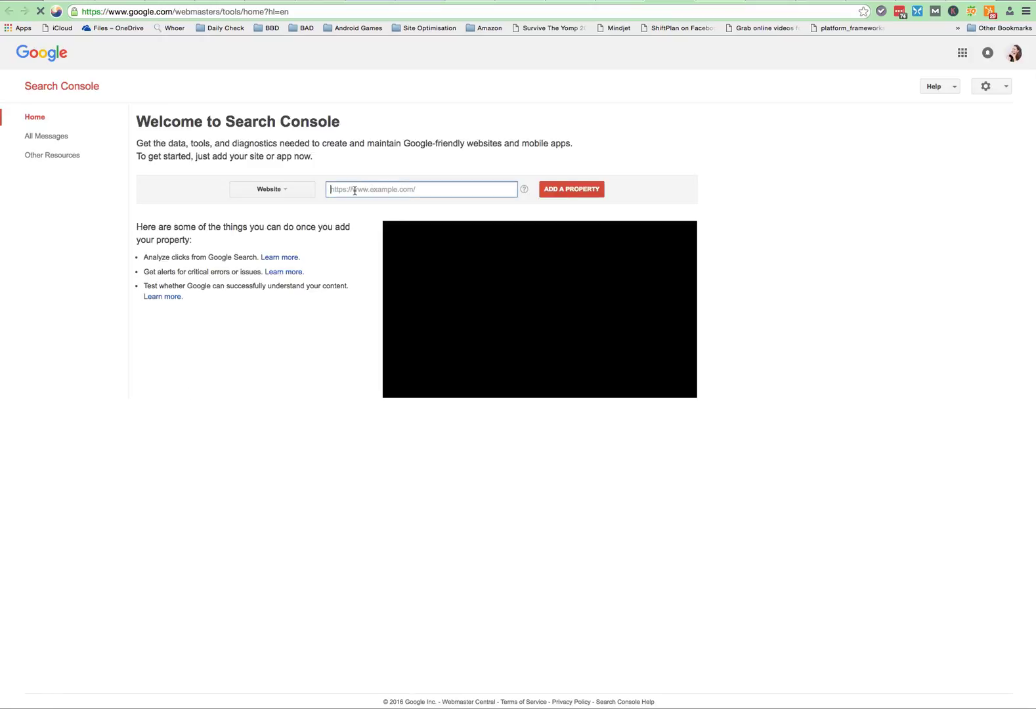
right_click(354, 191)
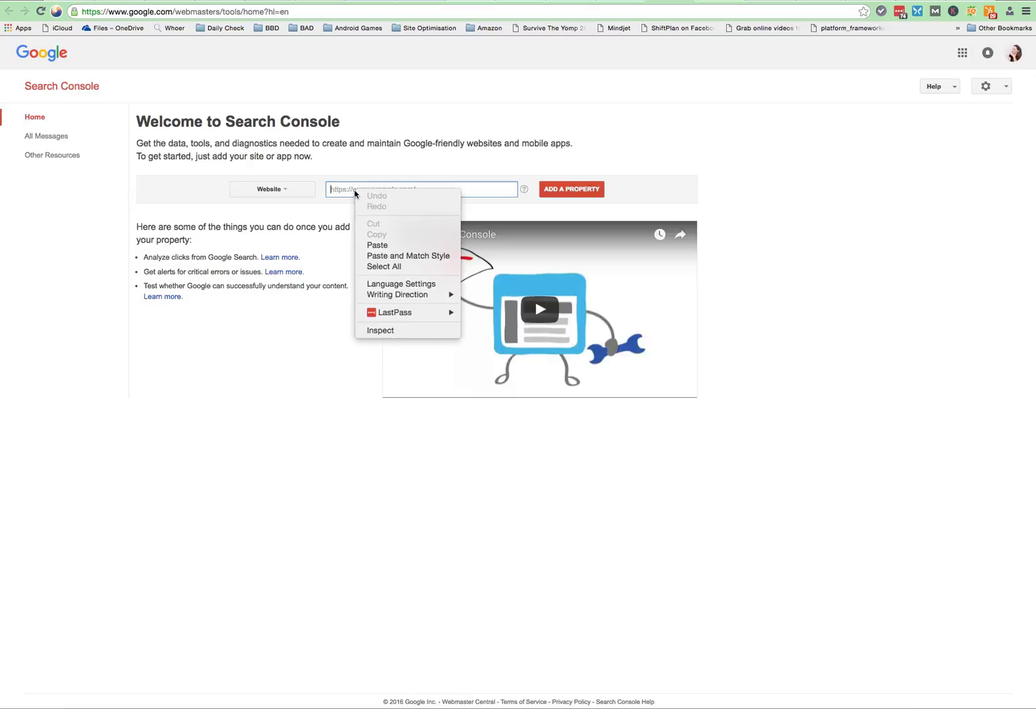
left_click(375, 247)
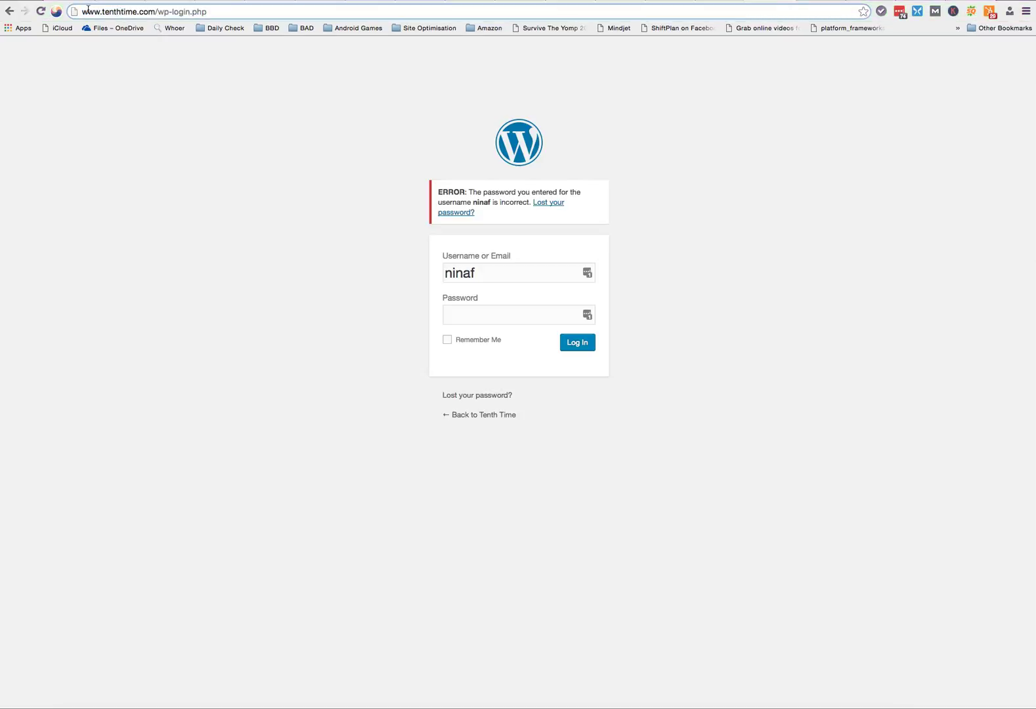
left_click_drag(82, 11, 153, 12)
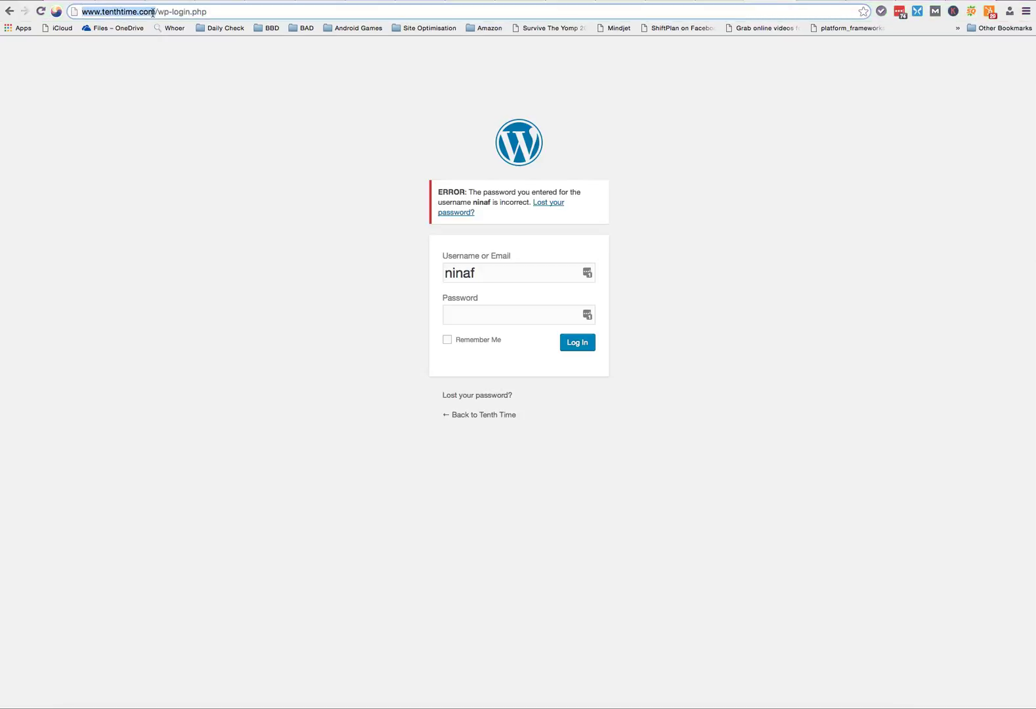
right_click(151, 12)
left_click(171, 29)
left_click(709, 0)
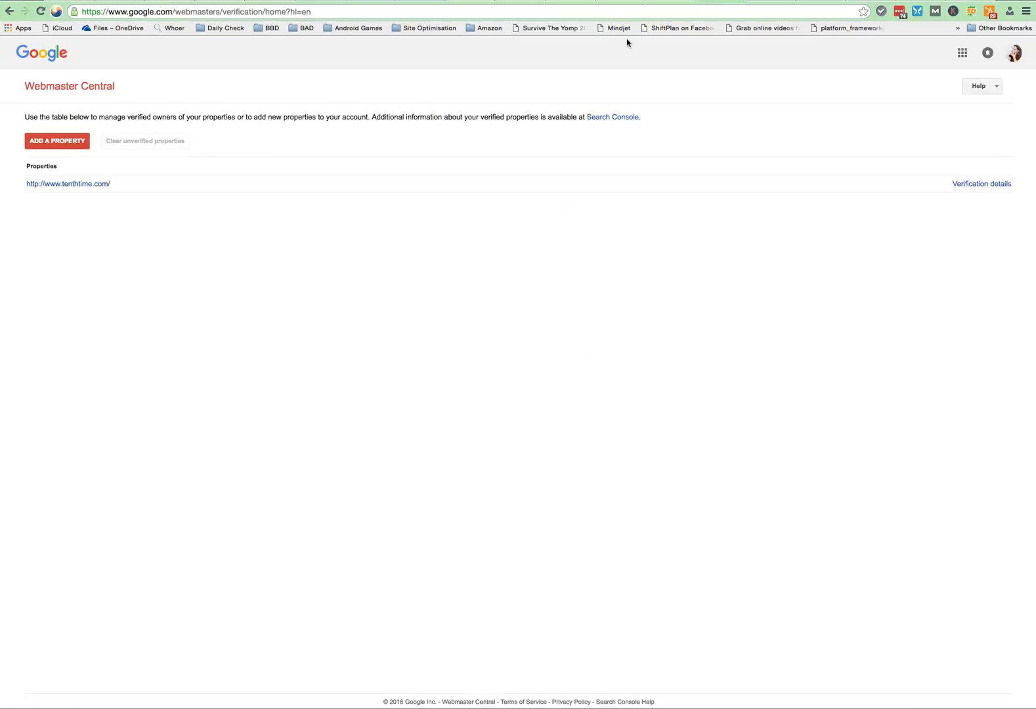
left_click(669, 2)
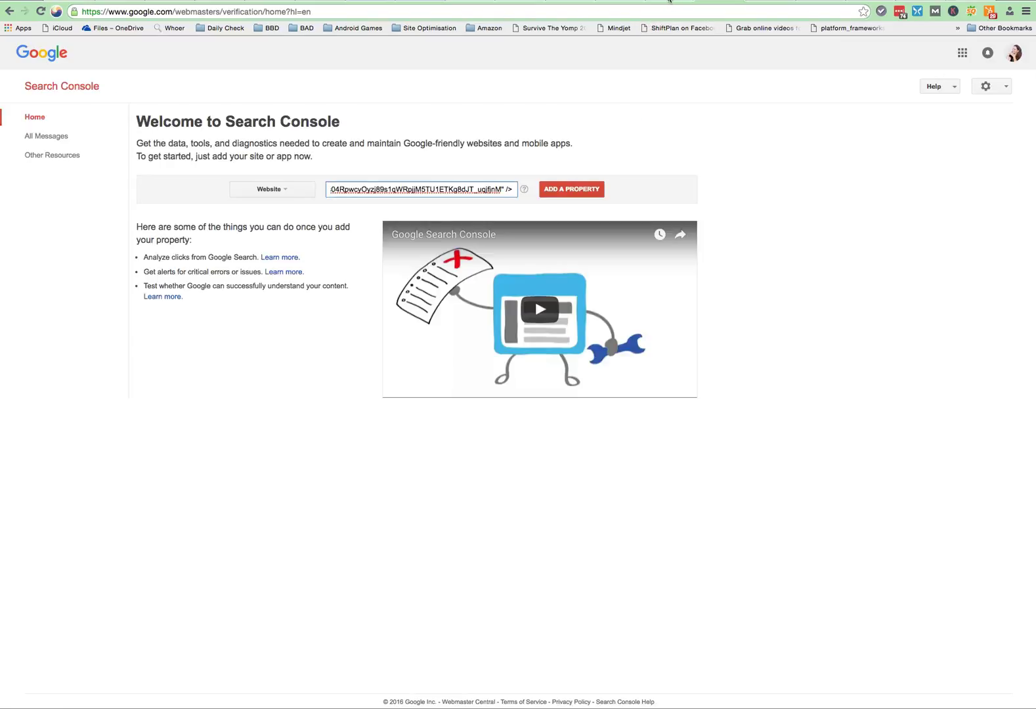
triple_click(355, 188)
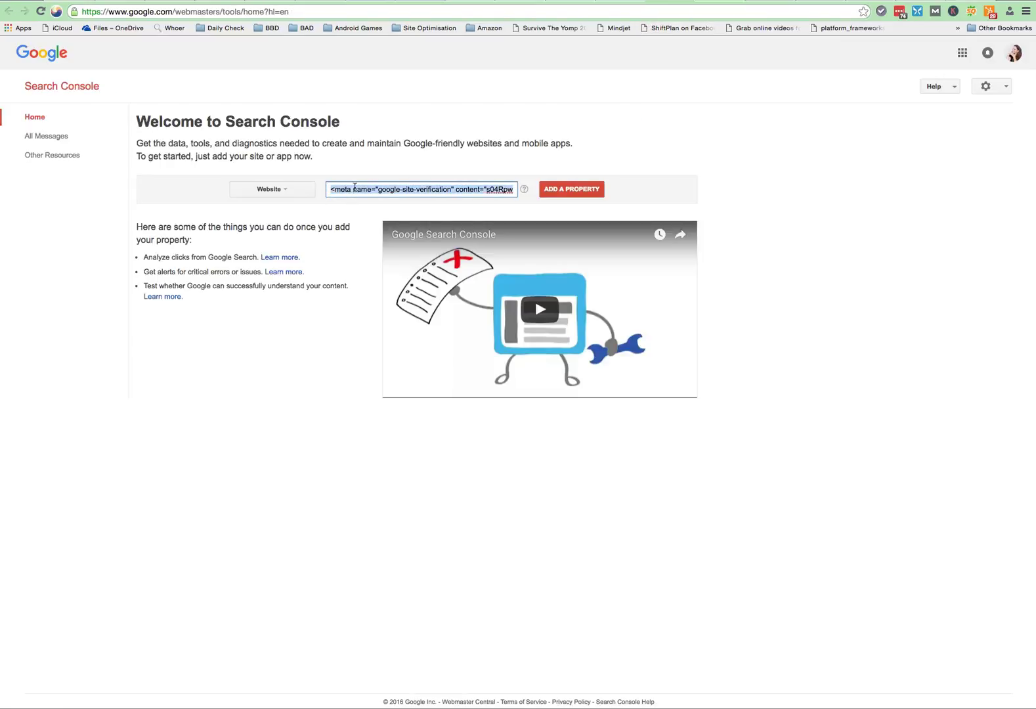
key("BackSpace")
right_click(356, 189)
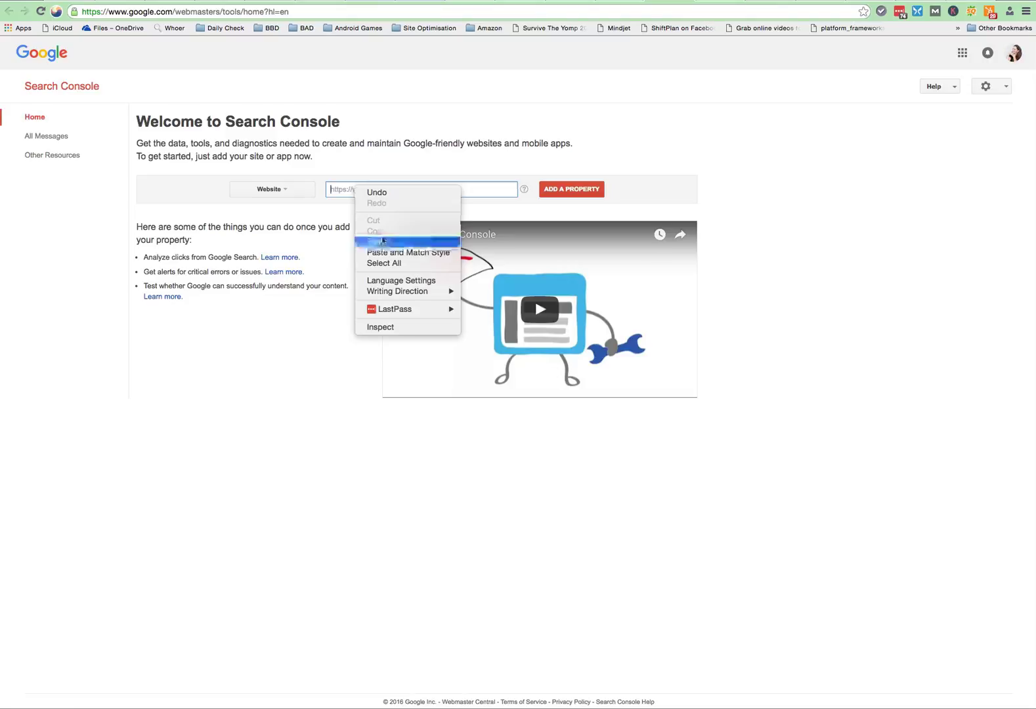
left_click(382, 242)
left_click(569, 190)
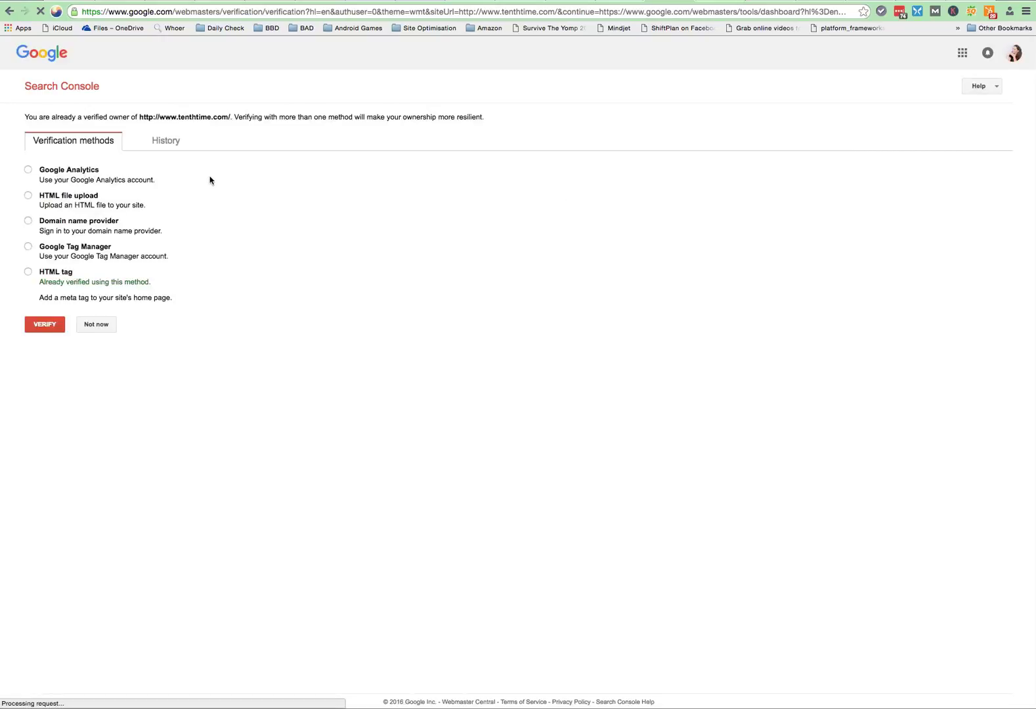
left_click(156, 142)
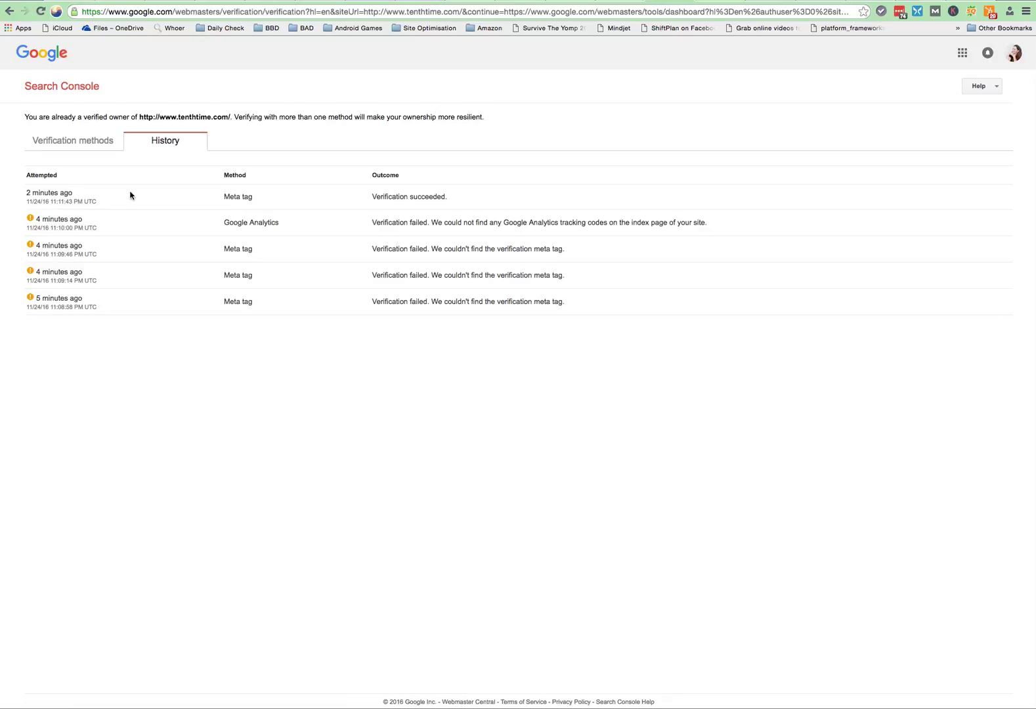
left_click(71, 145)
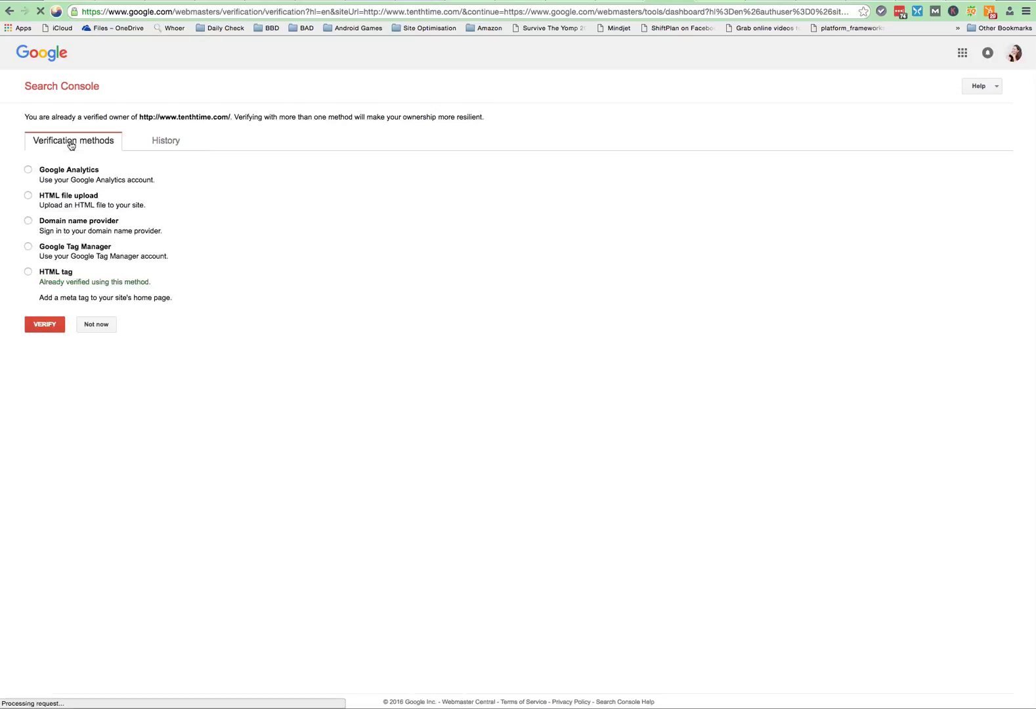
left_click(49, 329)
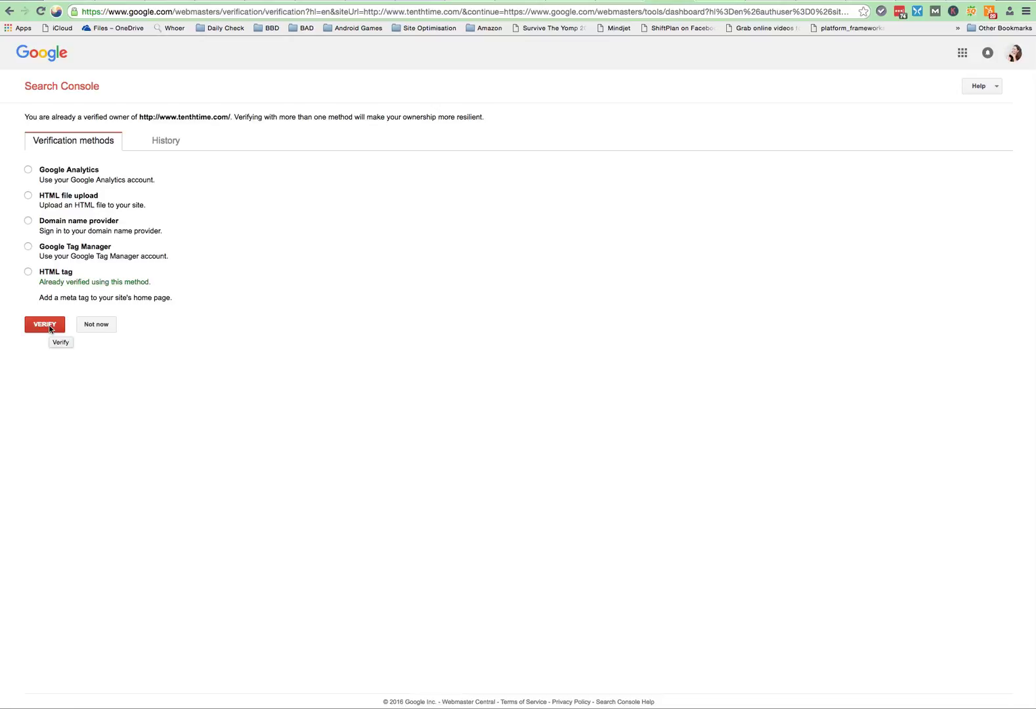
left_click(28, 170)
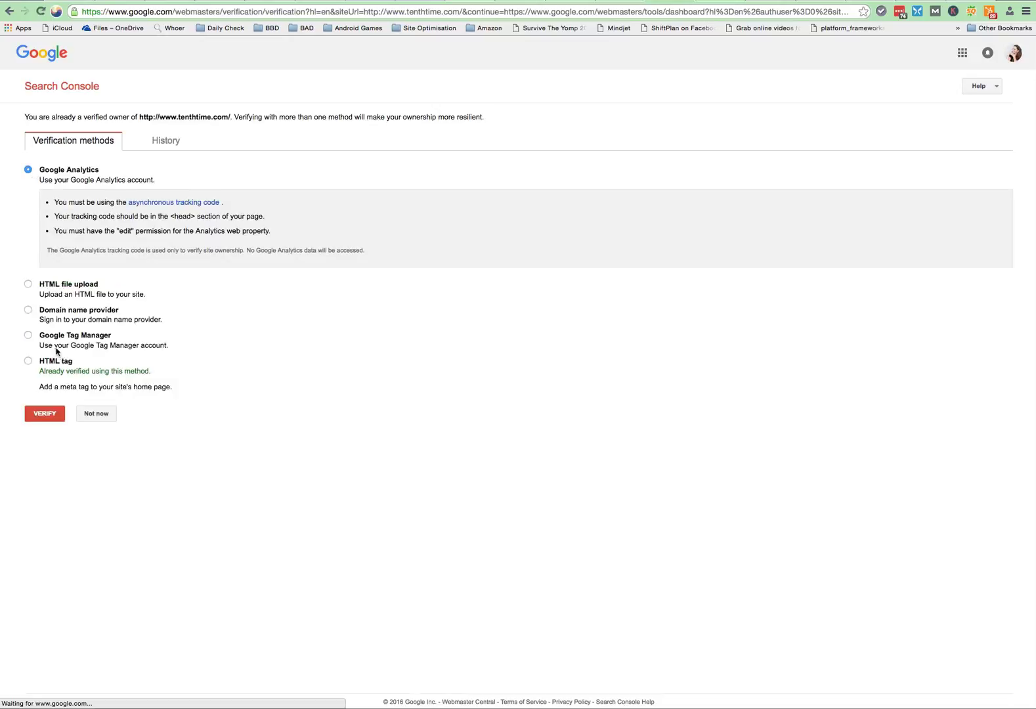
left_click(45, 415)
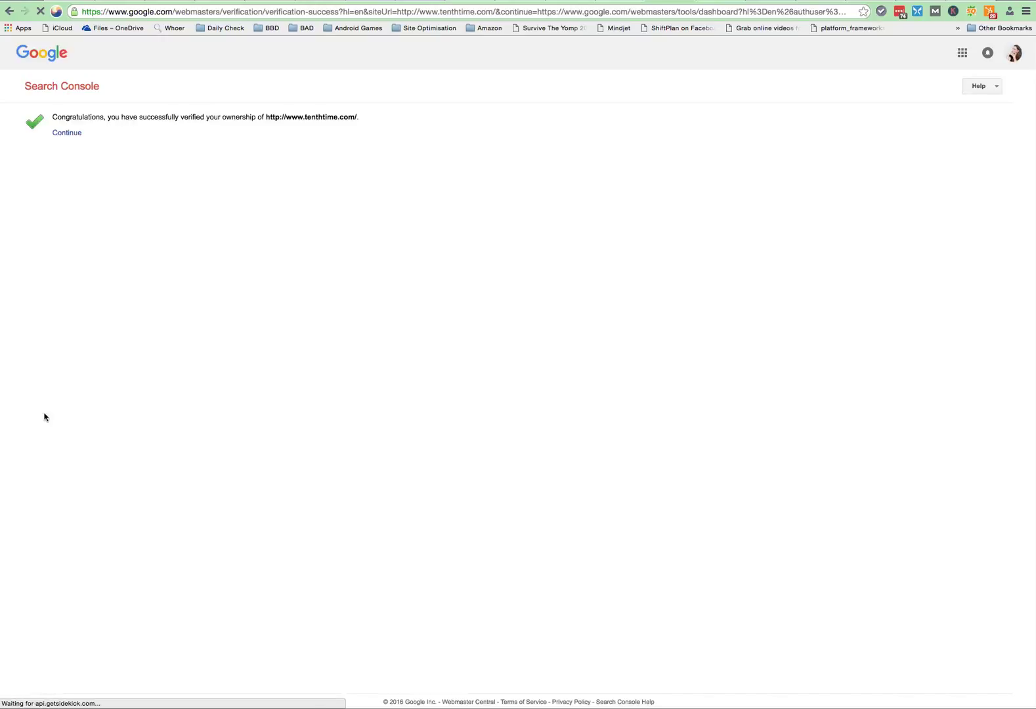
left_click(68, 133)
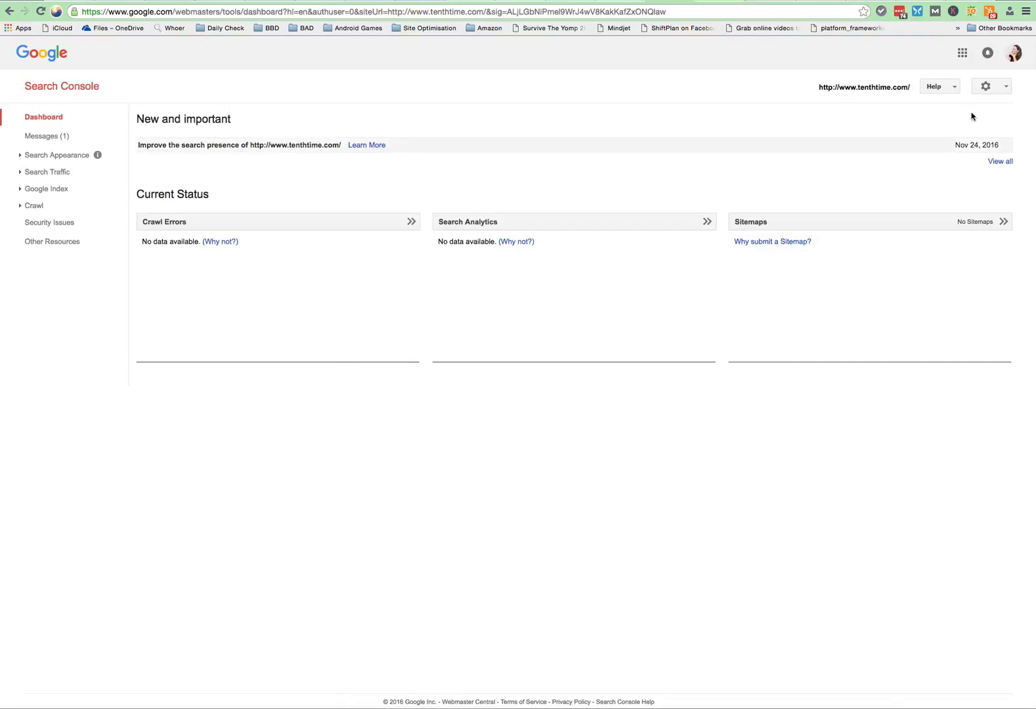
Step: Switch to the Tenth Time WordPress admin and activate the Google XML Sitemap Generator plugin from the installed plugins
left_click(916, 2)
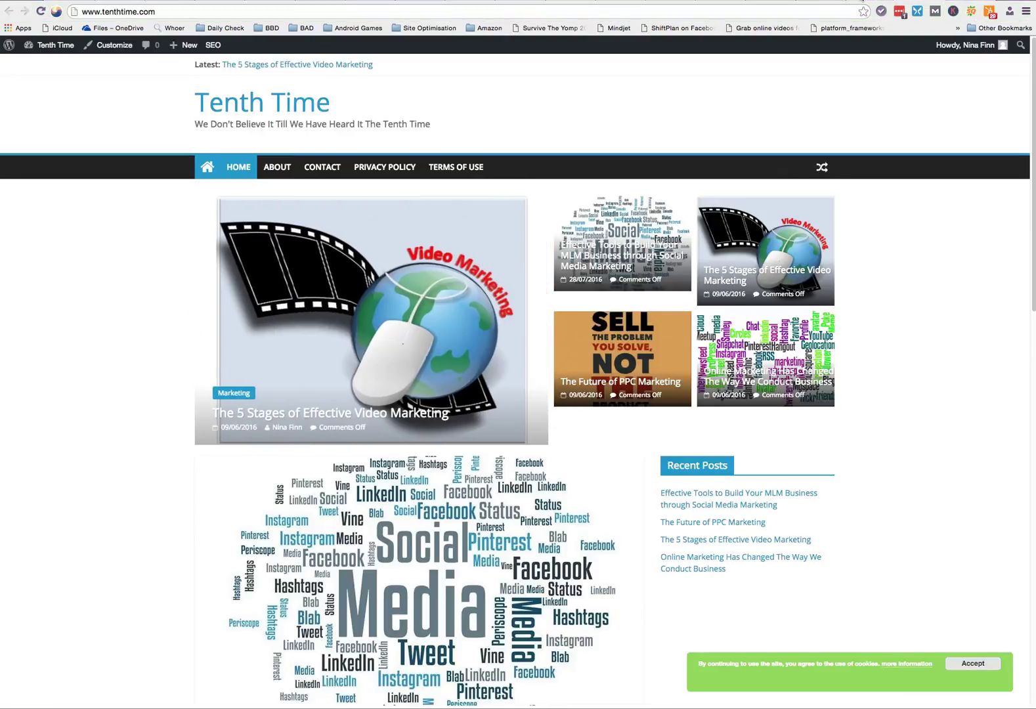
left_click(965, 2)
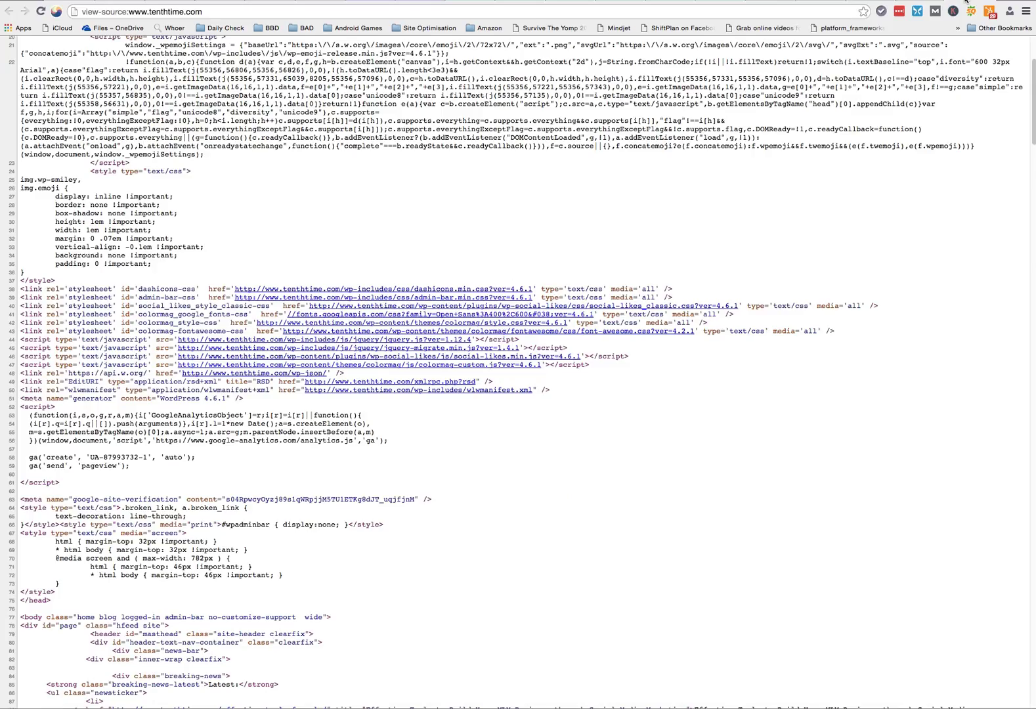
left_click(979, 1)
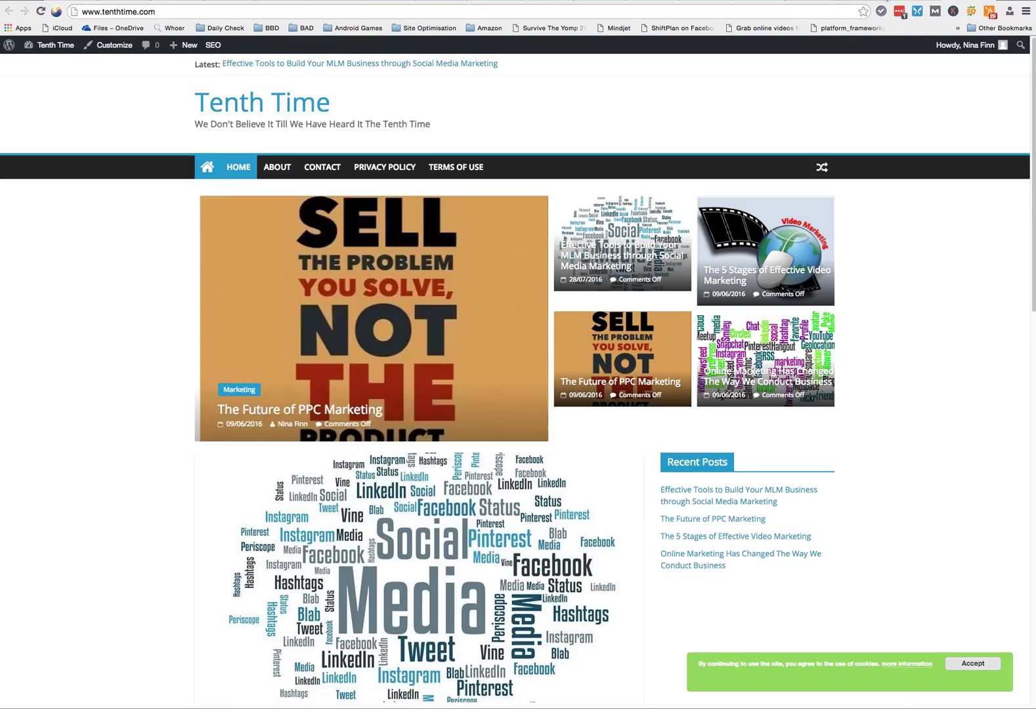
left_click(979, 1)
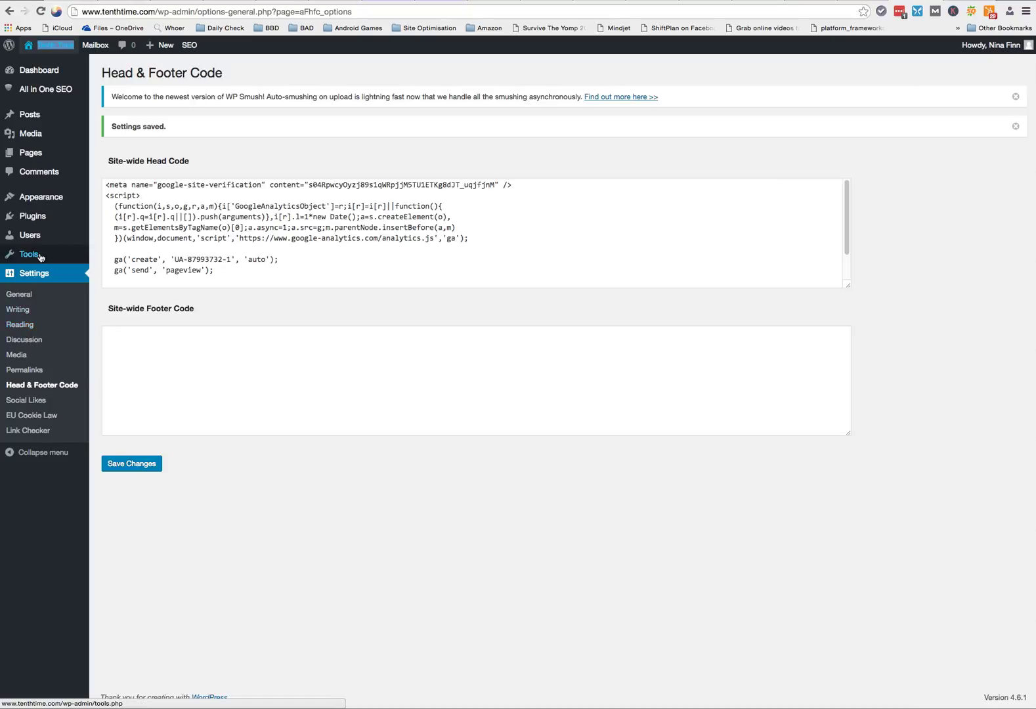
mouse_move(40, 257)
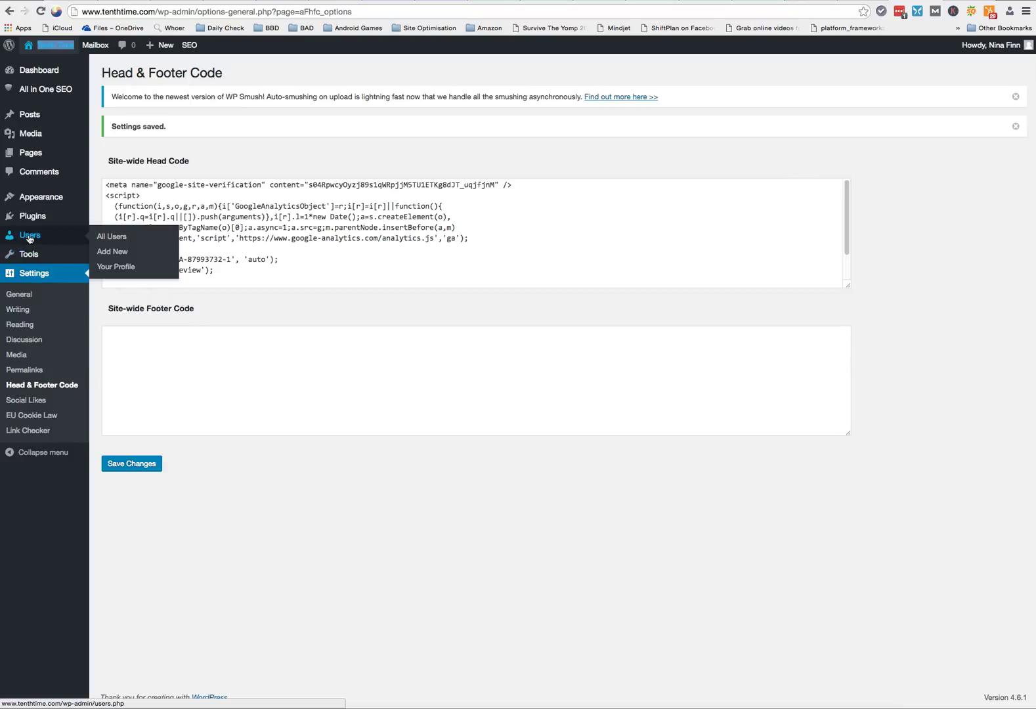
left_click(135, 225)
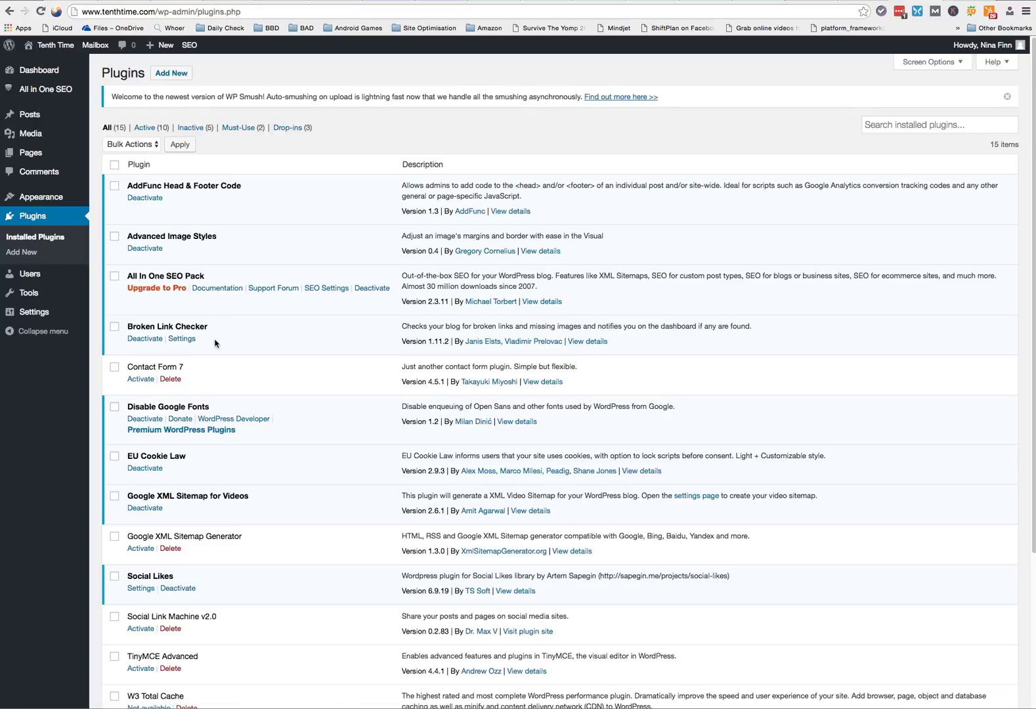
scroll(209, 421, "down", 3)
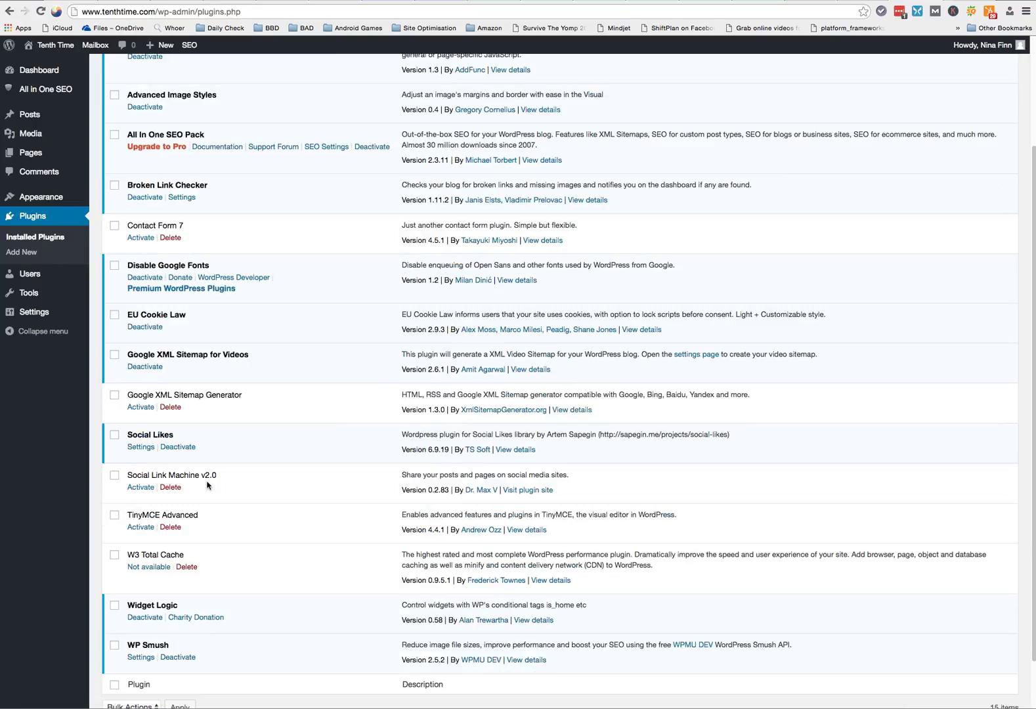
scroll(207, 492, "down", 1)
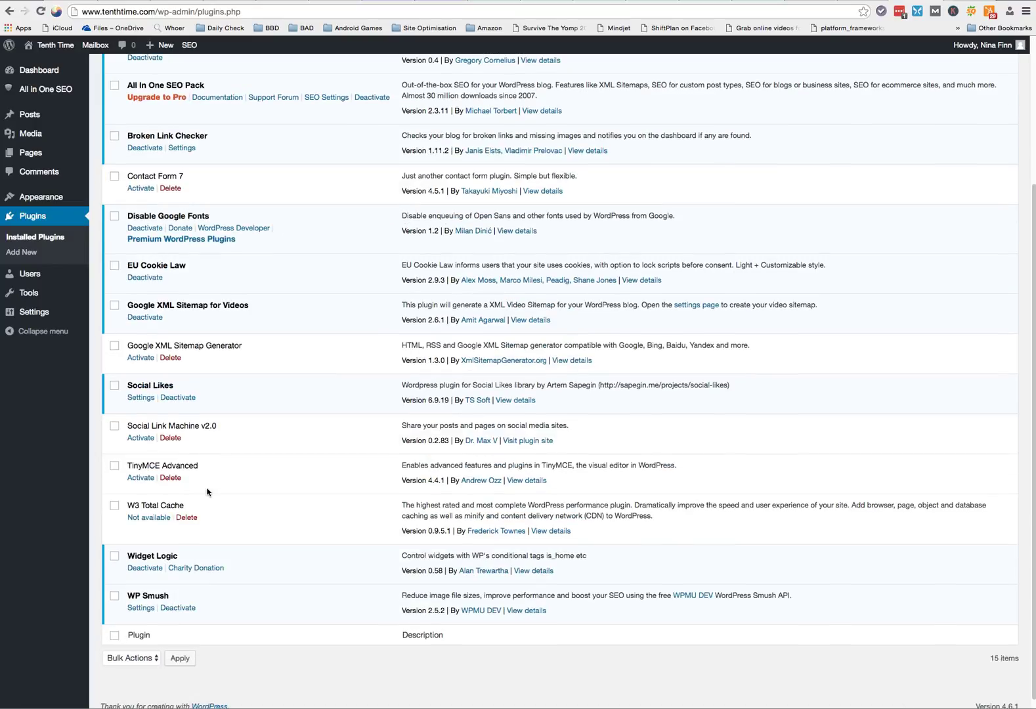
left_click(144, 359)
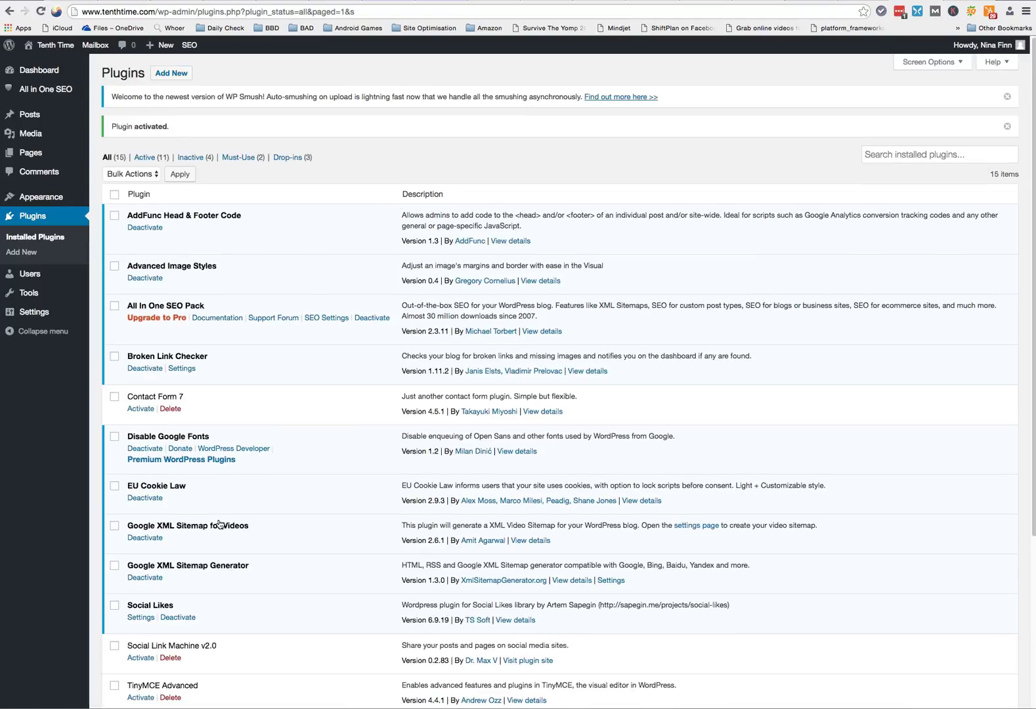
Step: Open the Google XML Sitemap Generator settings and review its general options, sitemap defaults, robots.txt entries and log
scroll(264, 544, "down", 5)
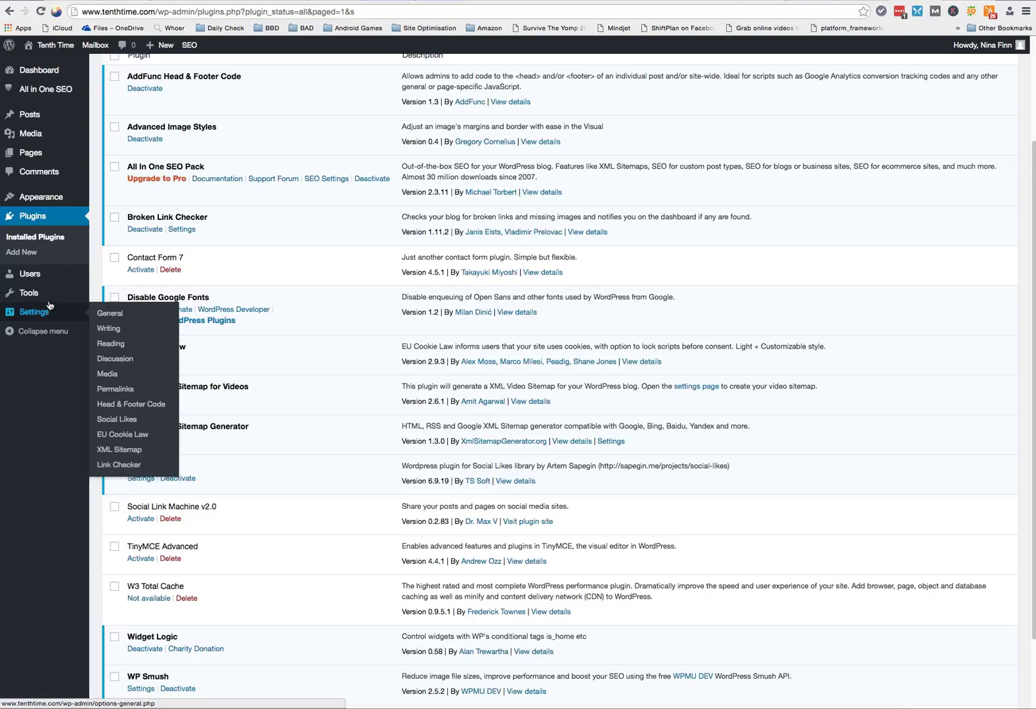
mouse_move(40, 318)
left_click(119, 452)
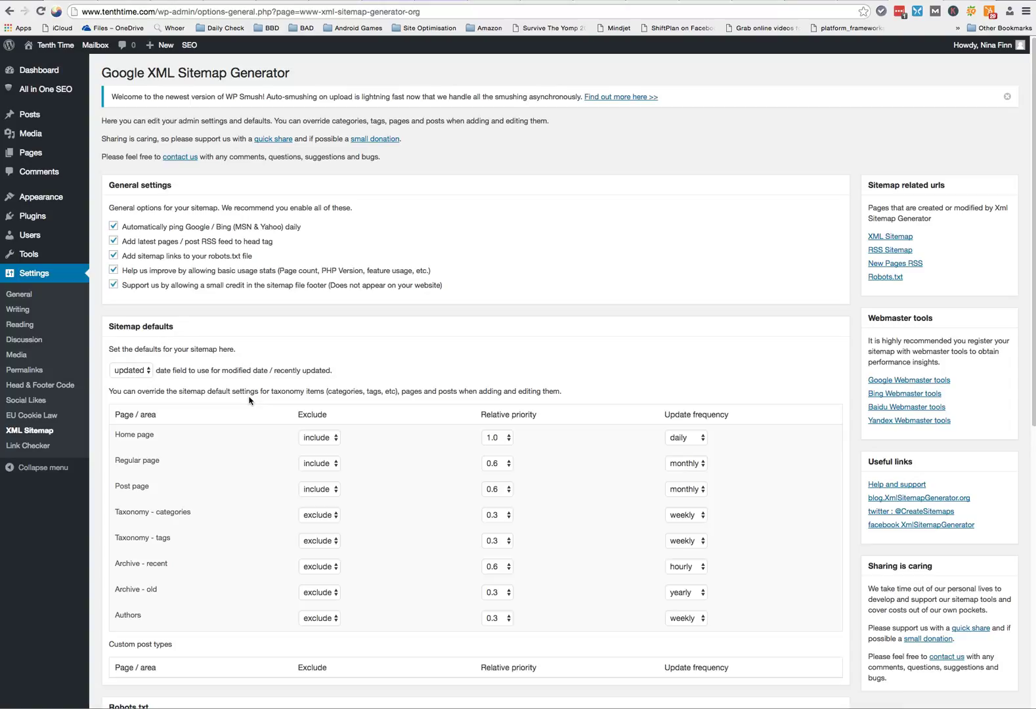
scroll(249, 400, "down", 3)
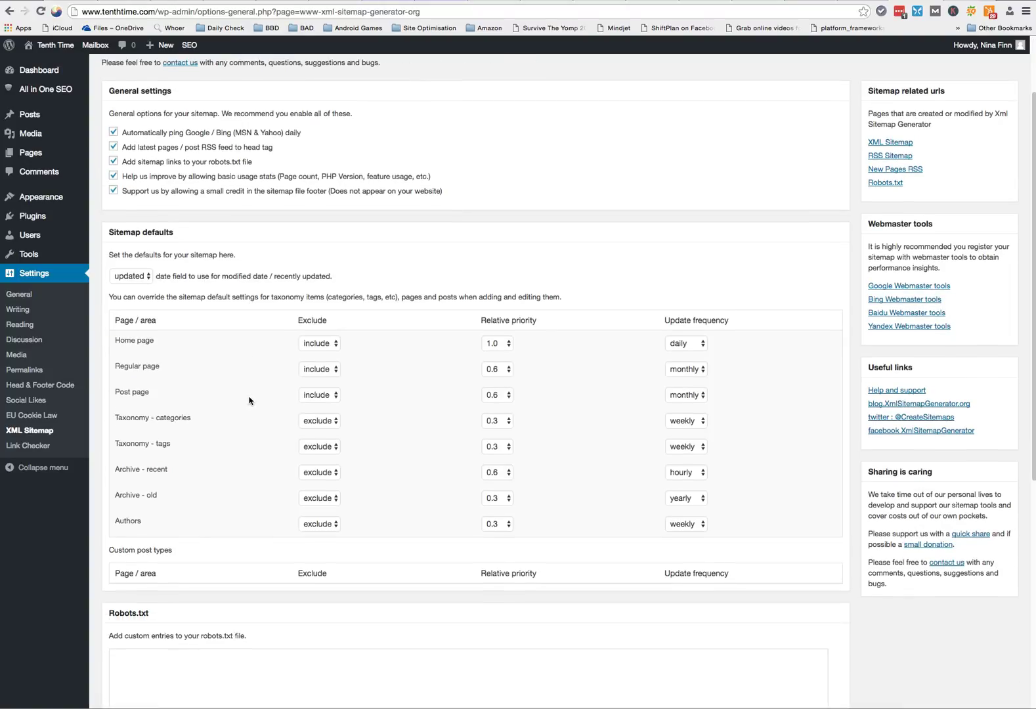
scroll(249, 400, "down", 10)
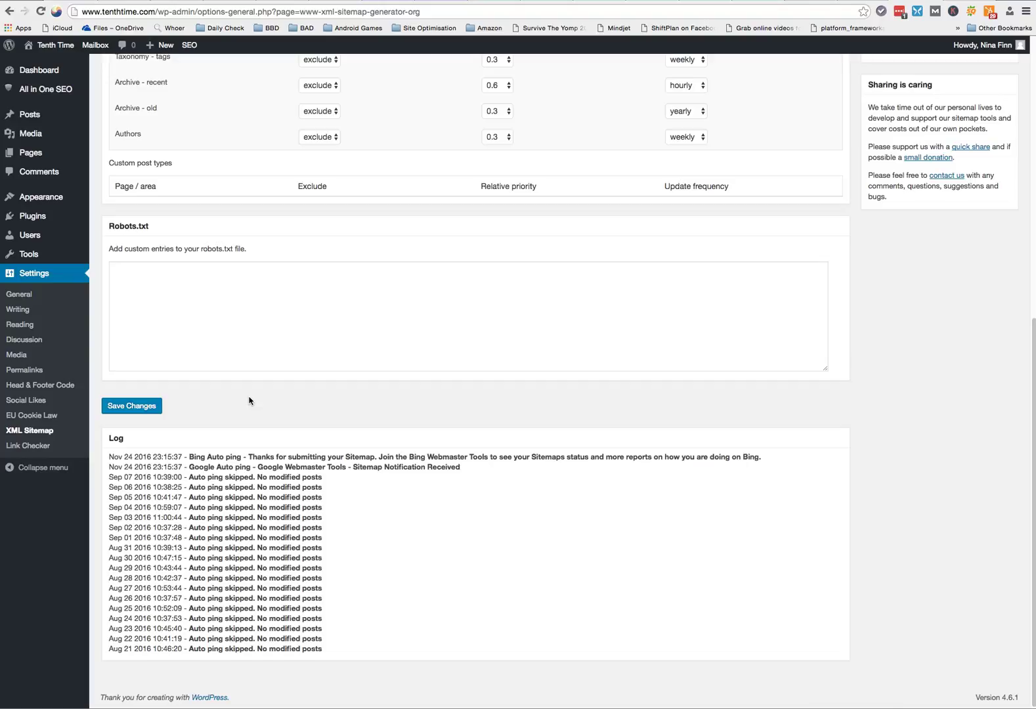
scroll(249, 399, "up", 12)
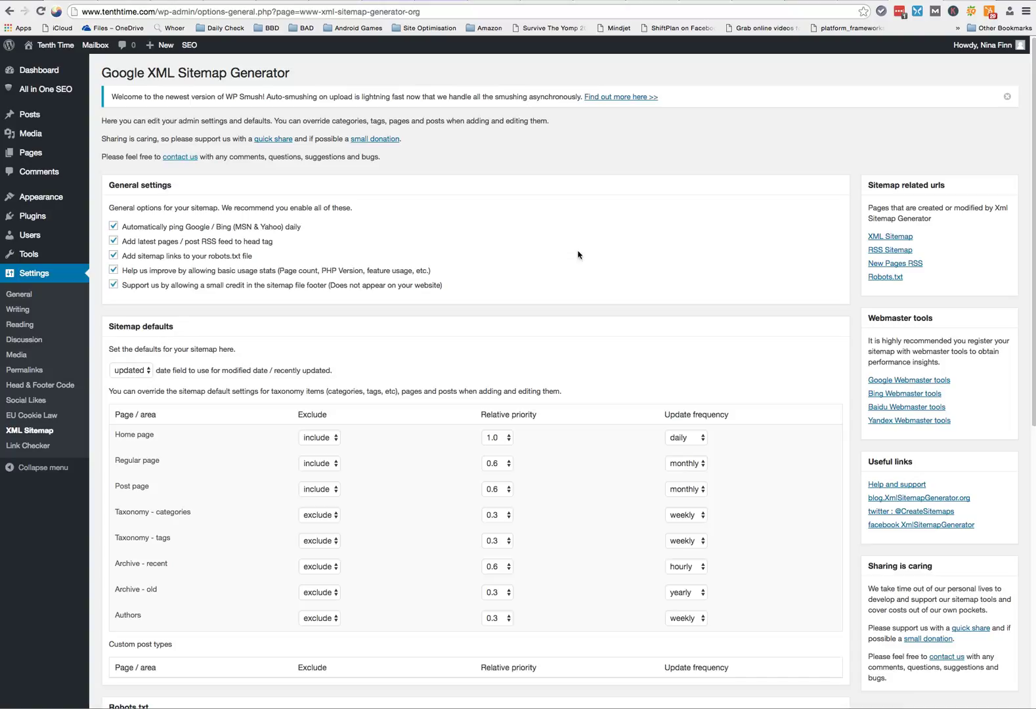
Step: Open the generated XML Sitemap in a new tab and switch to it
right_click(885, 240)
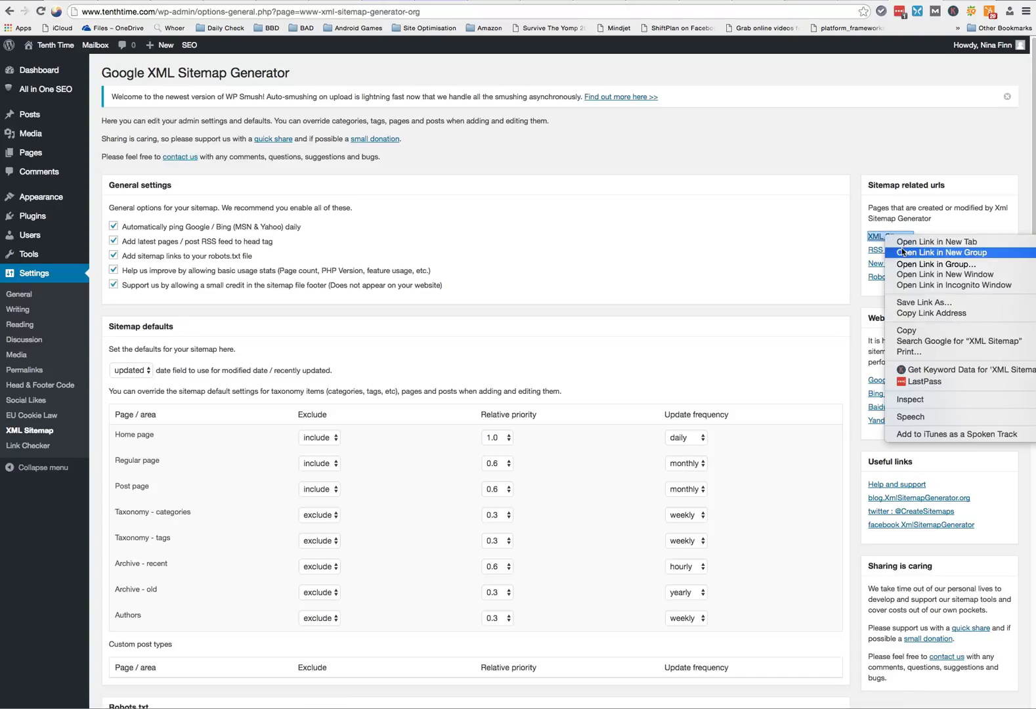
left_click(902, 243)
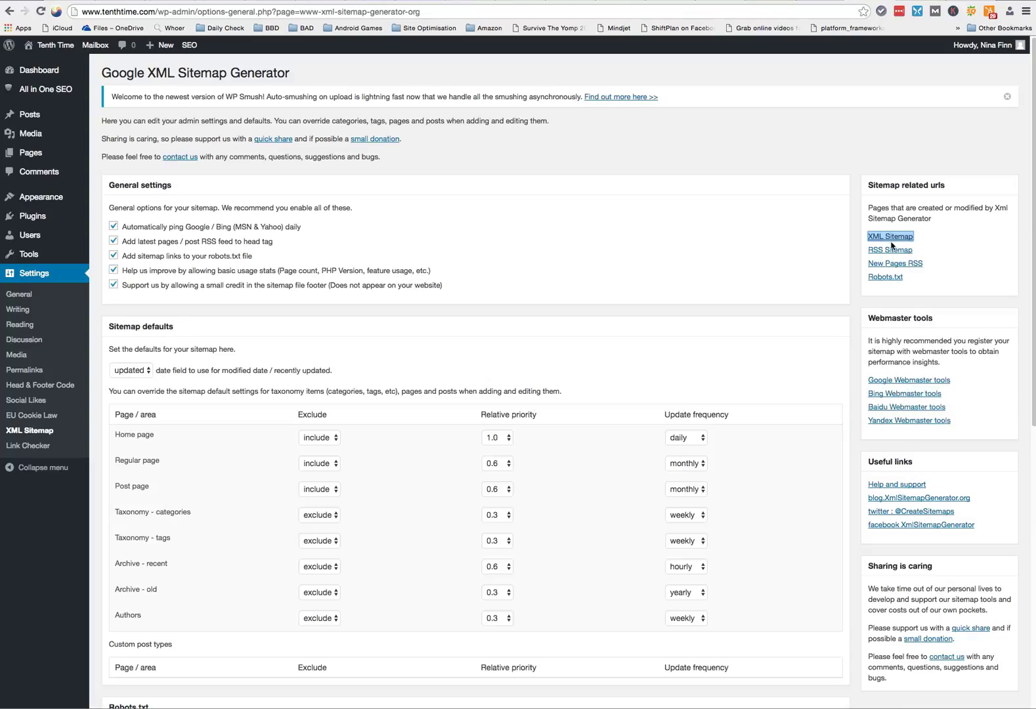
left_click(914, 2)
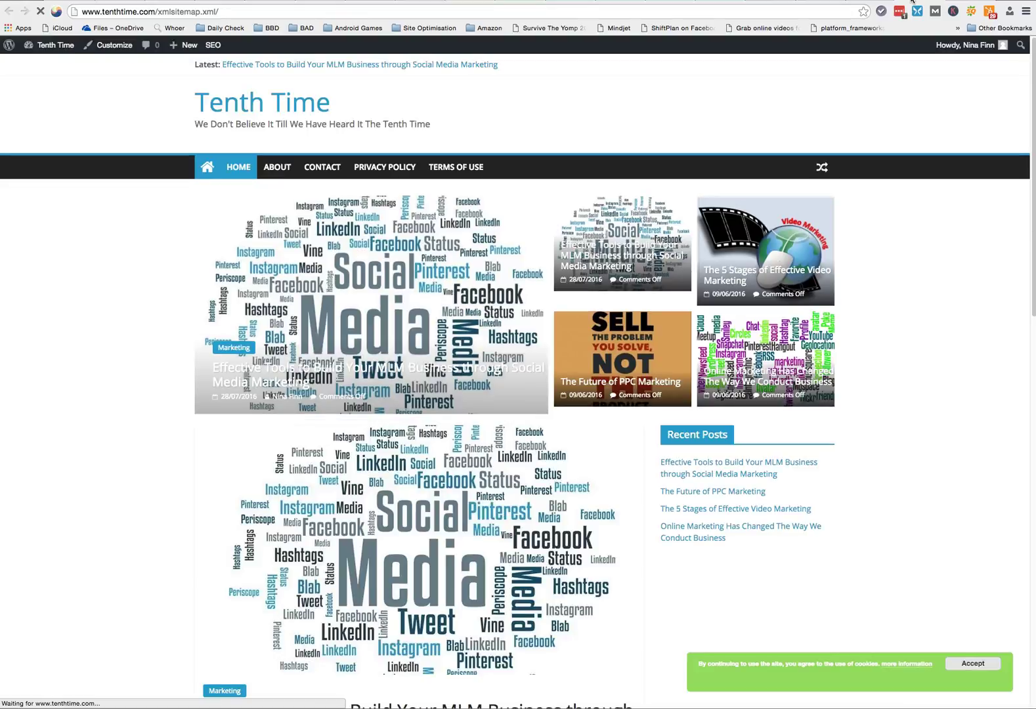
right_click(183, 11)
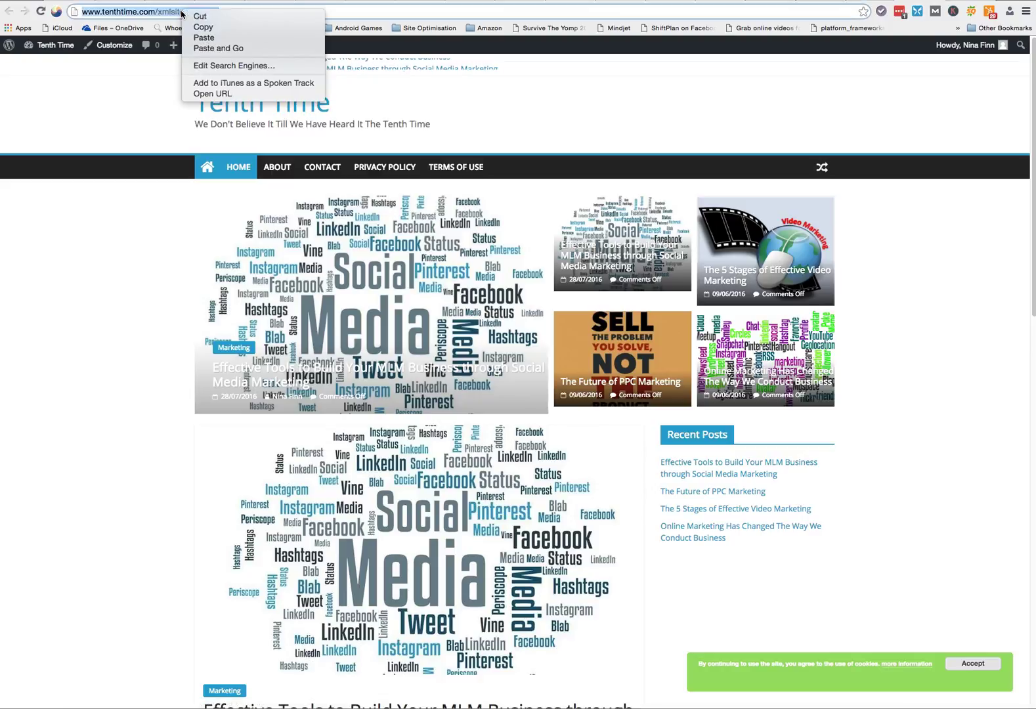
left_click(205, 26)
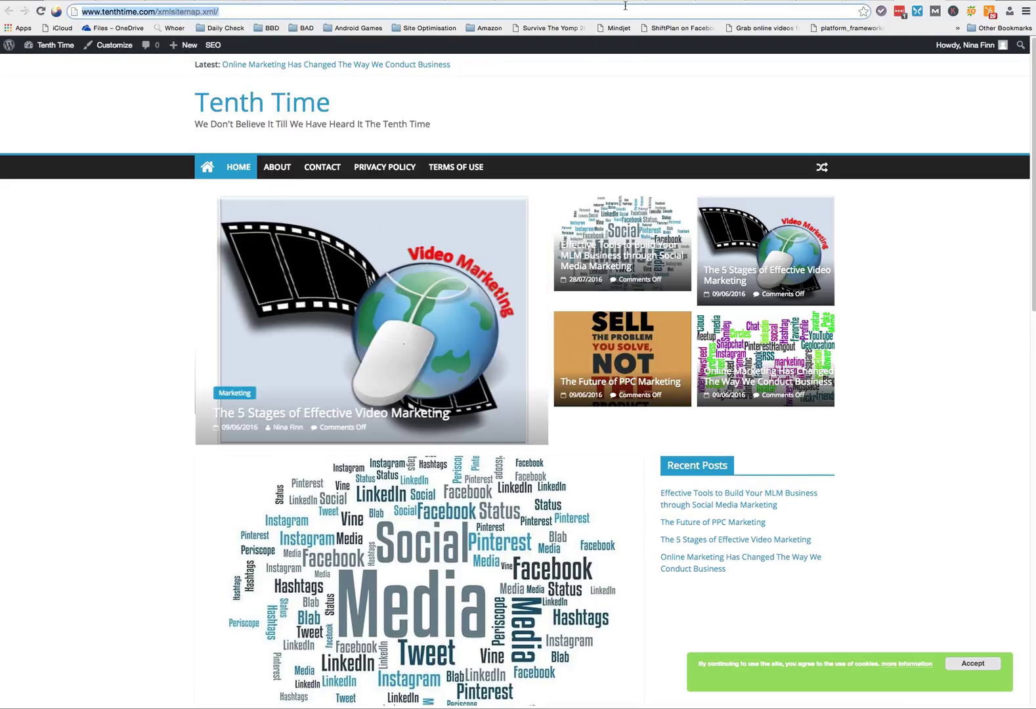
left_click(619, 1)
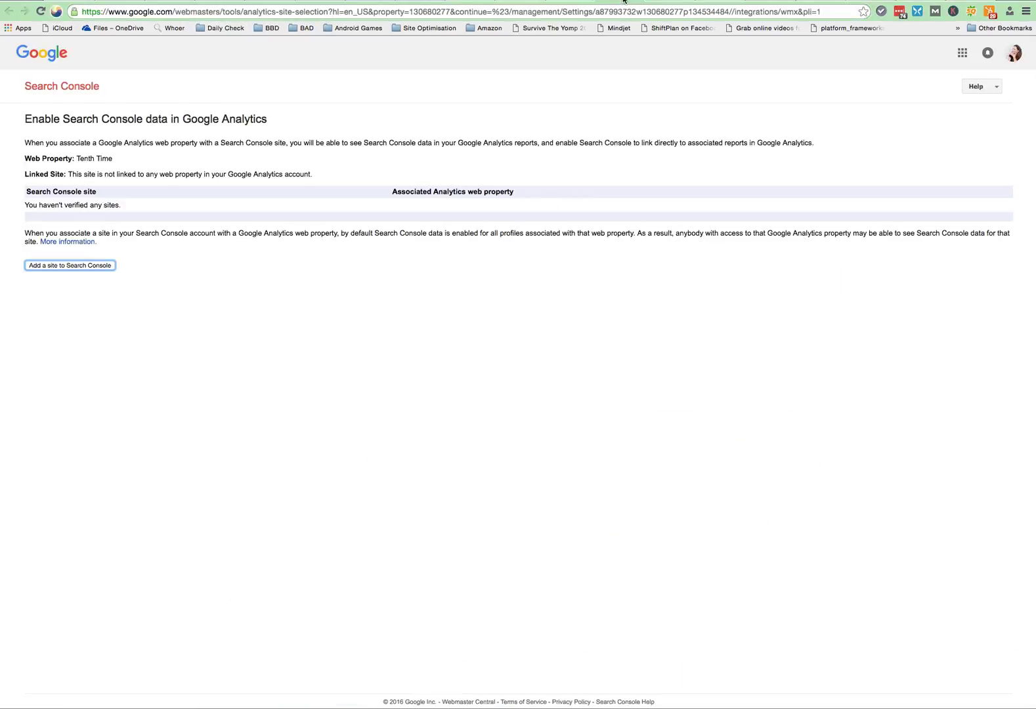
left_click(641, 0)
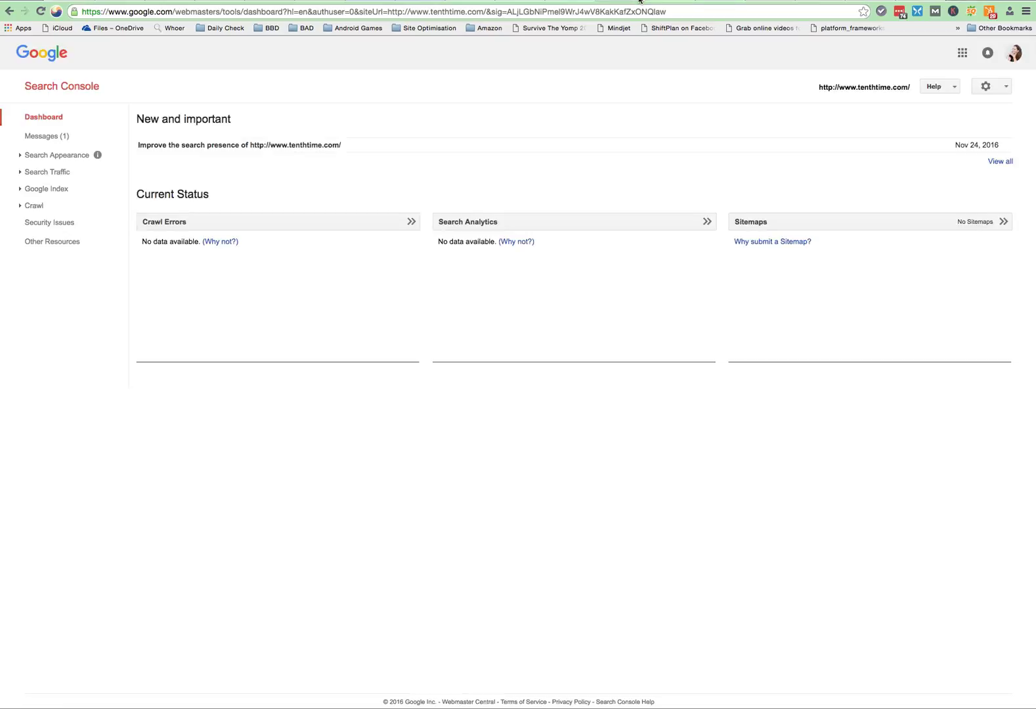
left_click(976, 223)
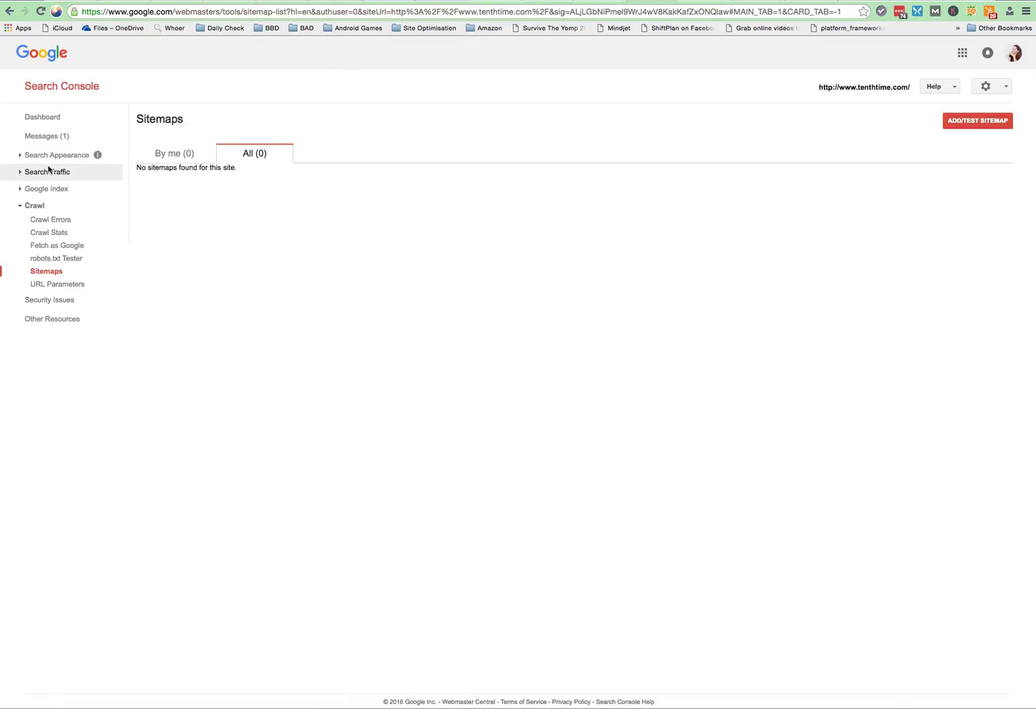
Step: Test the sitemap path xmlsitemap.xml/ for the property, and close the test
left_click(975, 126)
left_click(941, 161)
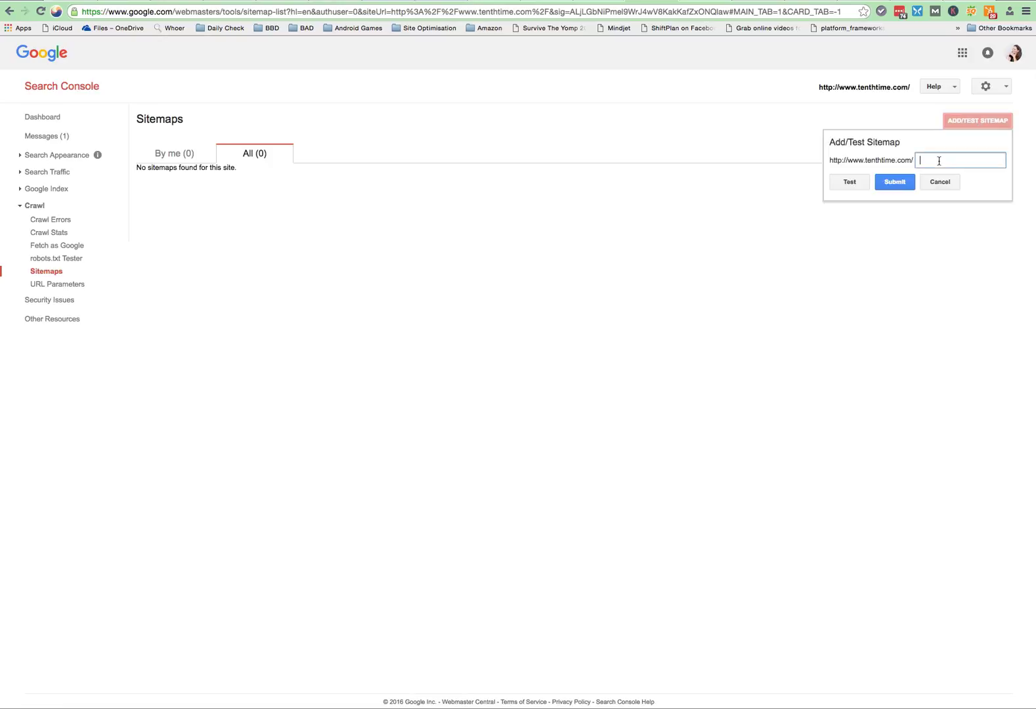
right_click(939, 160)
left_click(960, 216)
left_click_drag(950, 160, 848, 160)
key("BackSpace")
triple_click(928, 160)
right_click(928, 160)
left_click(946, 221)
left_click(863, 184)
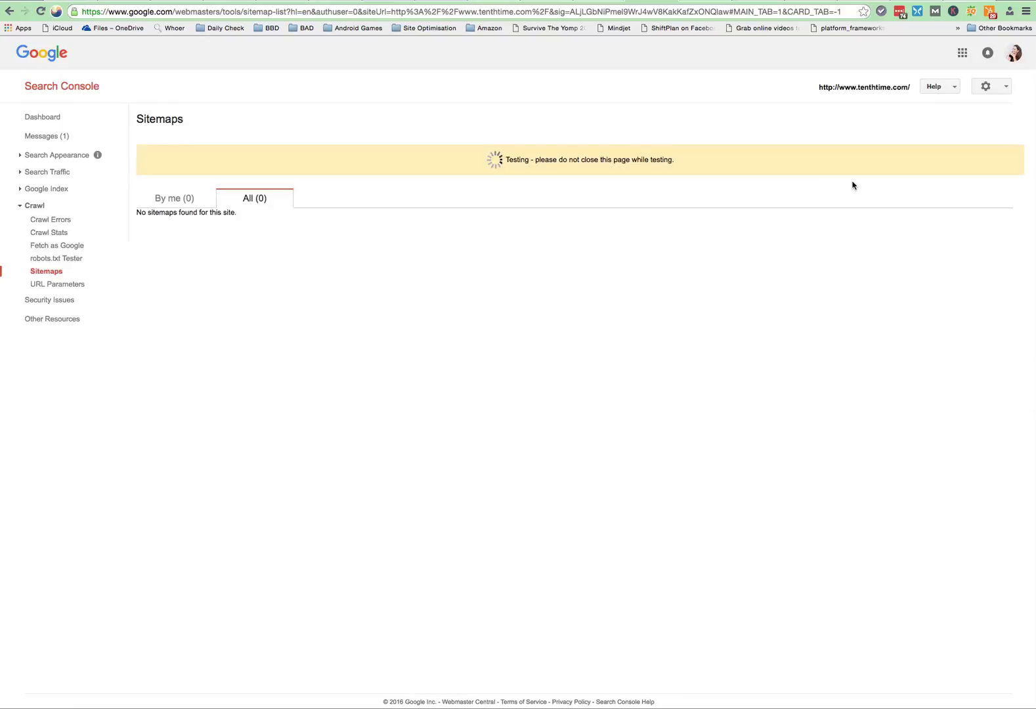
left_click(621, 163)
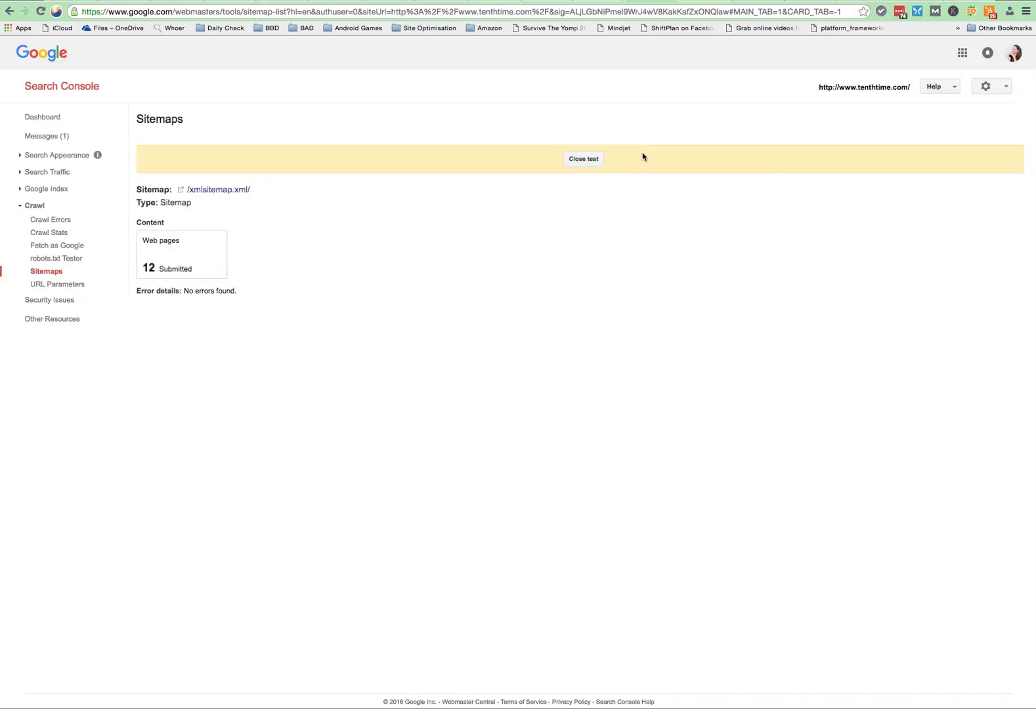
left_click(581, 161)
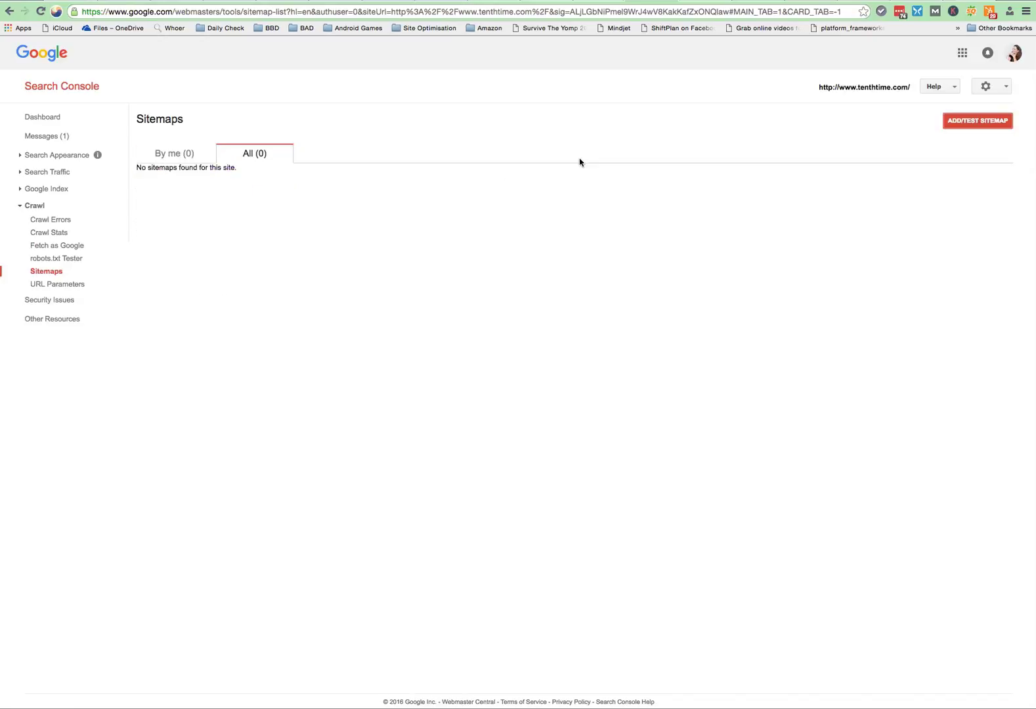
Step: Submit xmlsitemap.xml/ as the property's sitemap and dismiss the submission notice
left_click(977, 121)
right_click(947, 162)
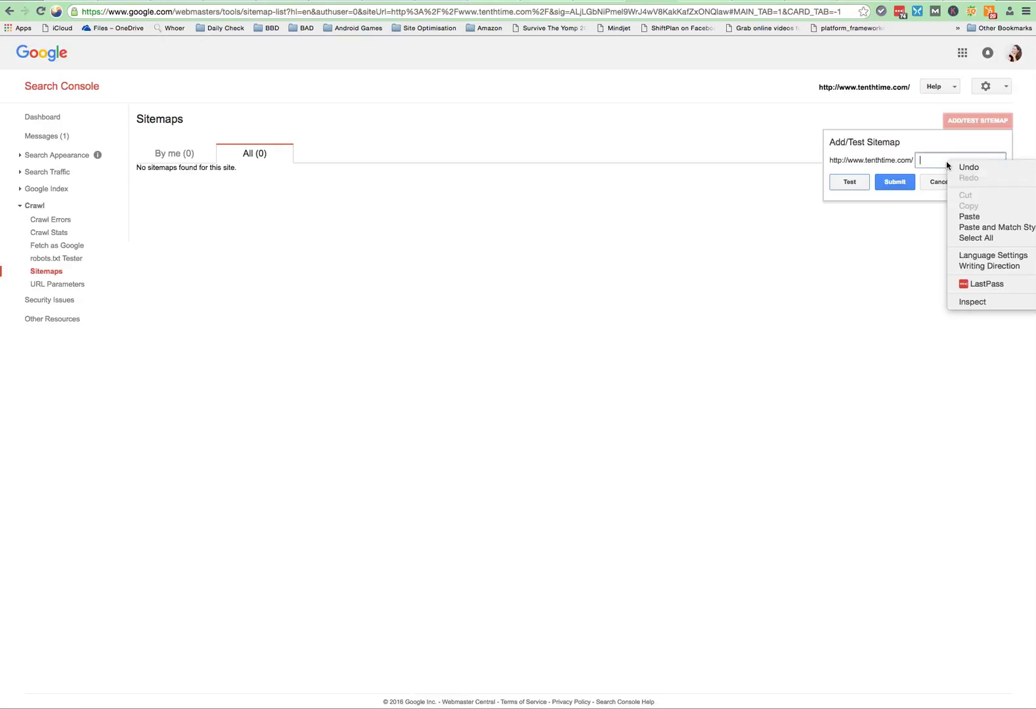
left_click(969, 217)
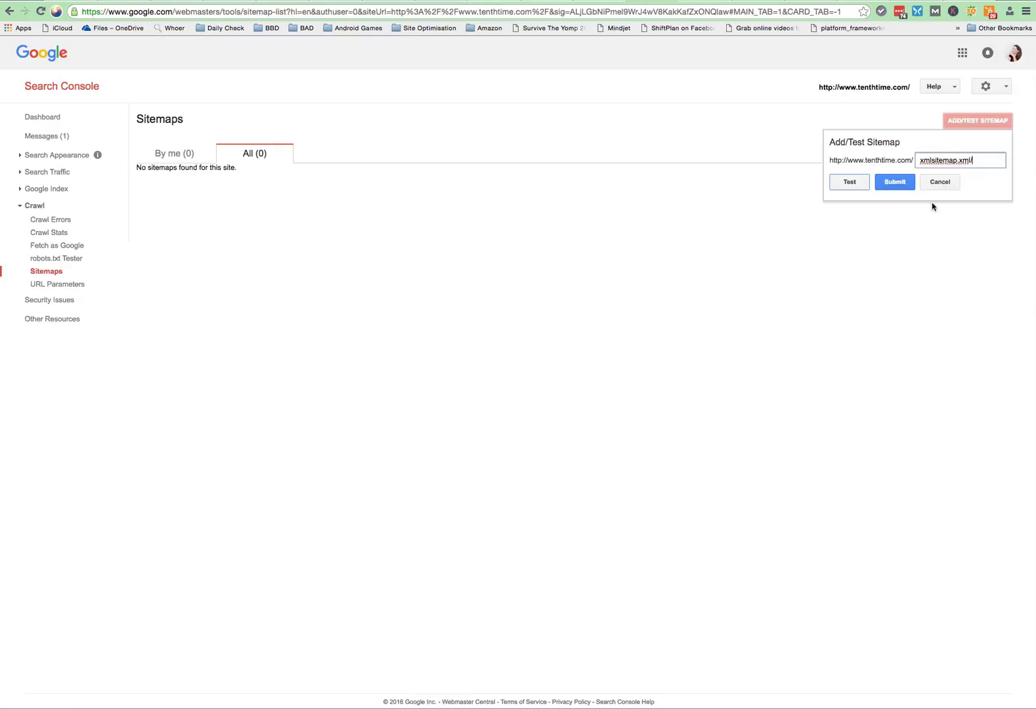
left_click(893, 188)
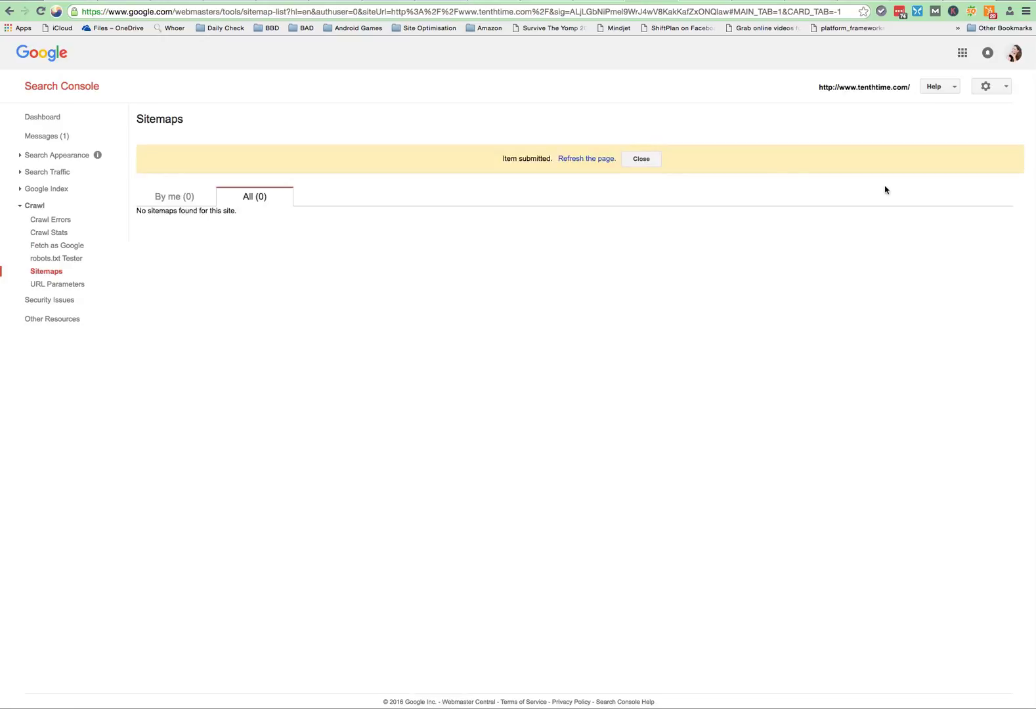
left_click(642, 159)
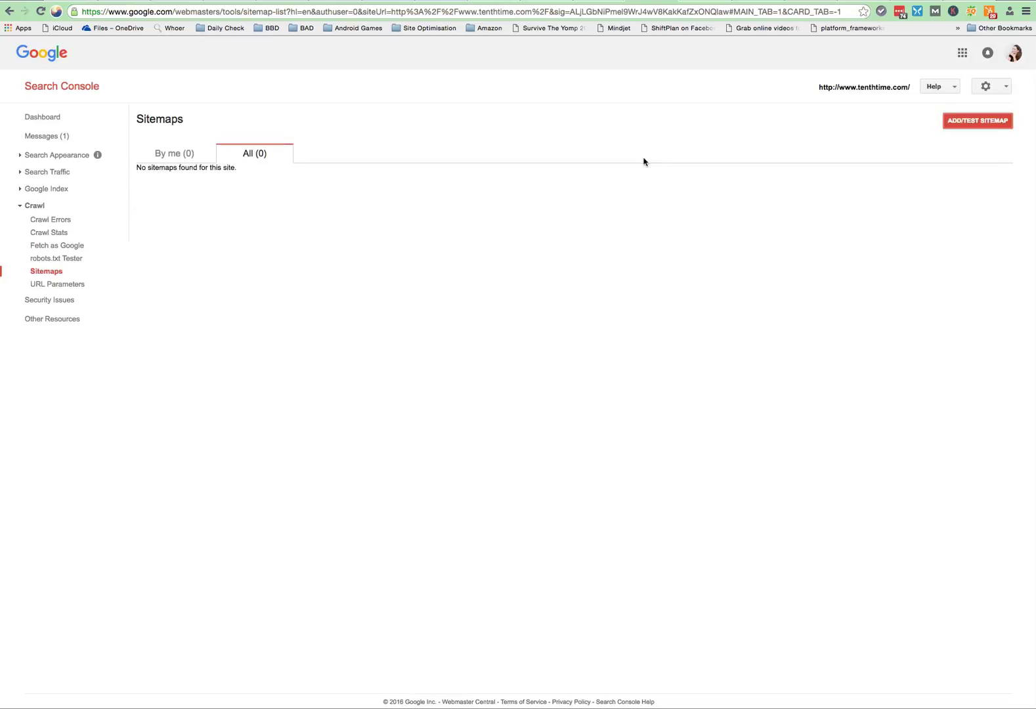
Step: Submit the xmlsitemap.xml/ sitemap once more and refresh the list of submitted sitemaps
left_click(973, 121)
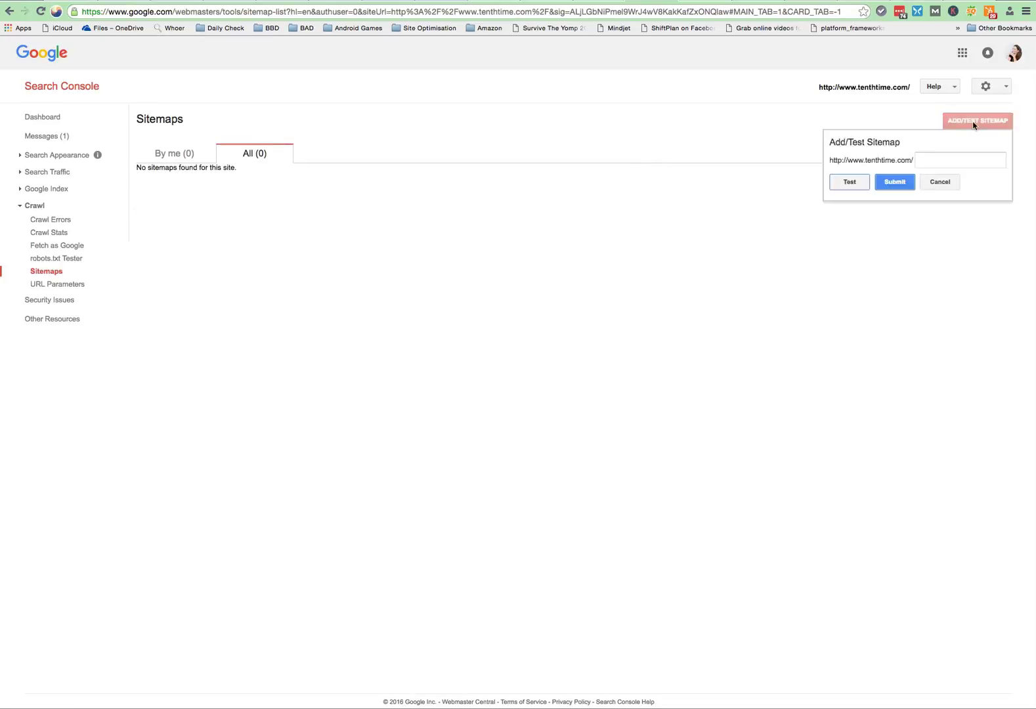
left_click(945, 156)
right_click(943, 156)
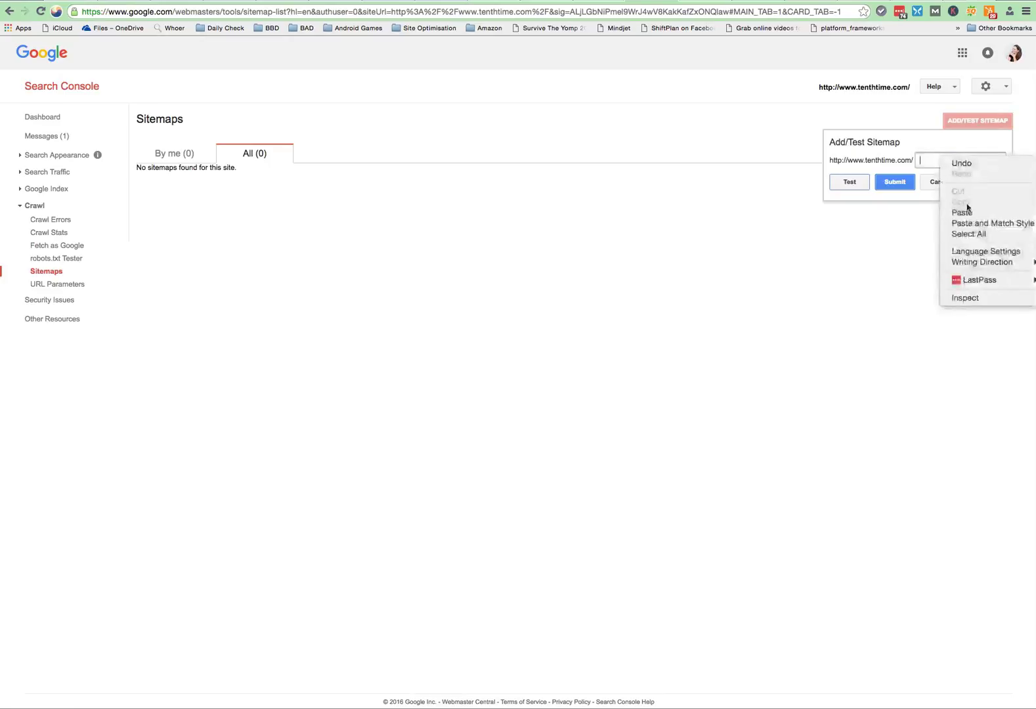
left_click(953, 210)
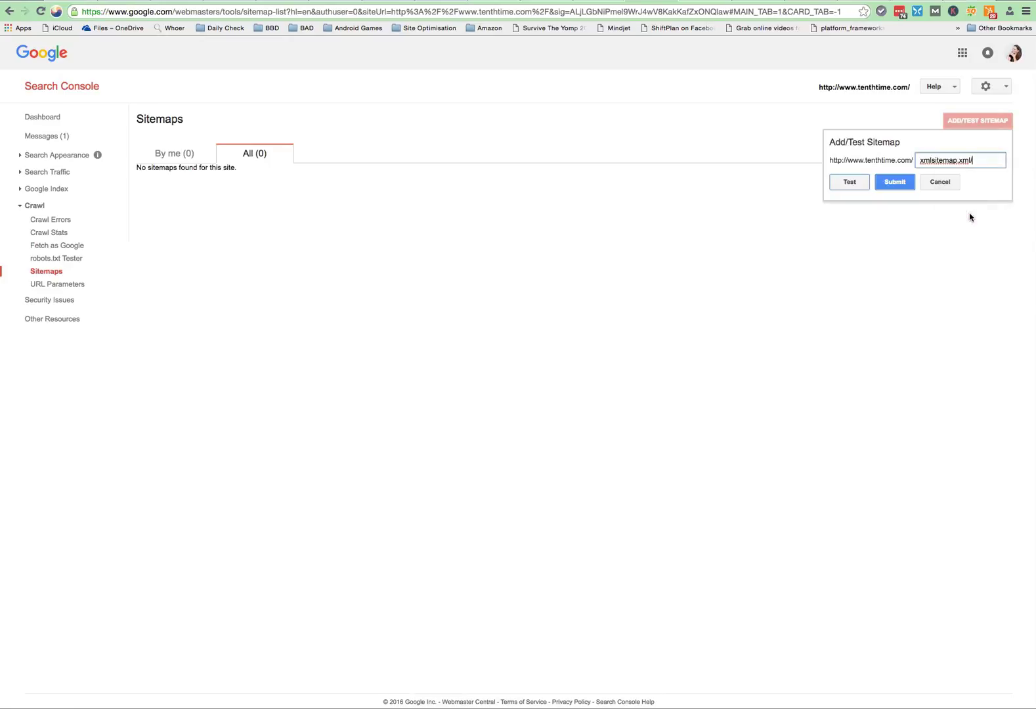
left_click(978, 185)
left_click(897, 186)
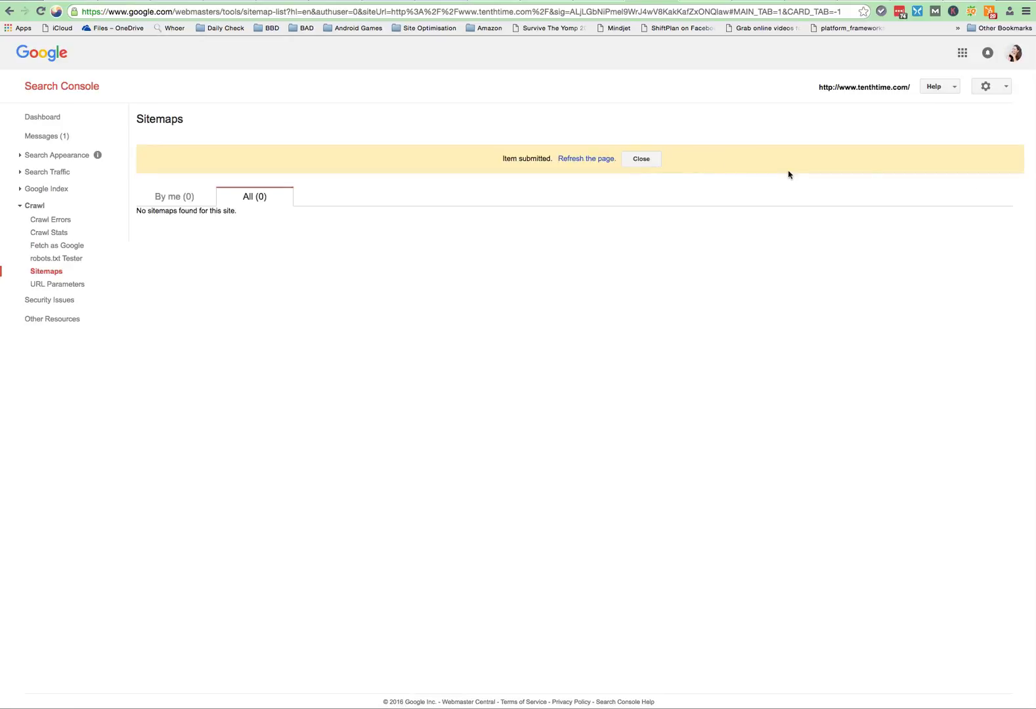
left_click(592, 159)
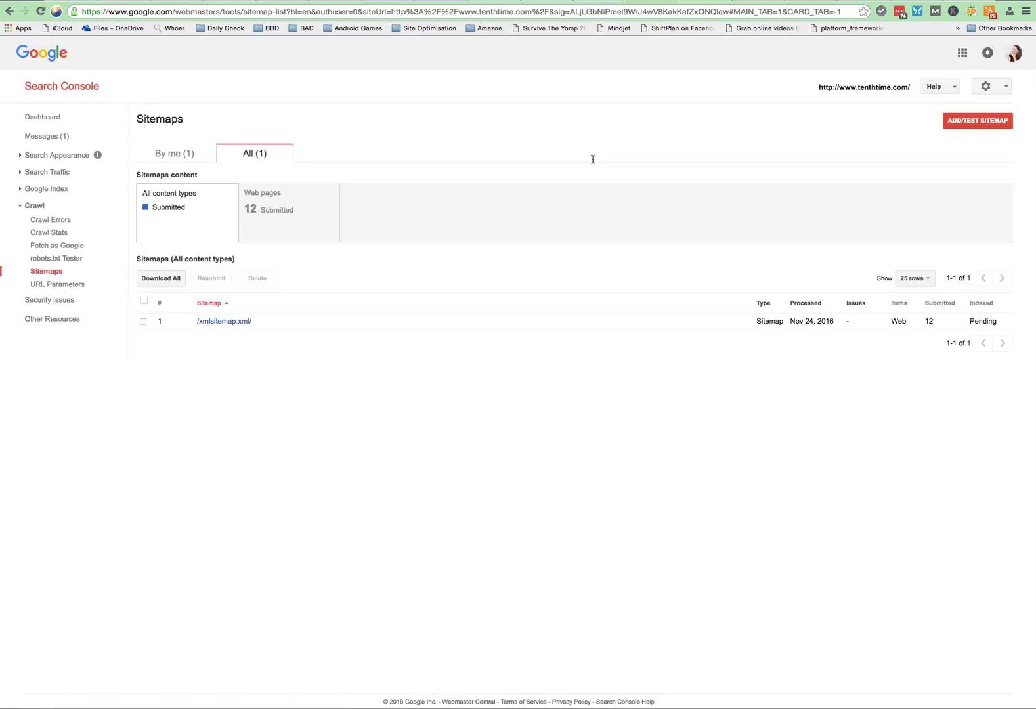
key("super+r")
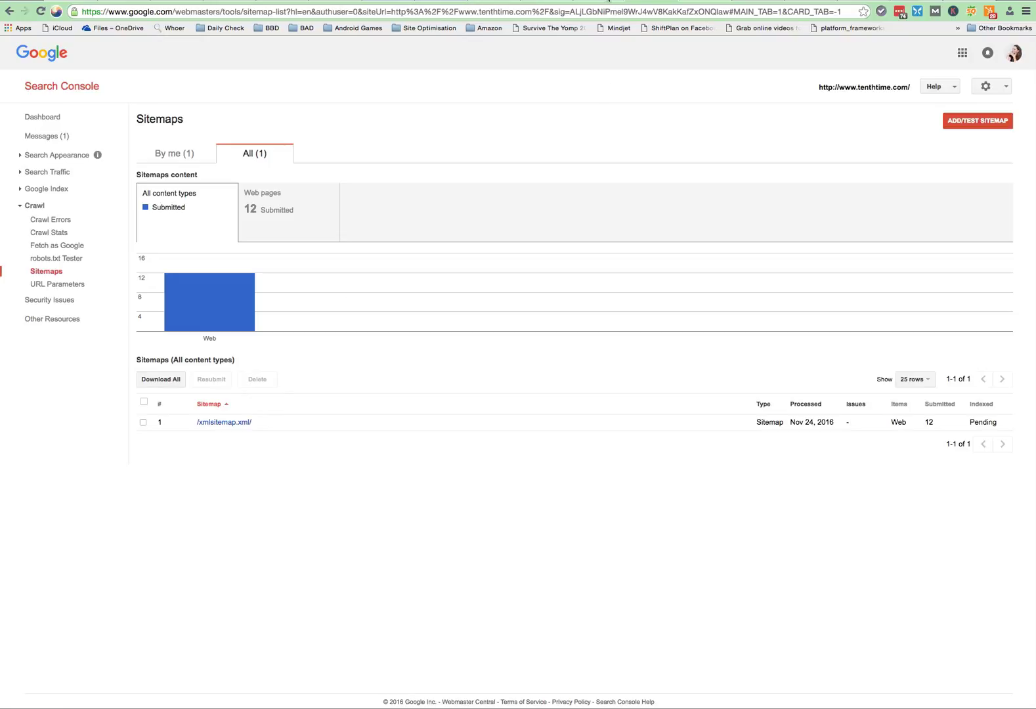
left_click(605, 0)
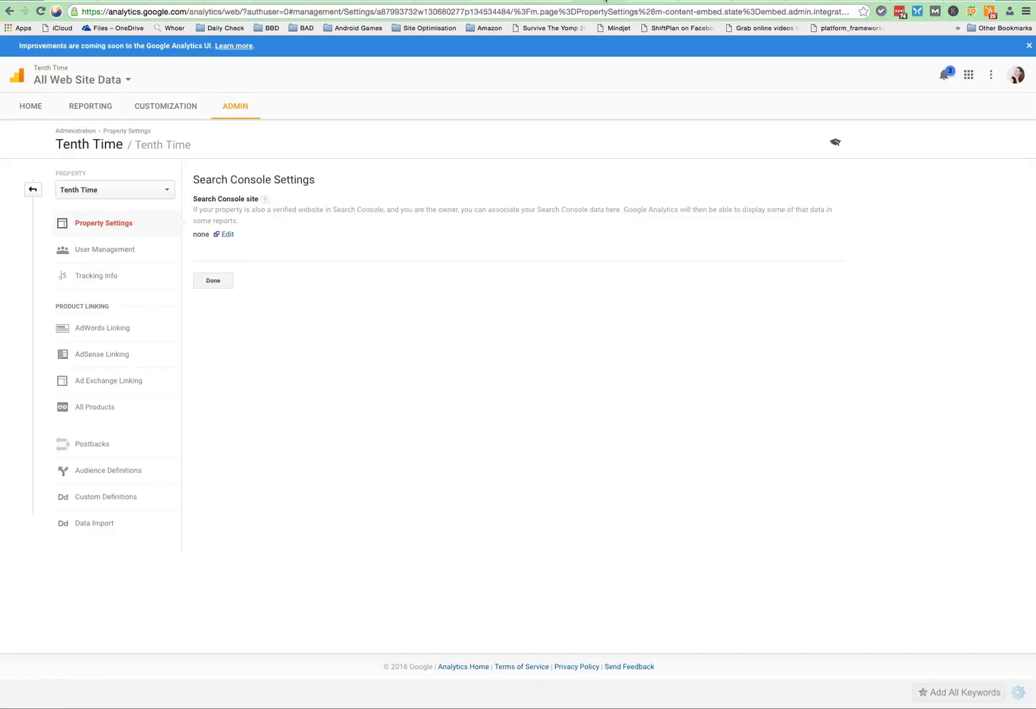
left_click(230, 237)
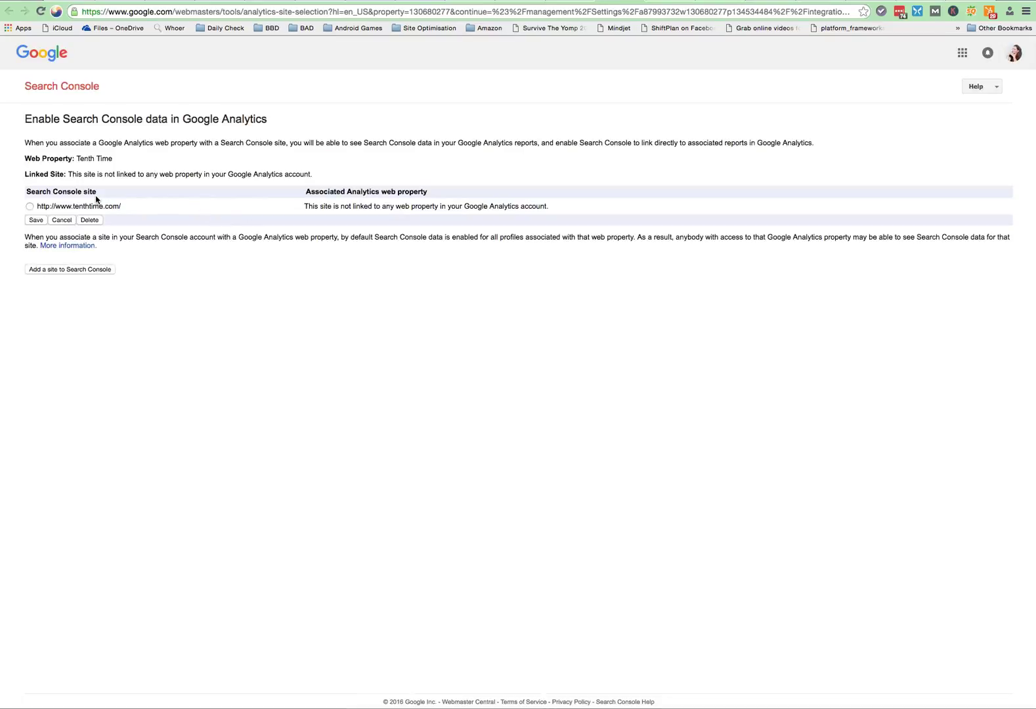
left_click(29, 207)
left_click(36, 221)
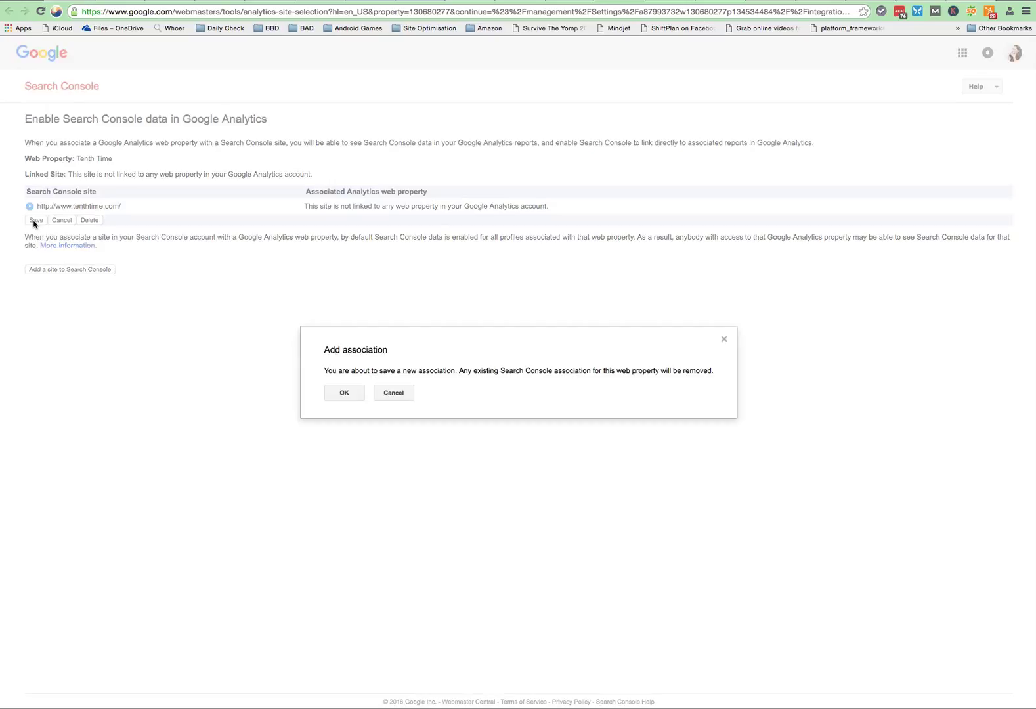
left_click(345, 393)
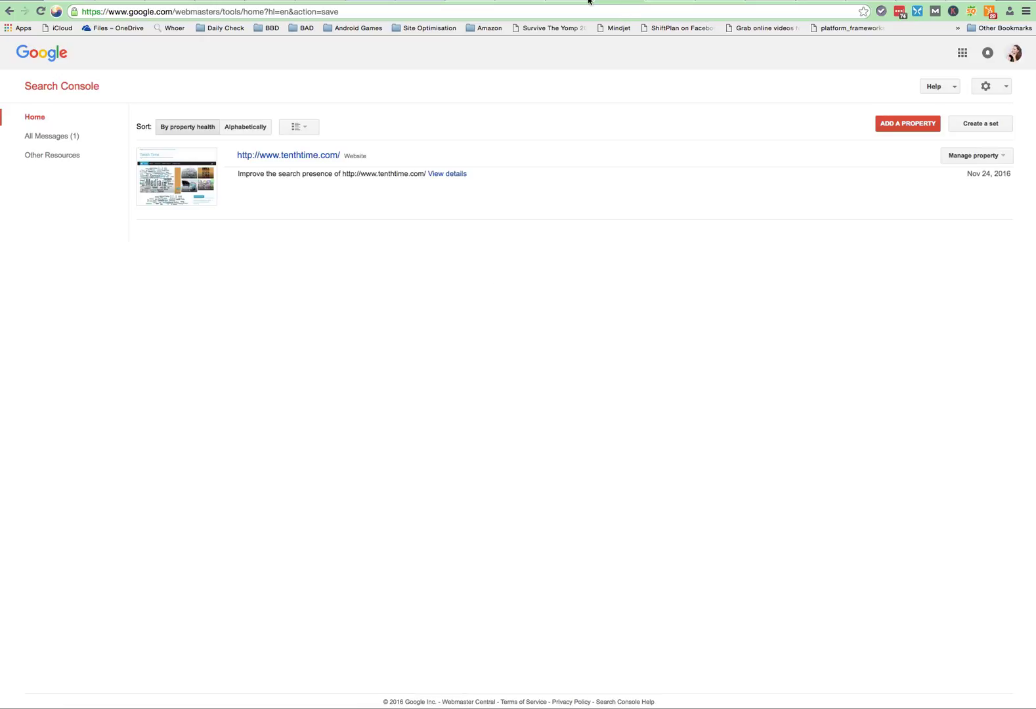
Step: Return to Google Analytics and open the Search Console Queries report among the acquisition reports
left_click(567, 2)
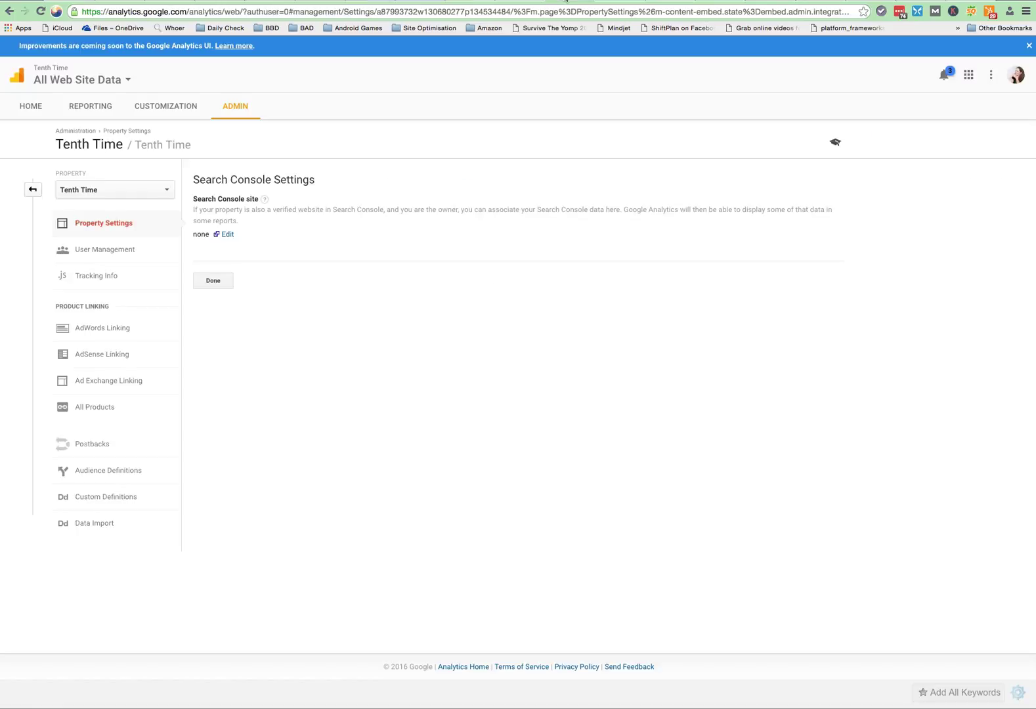
left_click(85, 109)
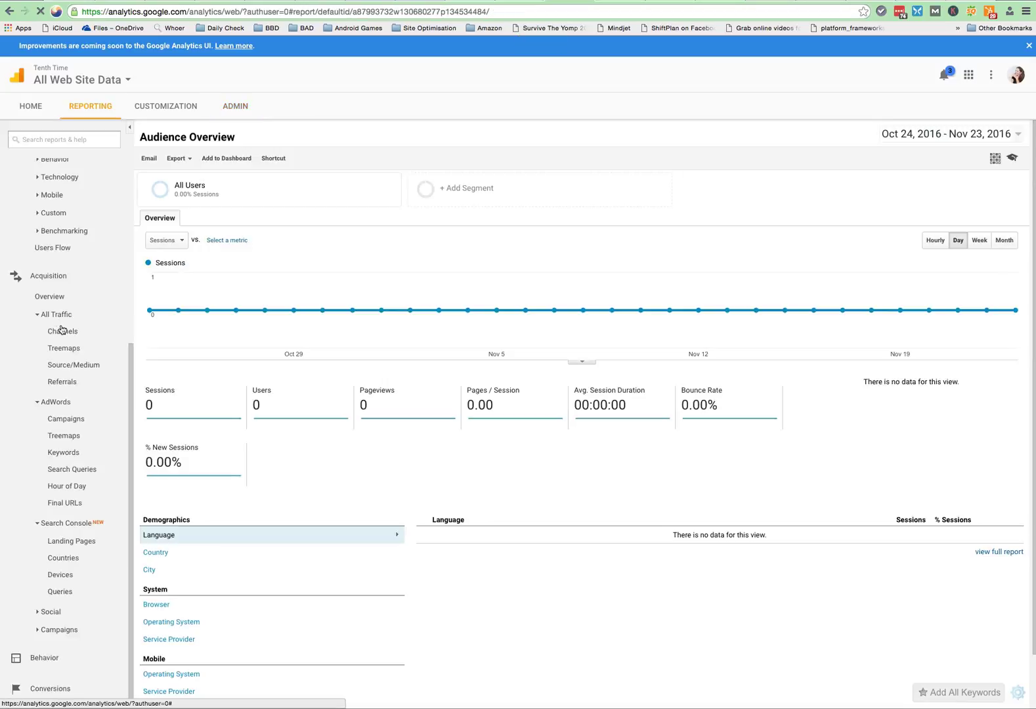
left_click(63, 331)
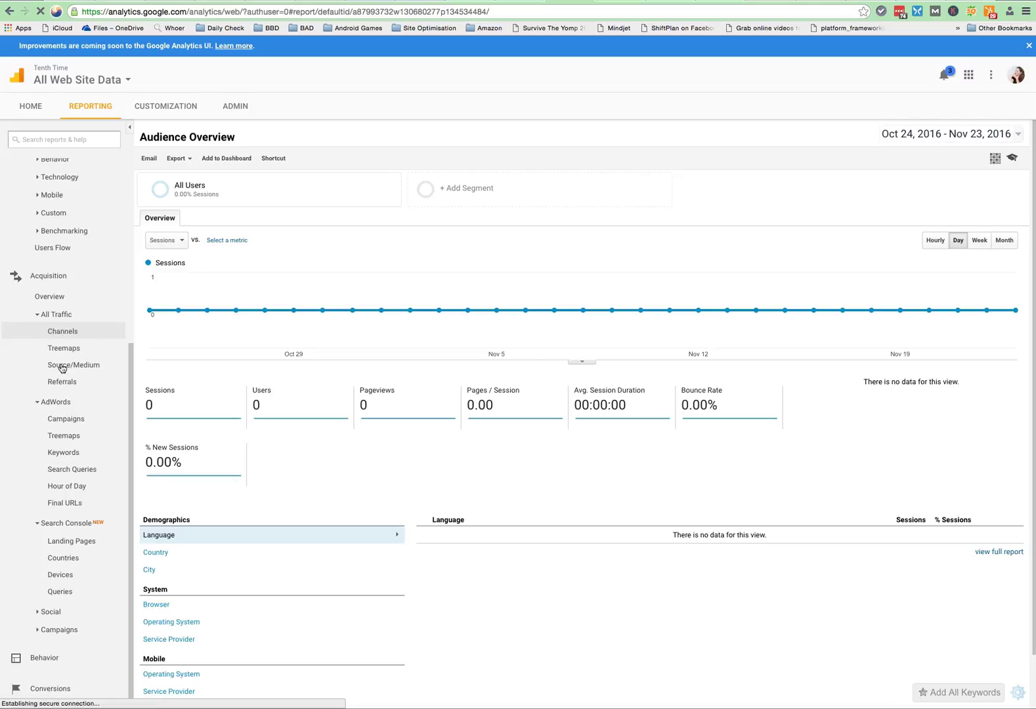
left_click(60, 592)
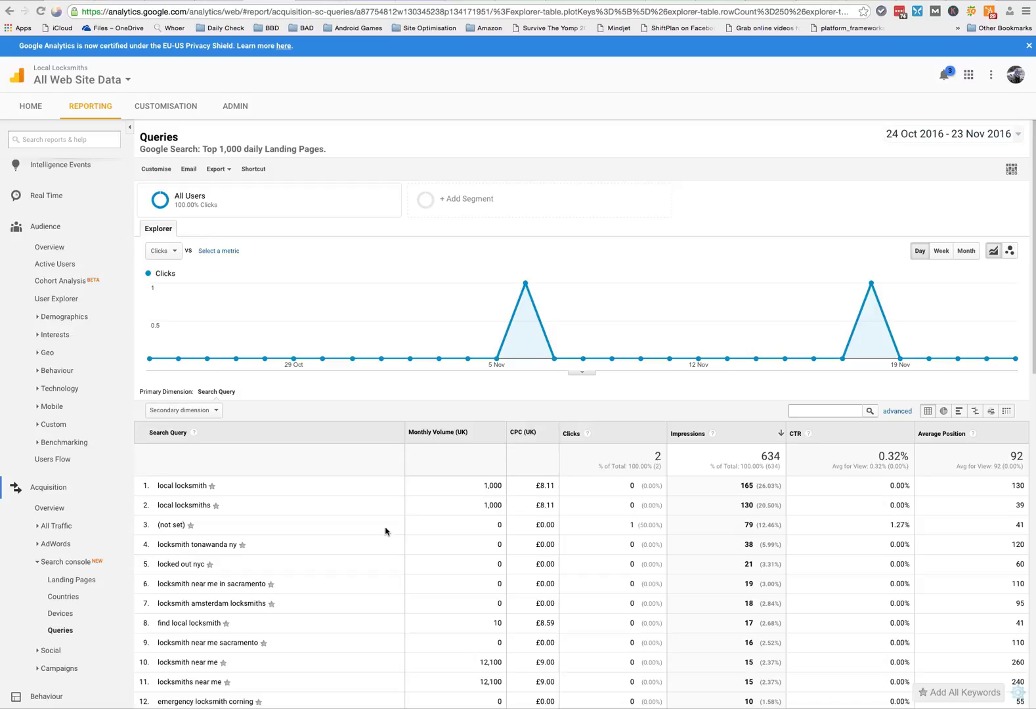
Step: Examine the Local Locksmiths Queries report for search terms, impressions and average positions, highlighting the query "locksmith tonawanda ny"
scroll(386, 532, "down", 2)
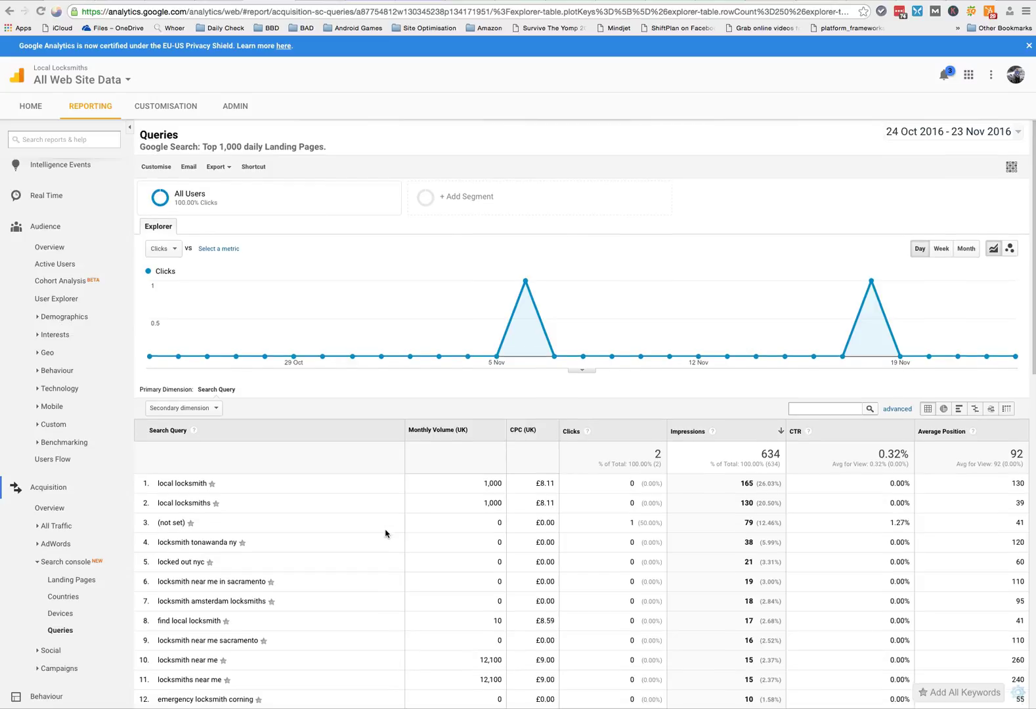
scroll(386, 534, "down", 2)
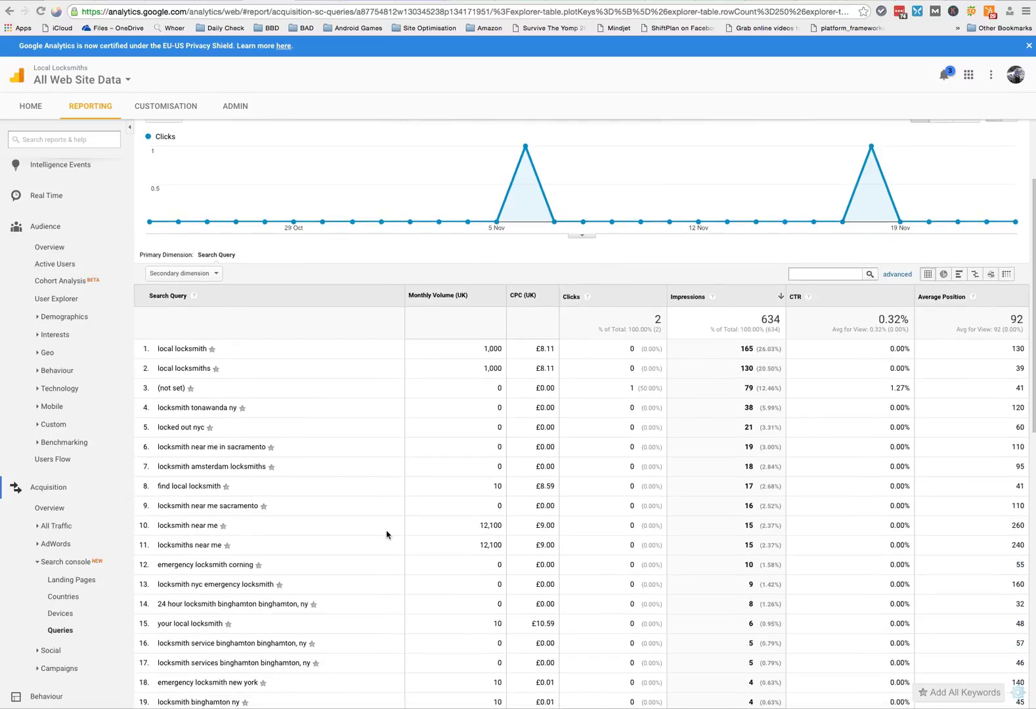
scroll(387, 536, "down", 1)
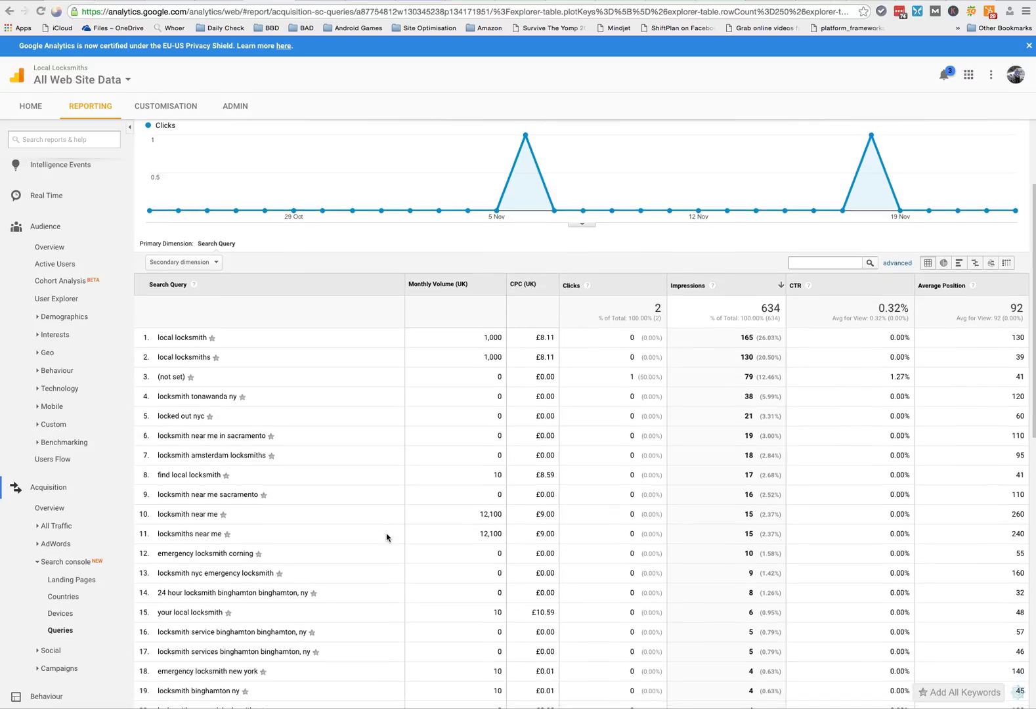
scroll(387, 537, "down", 3)
scroll(387, 537, "up", 6)
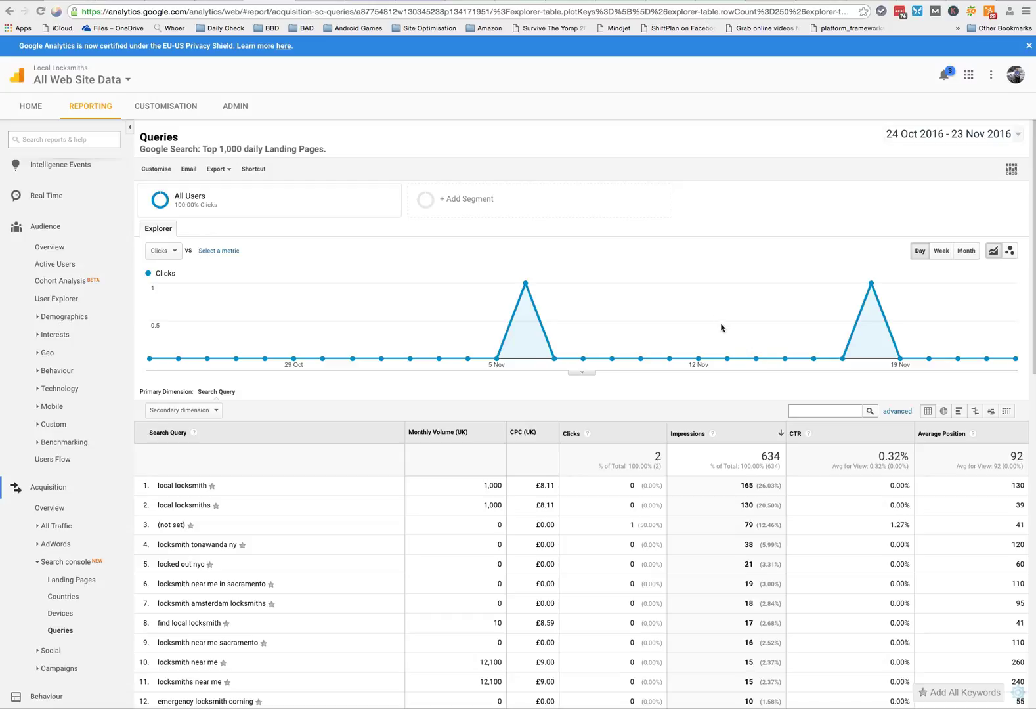
scroll(721, 328, "down", 1)
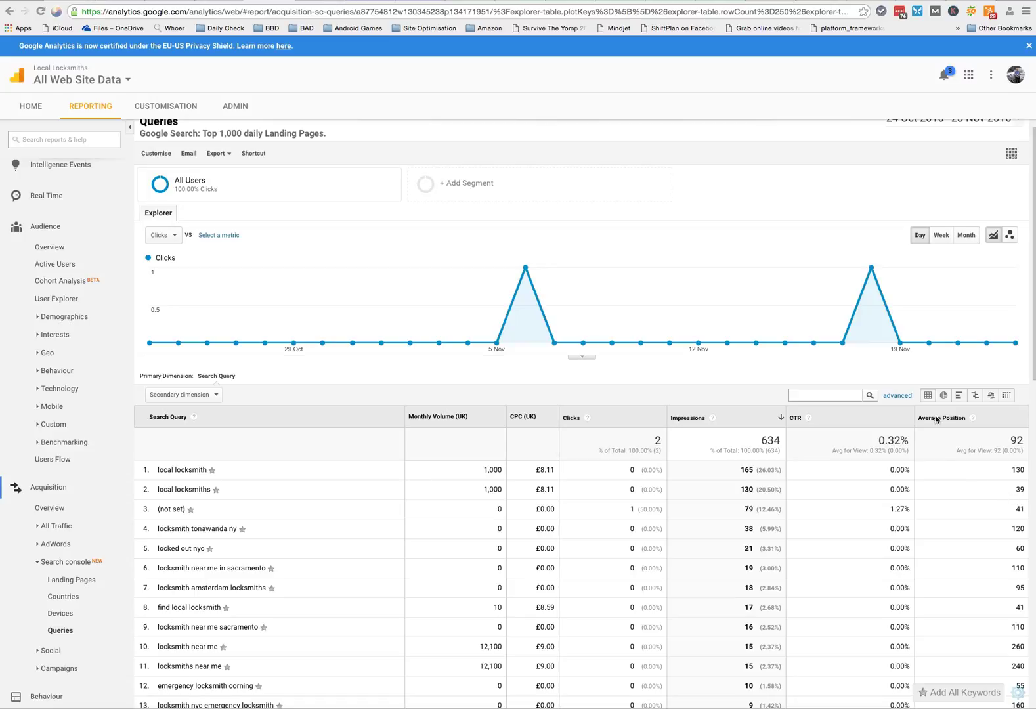
scroll(724, 438, "up", 1)
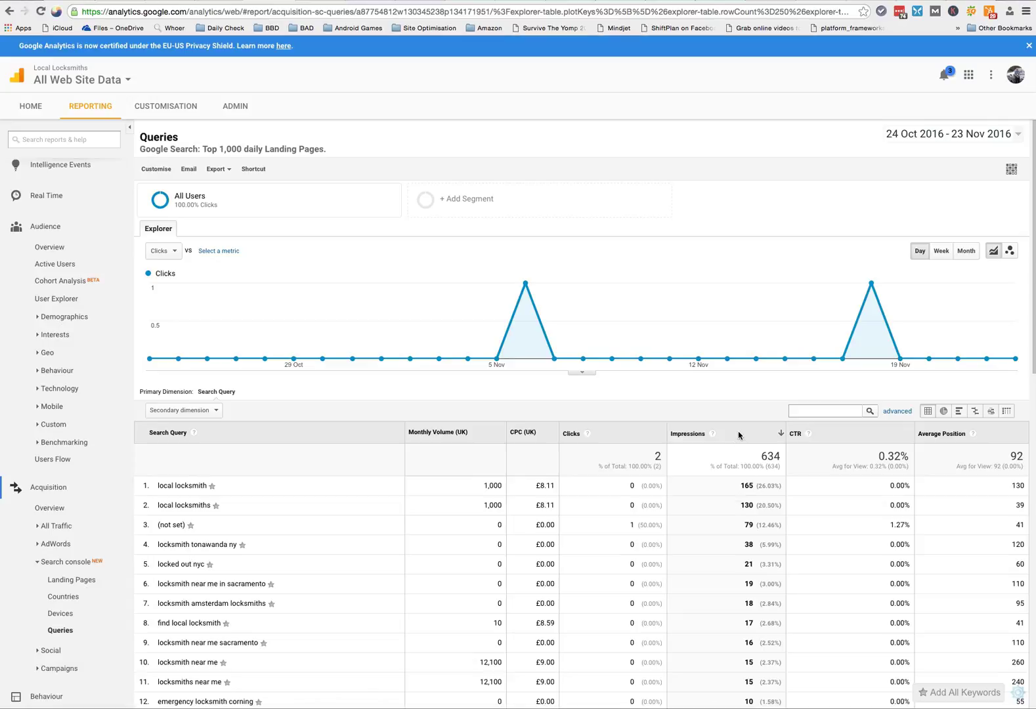
scroll(738, 459, "down", 3)
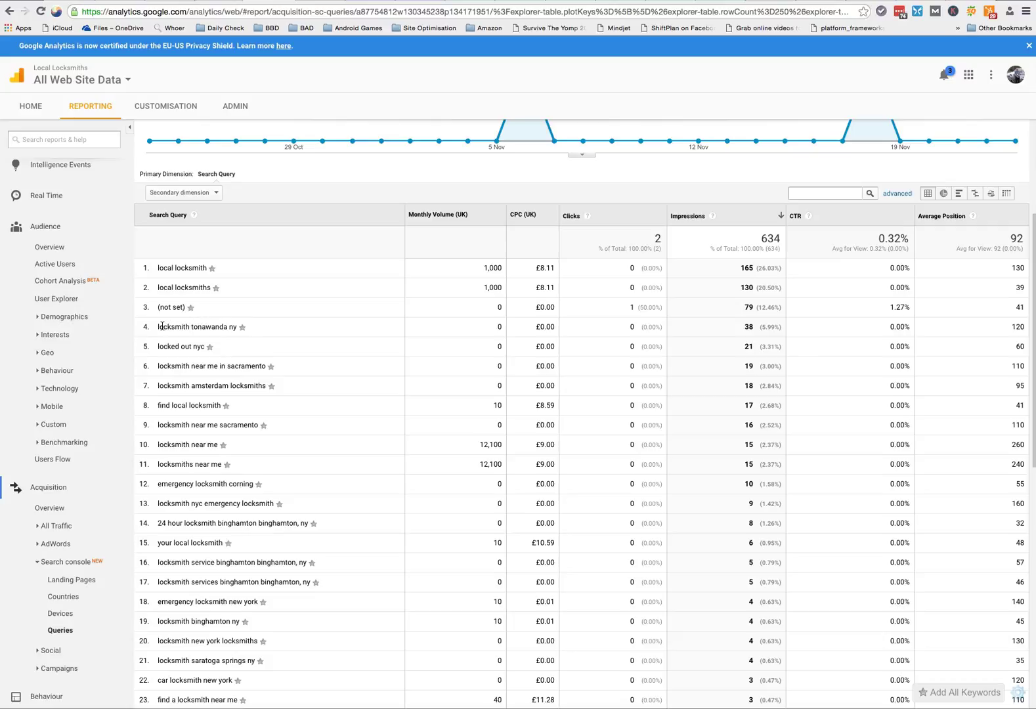
left_click_drag(157, 326, 236, 328)
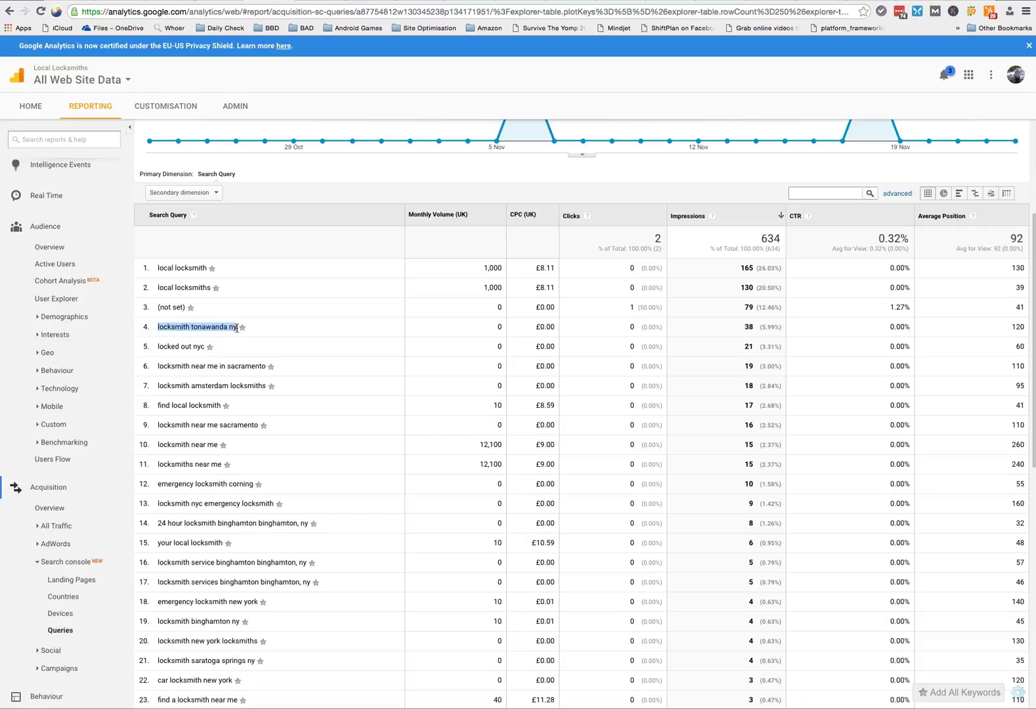
Step: Examine the impressions and average position of the query "locksmith tonawanda ny" in the Queries report, highlighting "tonawanda" and the position value
double_click(201, 327)
scroll(748, 332, "up", 1)
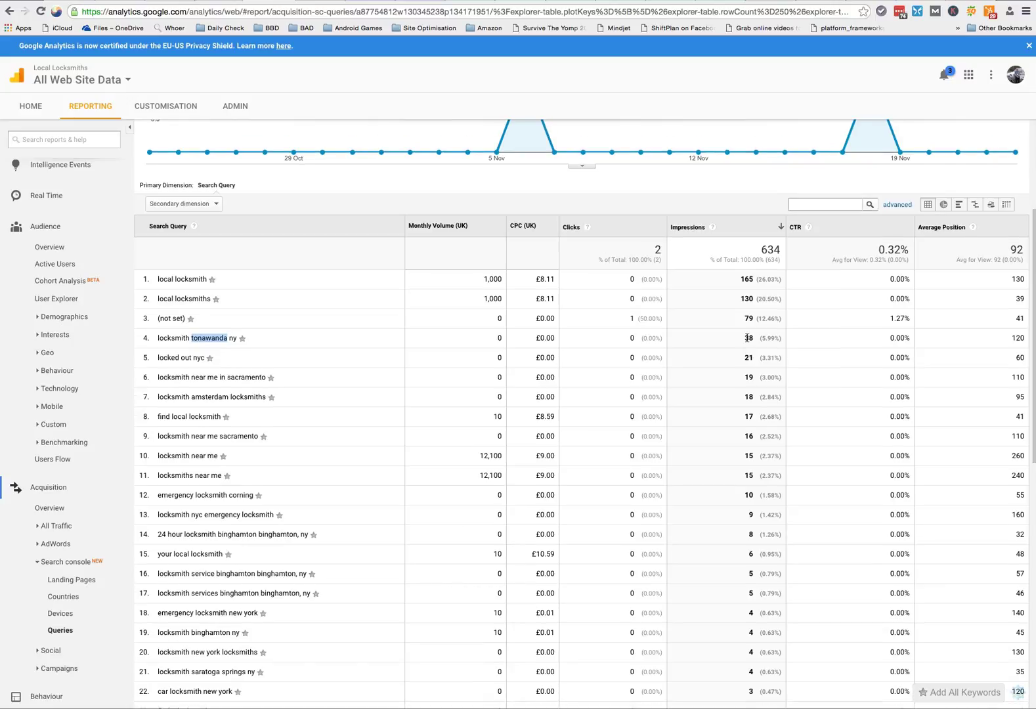
triple_click(206, 339)
double_click(208, 339)
scroll(738, 445, "down", 1)
scroll(738, 446, "down", 3)
scroll(738, 445, "up", 8)
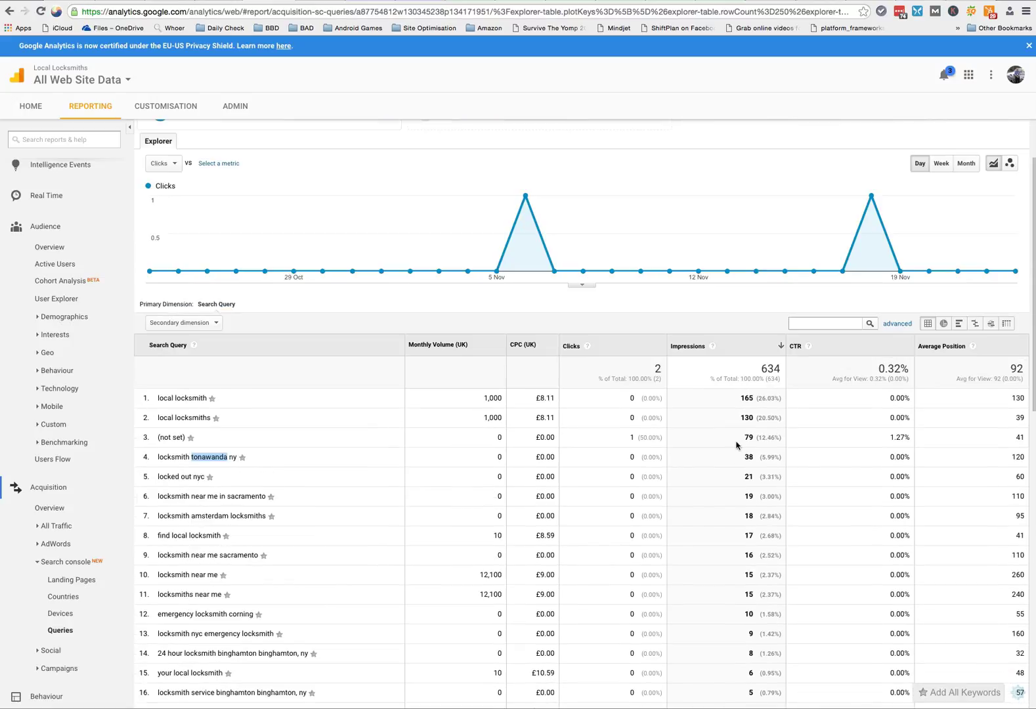
scroll(729, 447, "down", 1)
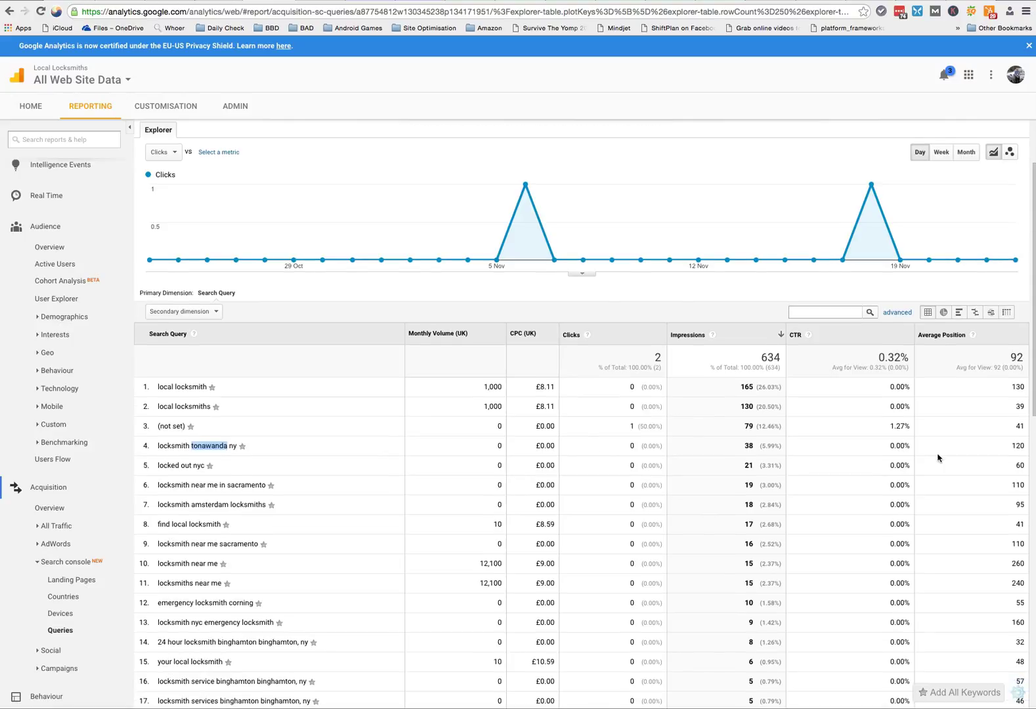
double_click(1015, 447)
scroll(950, 464, "down", 1)
scroll(950, 465, "down", 1)
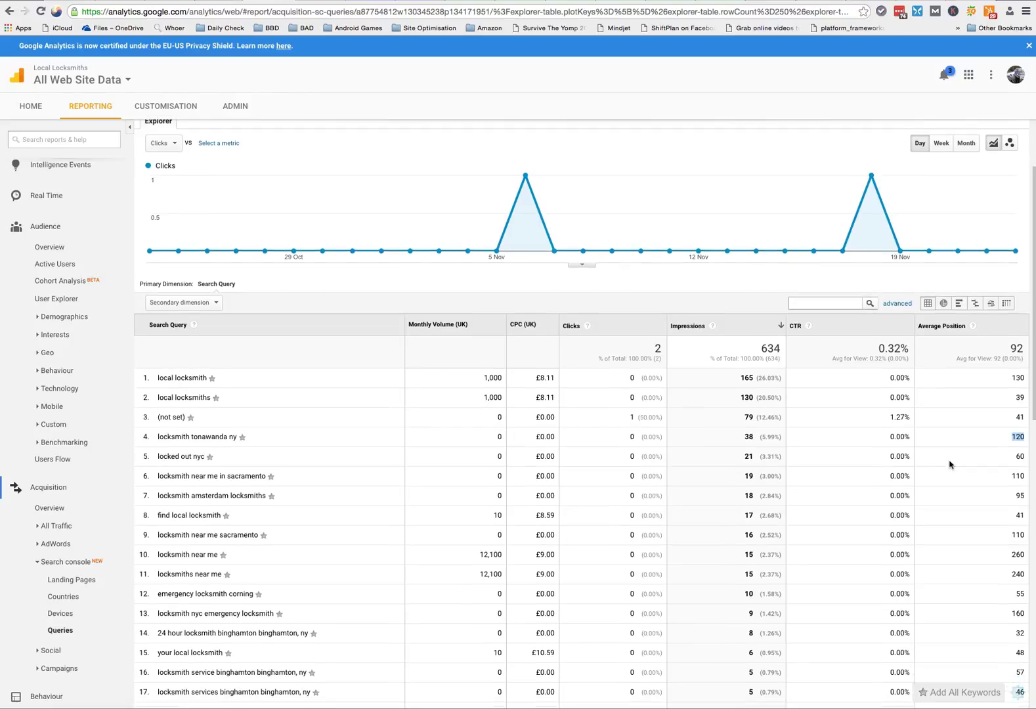
scroll(950, 464, "down", 3)
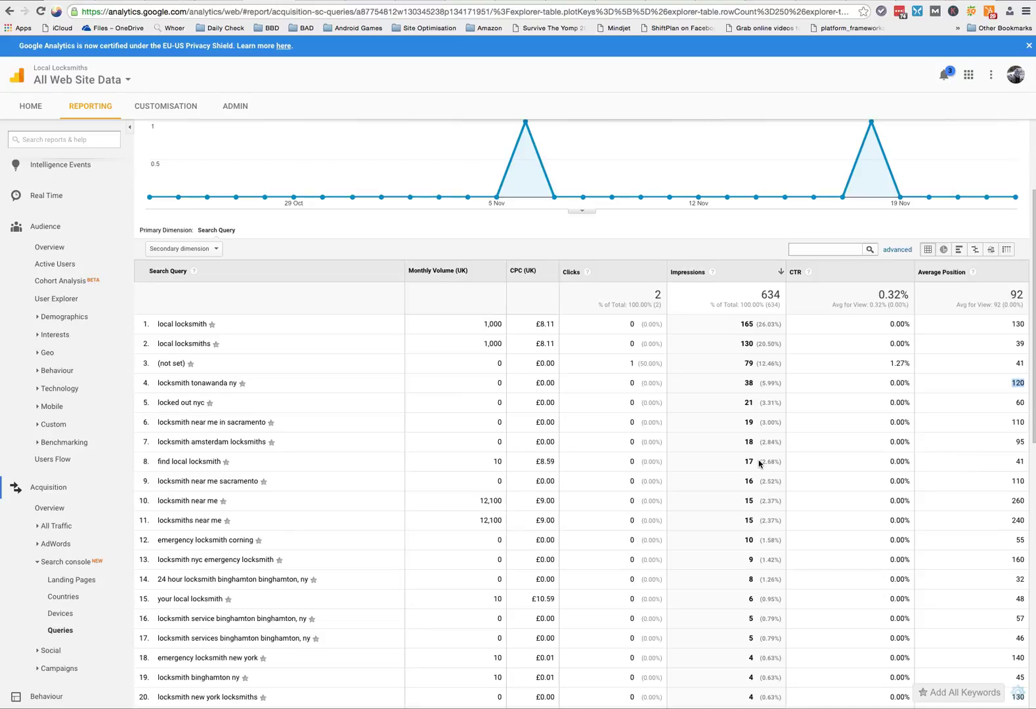
Step: Highlight the query "find local locksmith" and look through the lower-ranked search queries in the report
double_click(179, 461)
triple_click(179, 461)
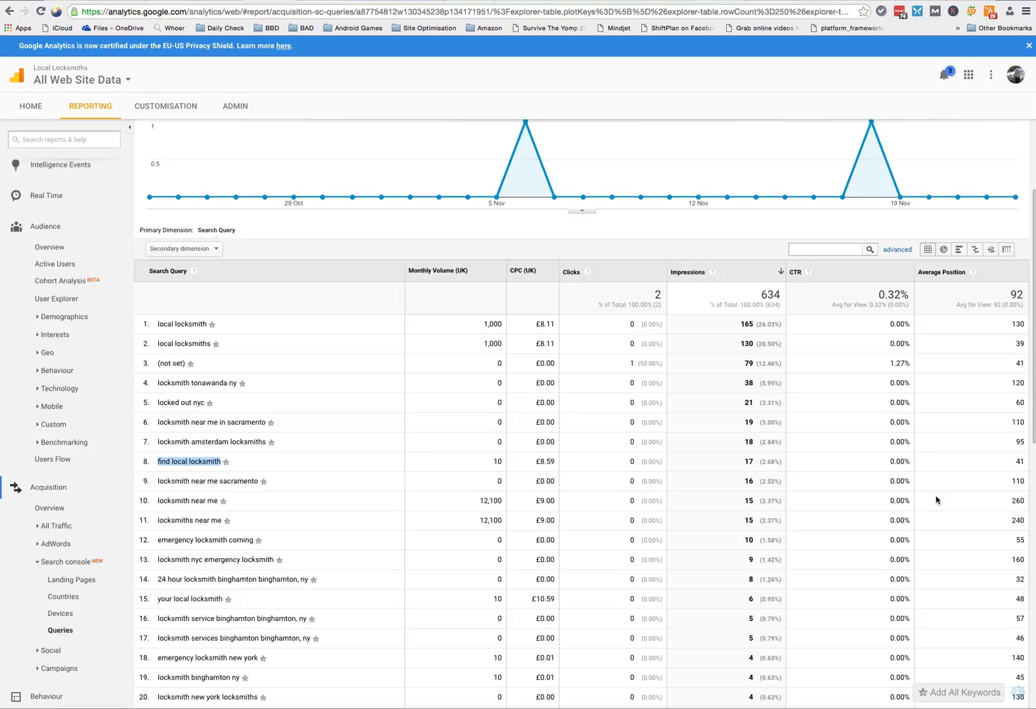
scroll(936, 500, "down", 2)
scroll(937, 500, "down", 3)
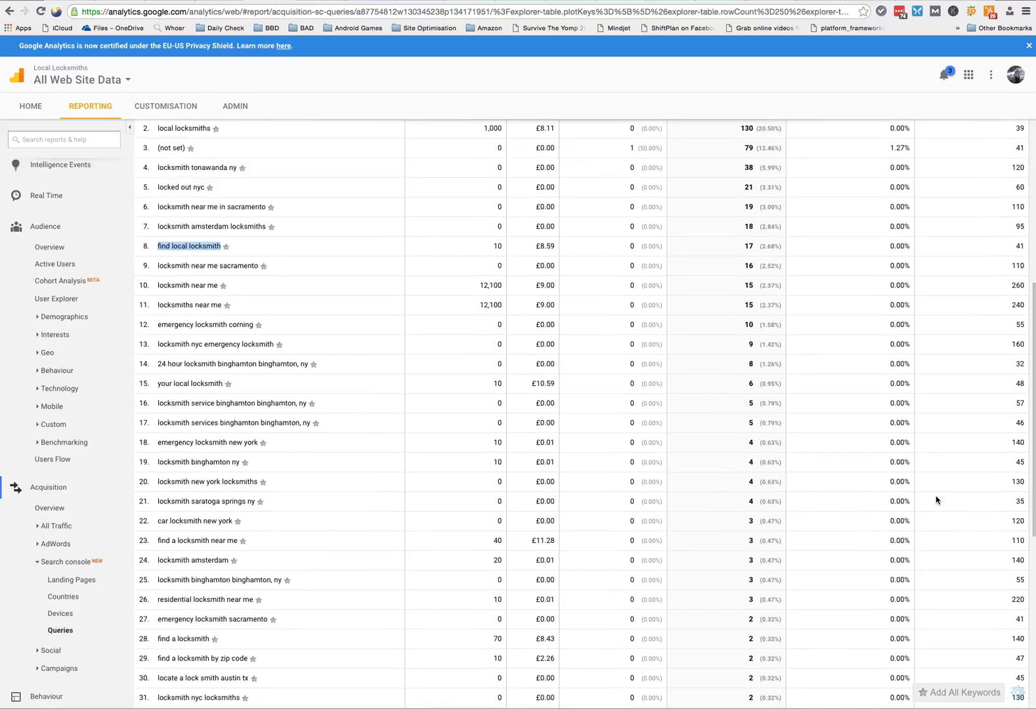
scroll(937, 500, "up", 3)
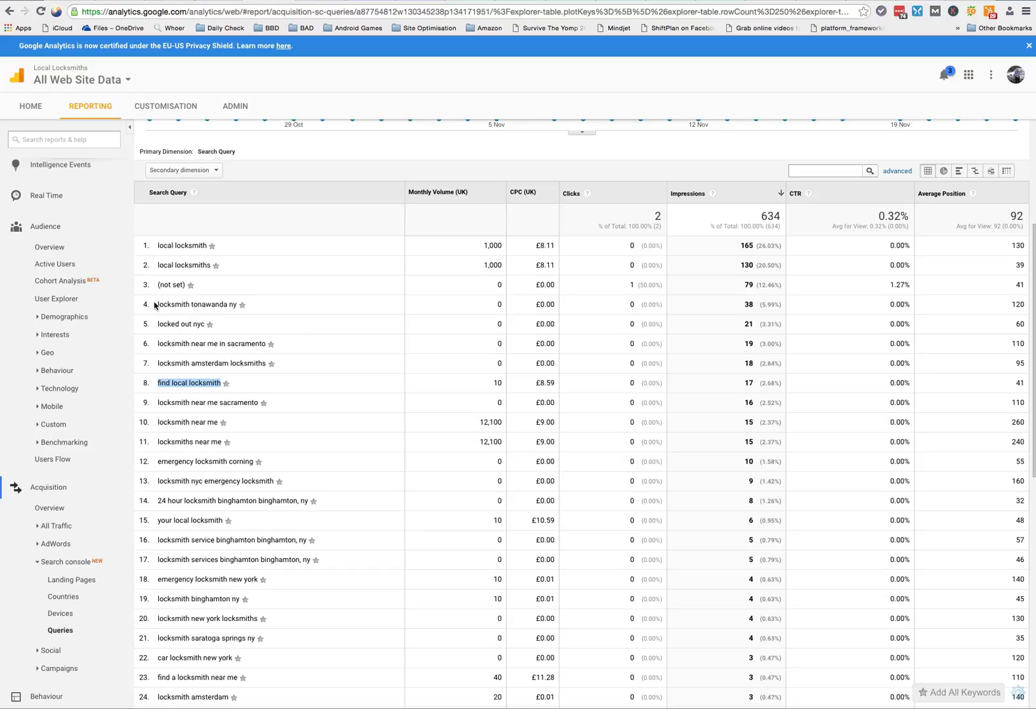
Step: Copy the search query "locksmith tonawanda ny" from the Queries report
left_click_drag(158, 305, 235, 305)
right_click(235, 306)
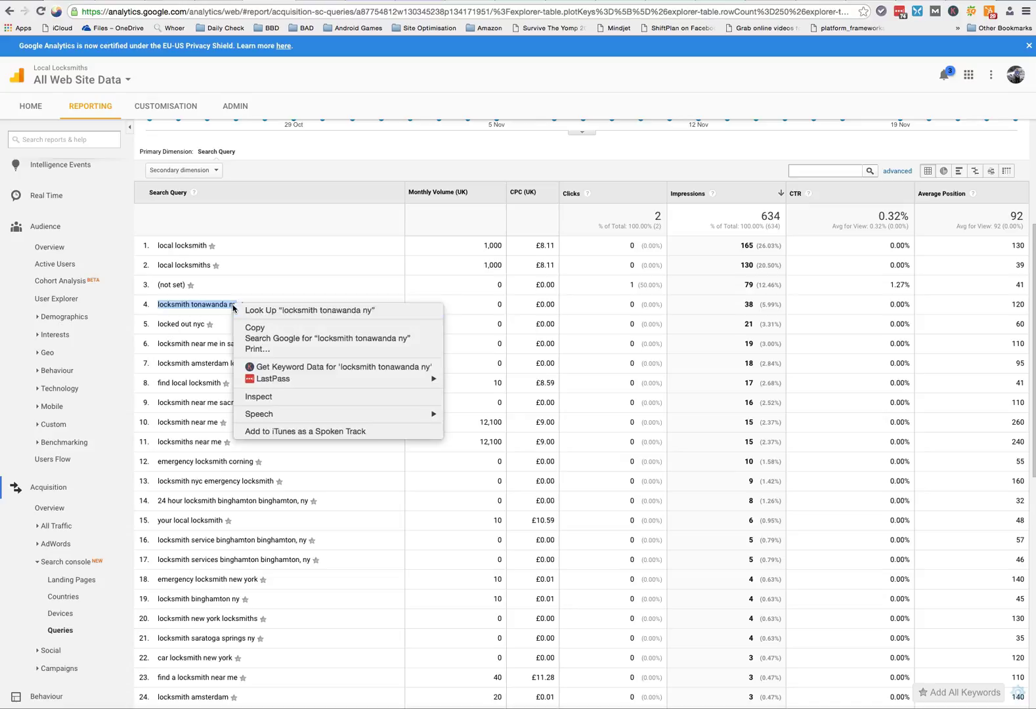
left_click(257, 328)
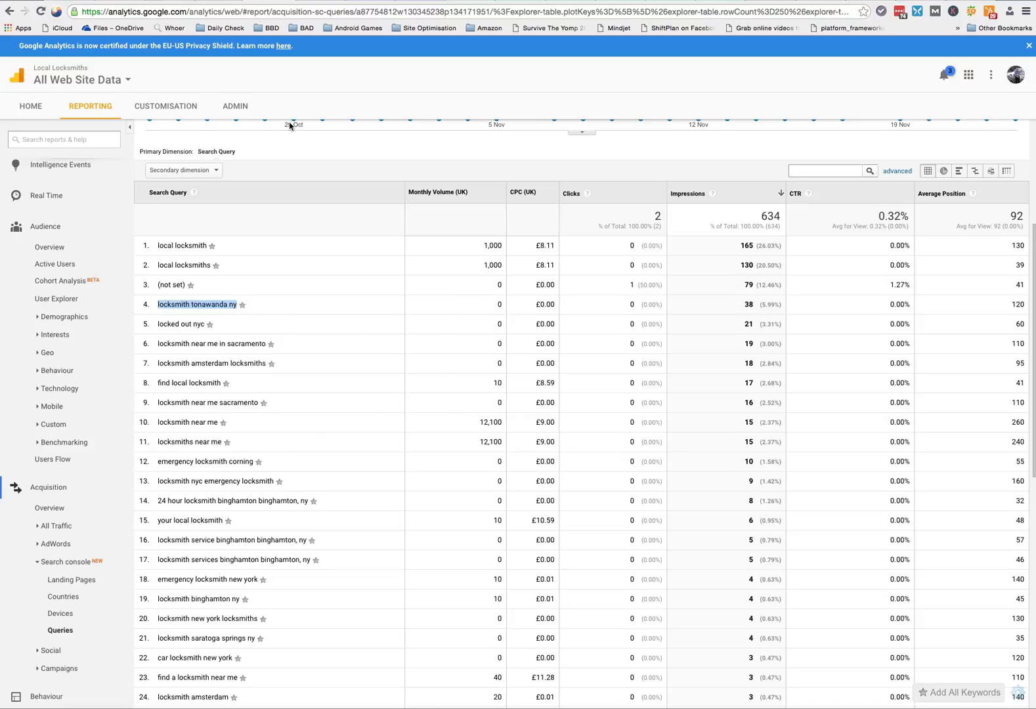
Step: Switch to the Google AdWords Keyword Planner and replace the United Kingdom location target with United States, saving the change
left_click(128, 1)
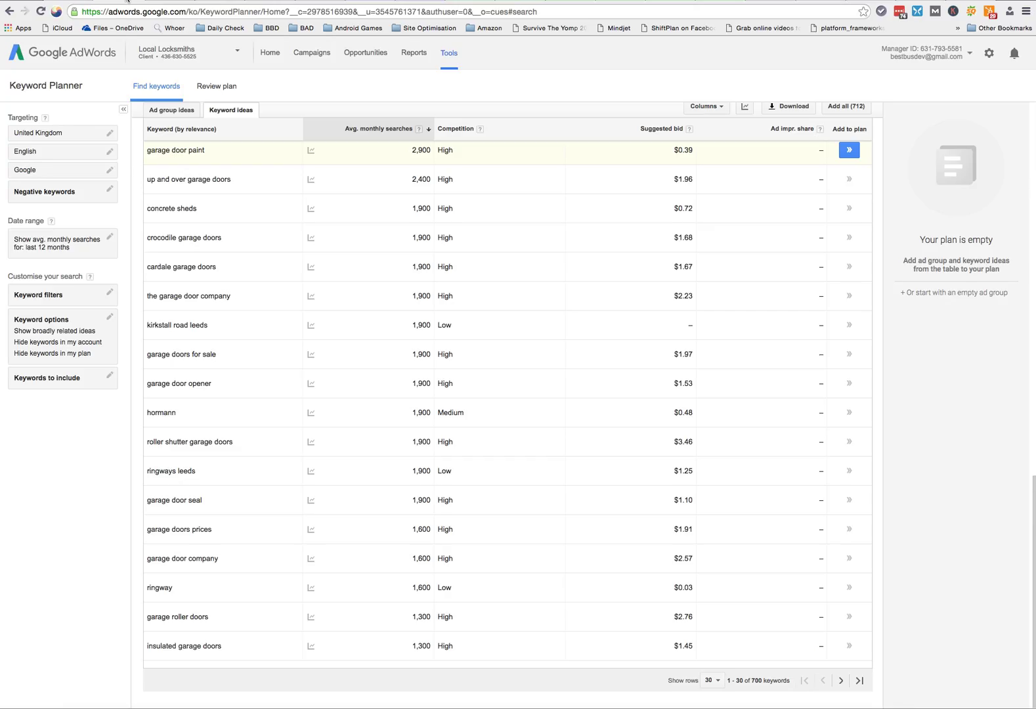
scroll(243, 264, "up", 5)
scroll(241, 264, "up", 10)
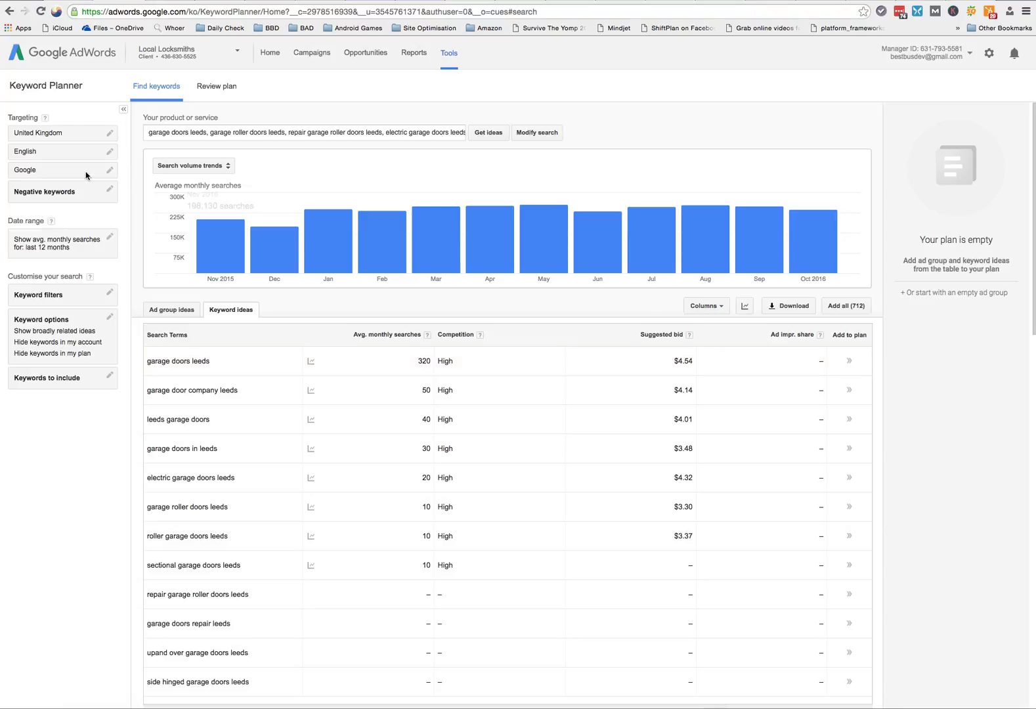
left_click(69, 136)
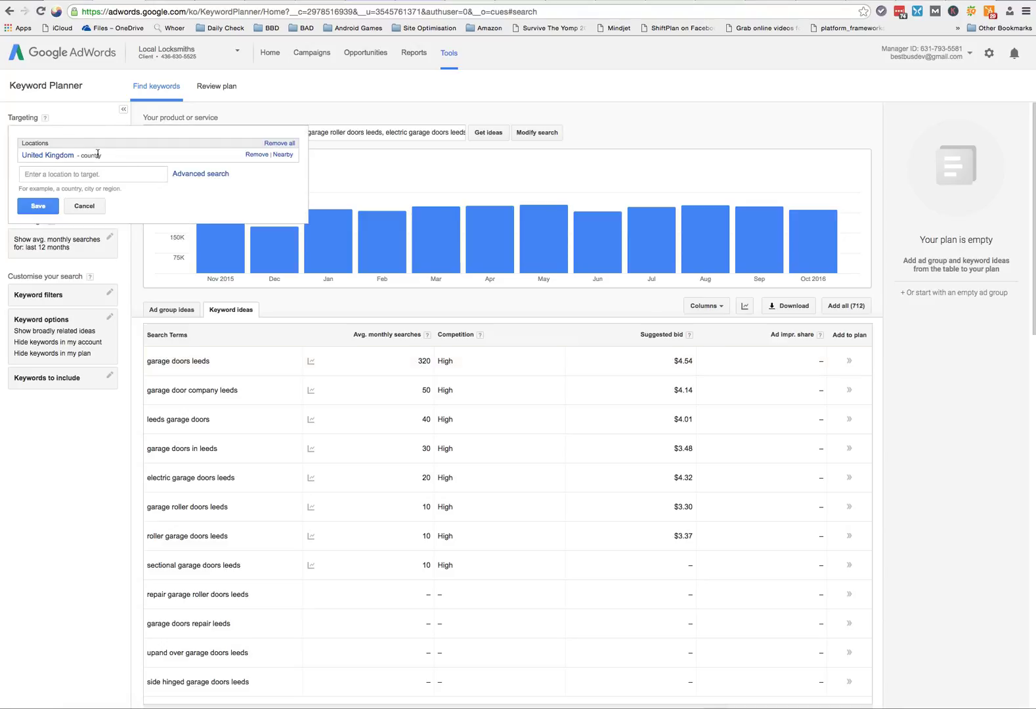
left_click(255, 155)
left_click(109, 170)
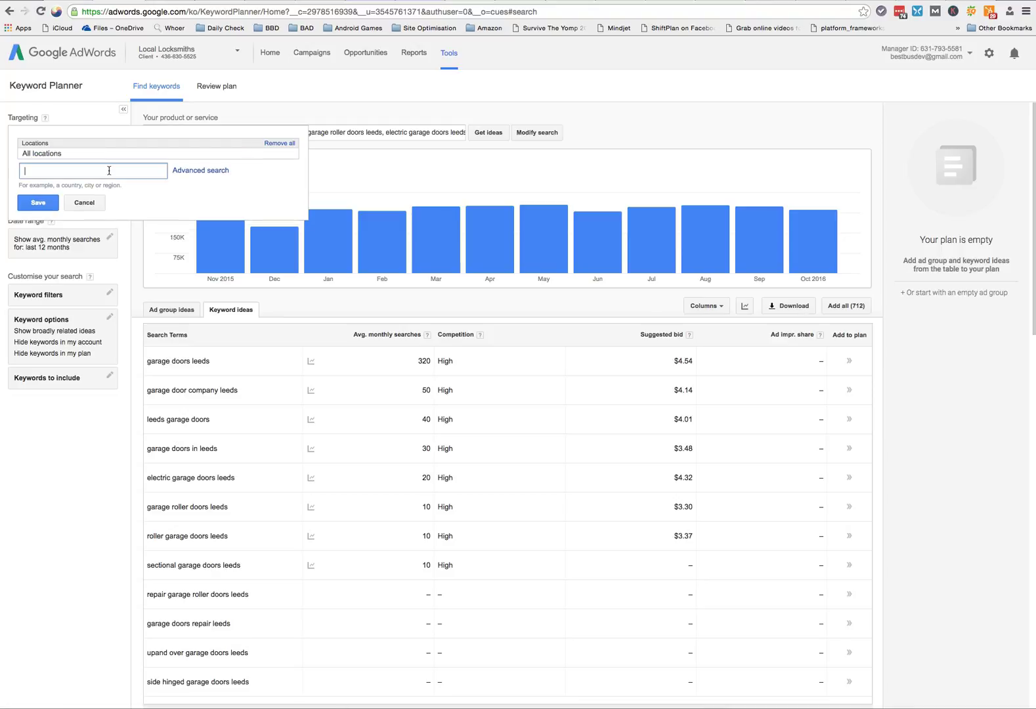
type("united staes")
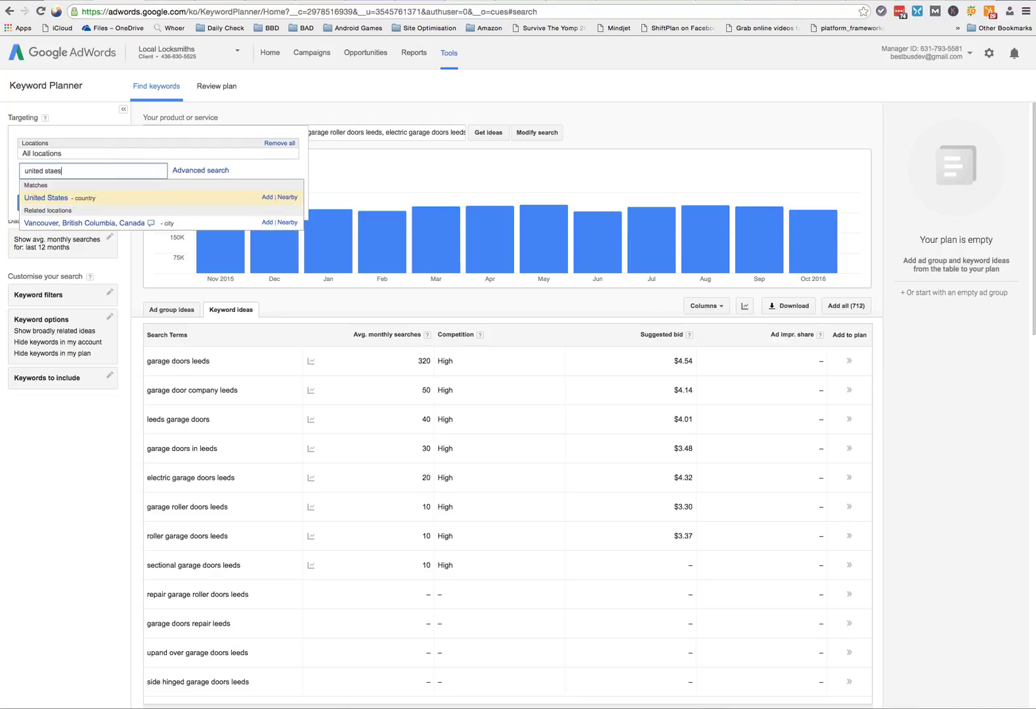
key("BackSpace")
key("BackSpace")
type("ates")
key("Return")
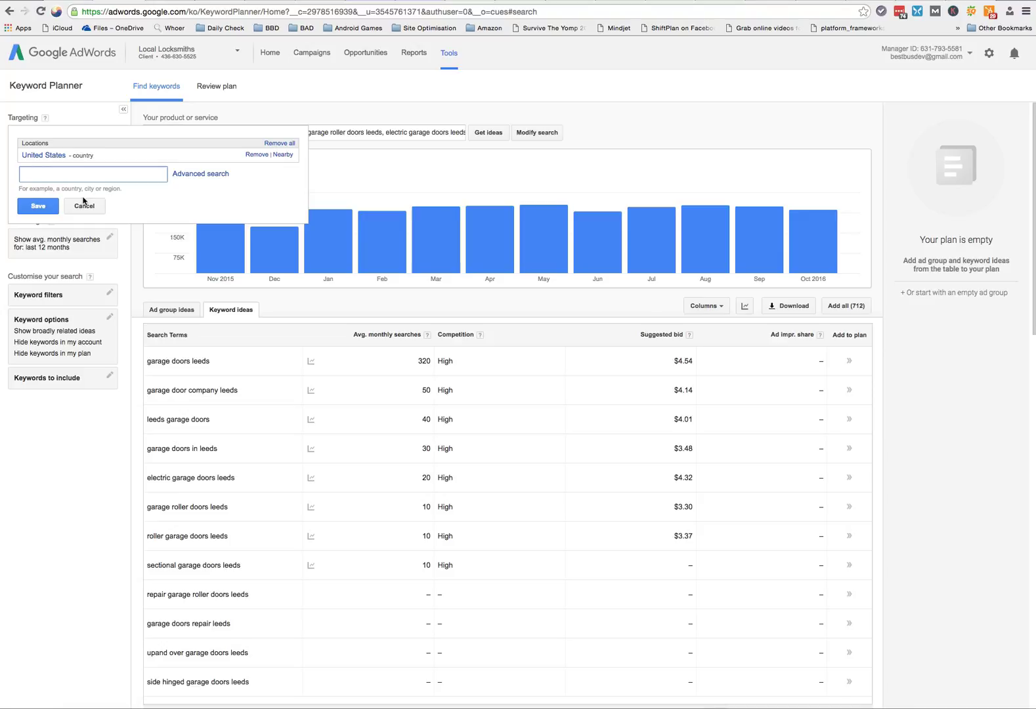
left_click(39, 208)
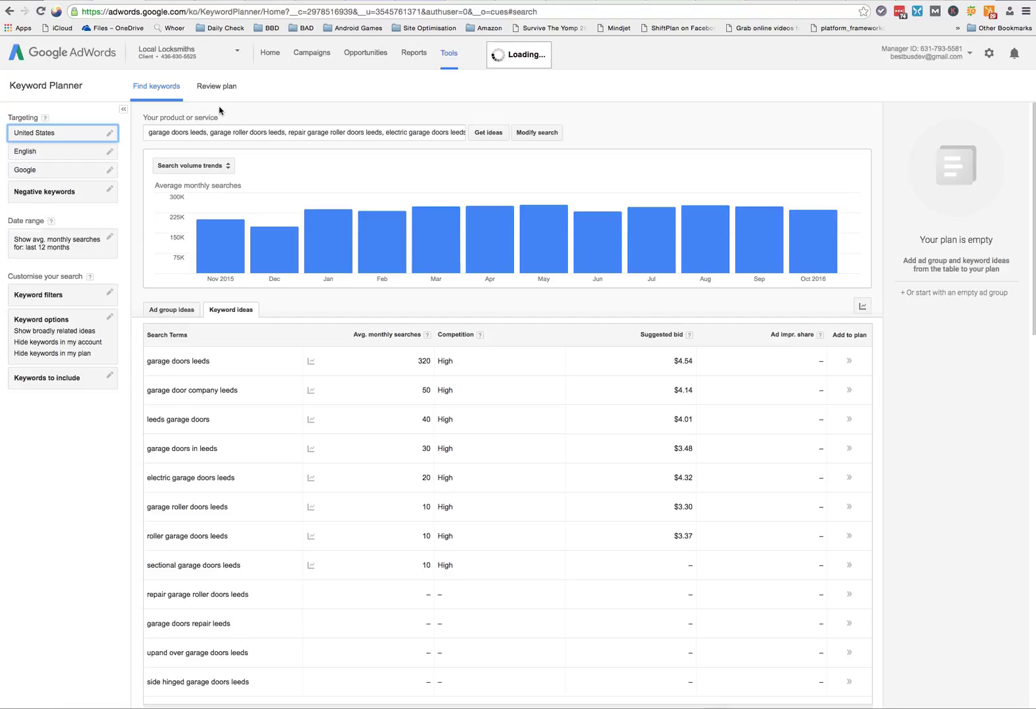
Step: Get Keyword Planner ideas for the copied query "locksmith tonawanda ny" and check its average monthly searches
triple_click(224, 130)
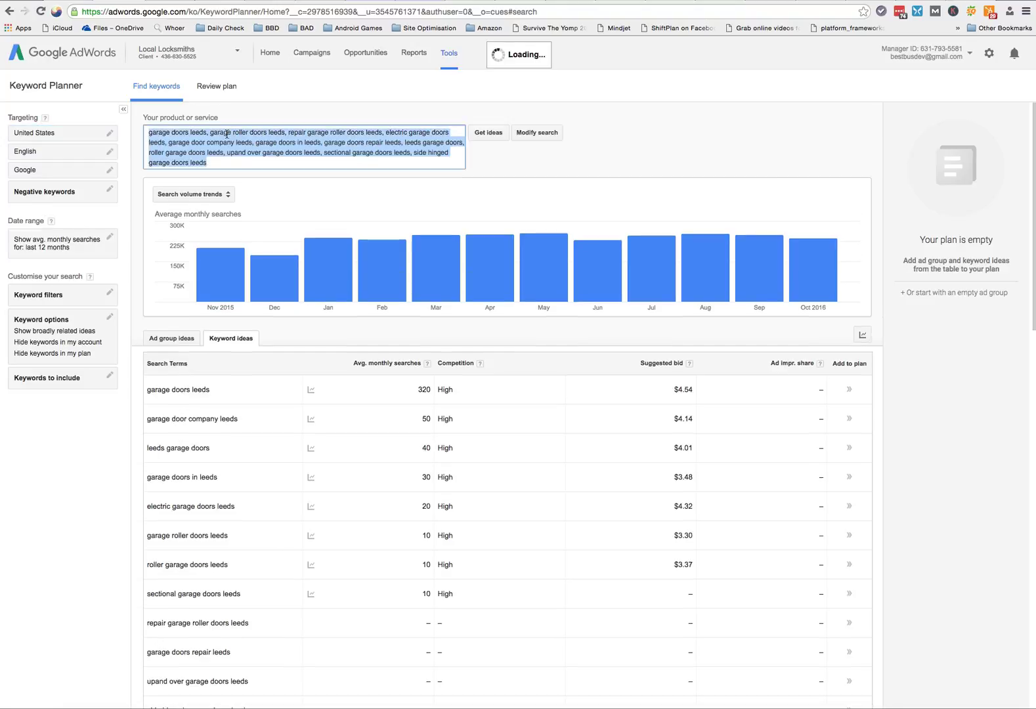
right_click(225, 135)
left_click(266, 208)
left_click(487, 134)
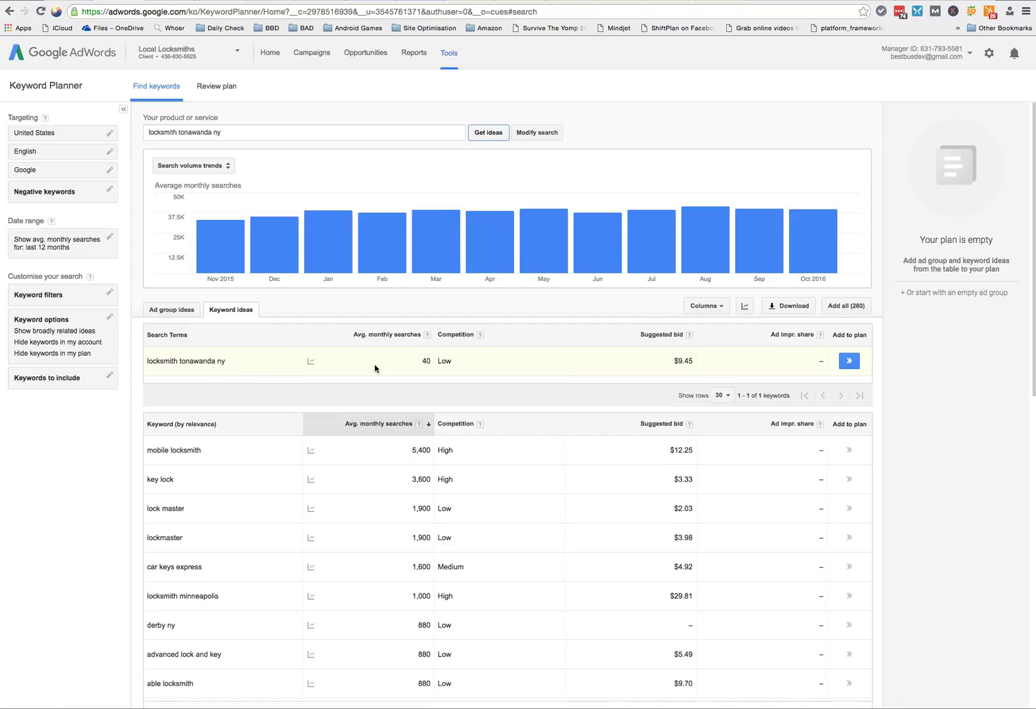
double_click(426, 361)
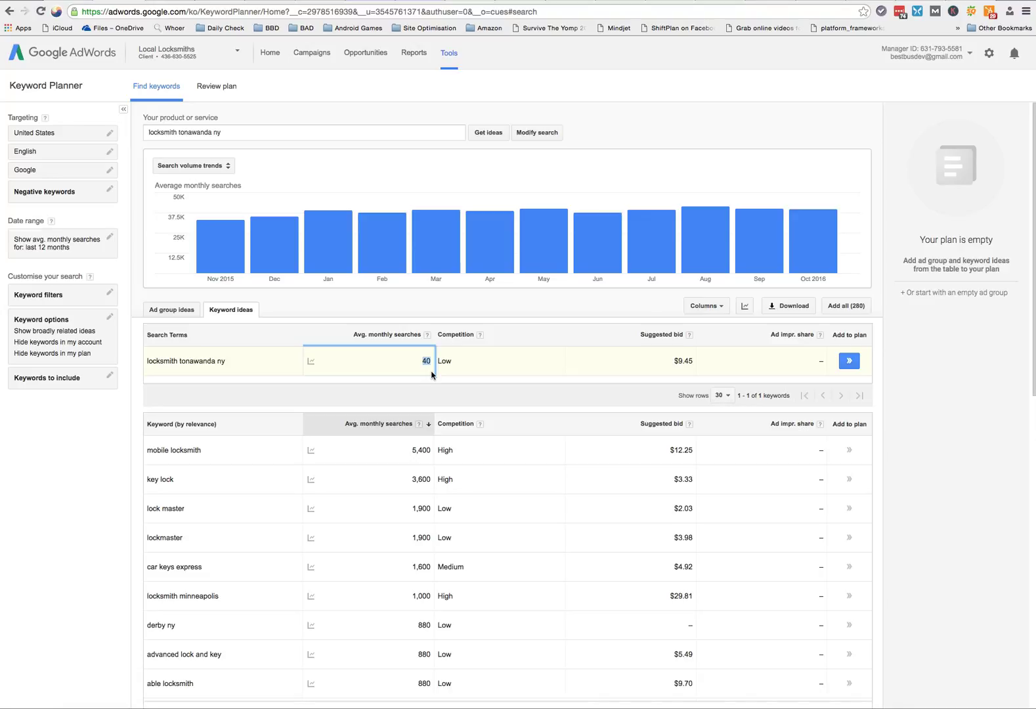
scroll(361, 393, "down", 1)
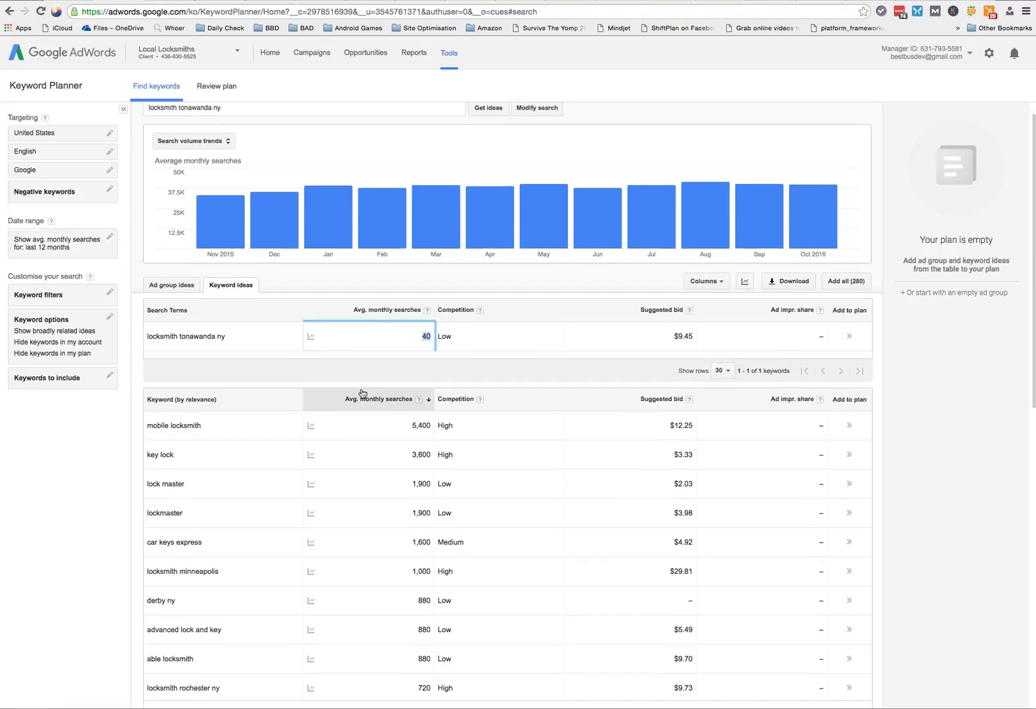
scroll(362, 393, "up", 1)
mouse_move(328, 373)
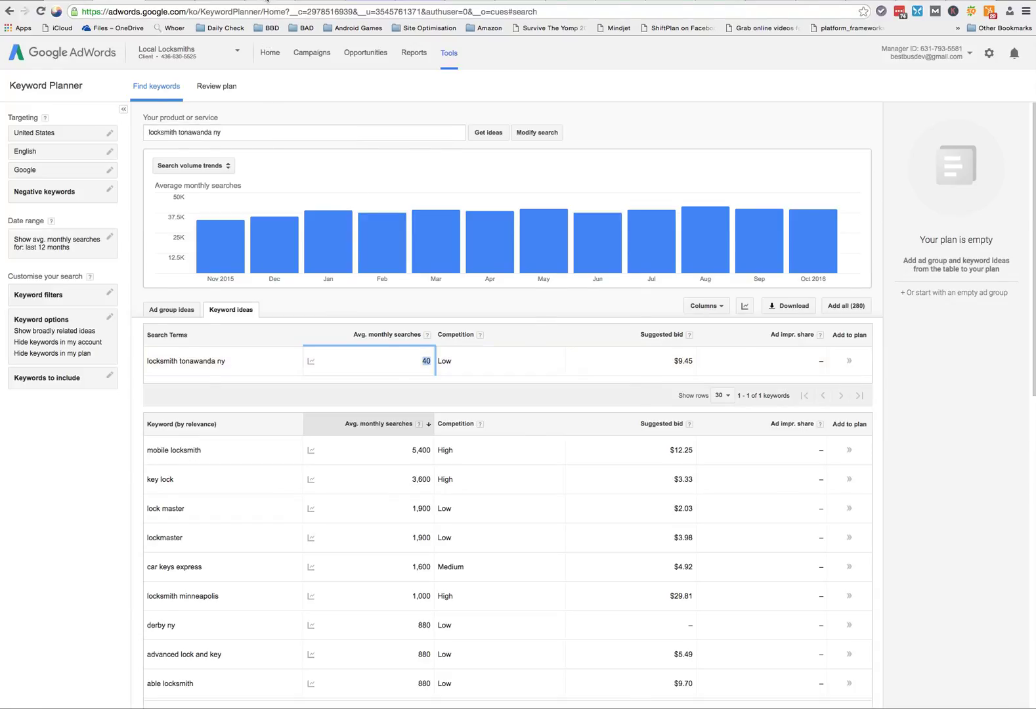
Step: Return to the Google Analytics Queries report and copy the query "emergency locksmith corning"
left_click(270, 0)
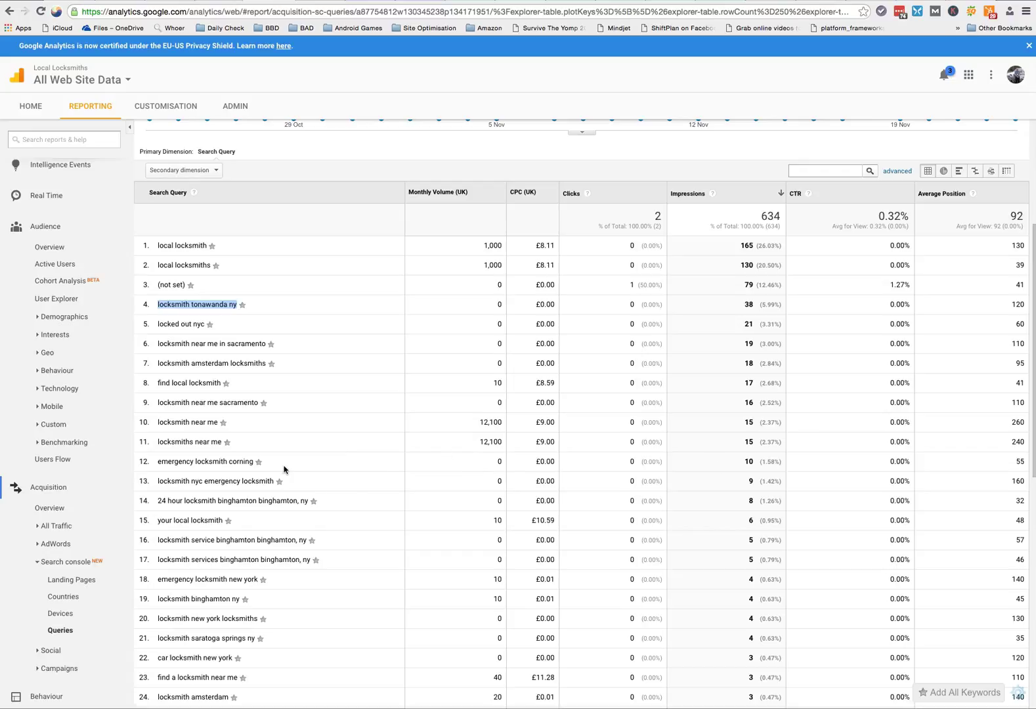
left_click_drag(158, 462, 247, 462)
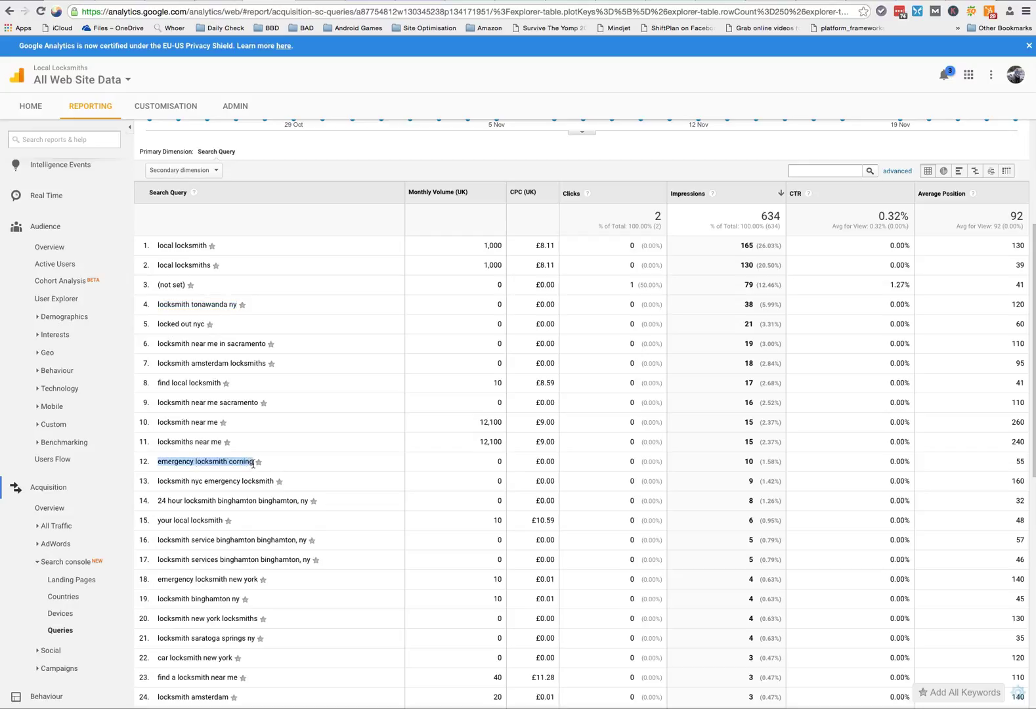
right_click(250, 462)
left_click(270, 487)
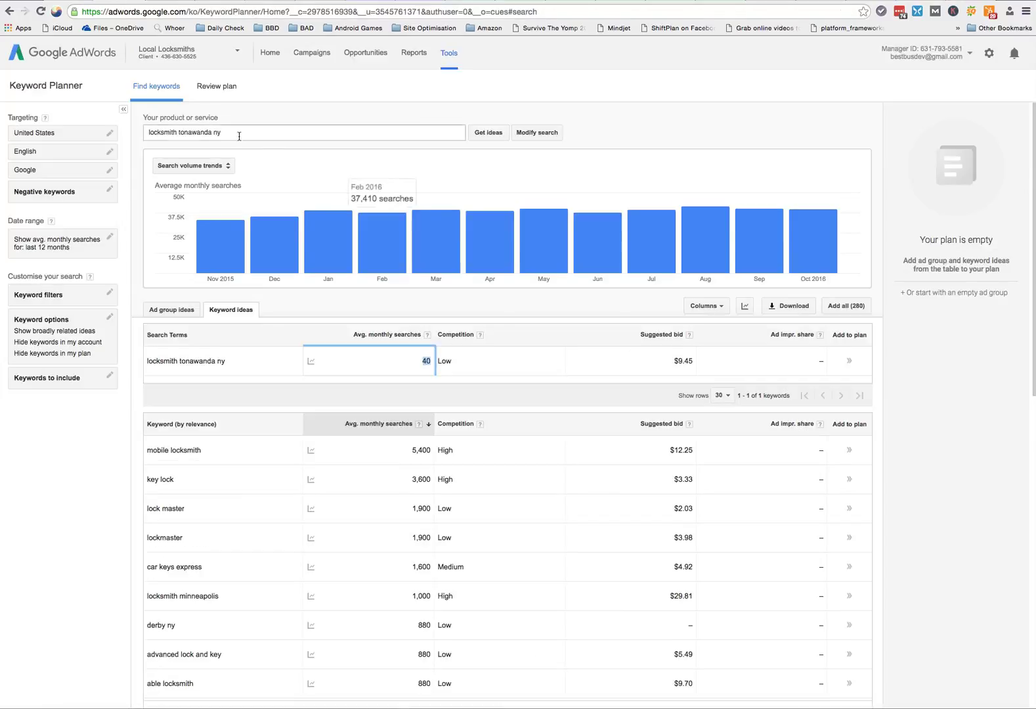
Step: Get Keyword Planner ideas for "emergency locksmith corning" in place of the previous term, and highlight the word "corning" in the search term
triple_click(212, 132)
right_click(212, 132)
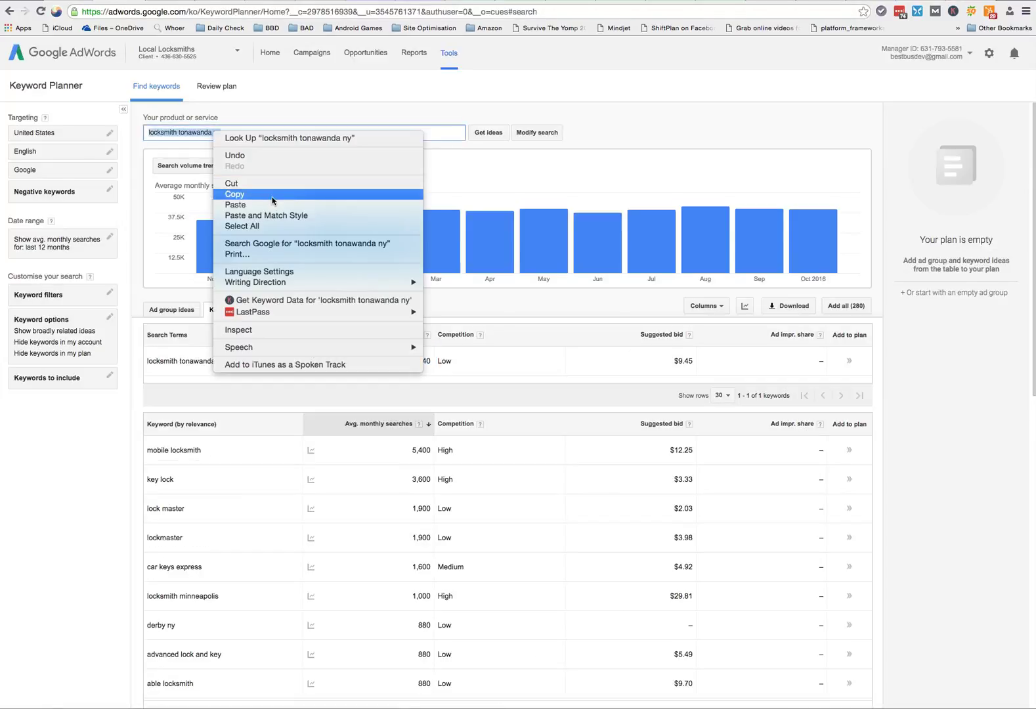
left_click(227, 208)
left_click(489, 134)
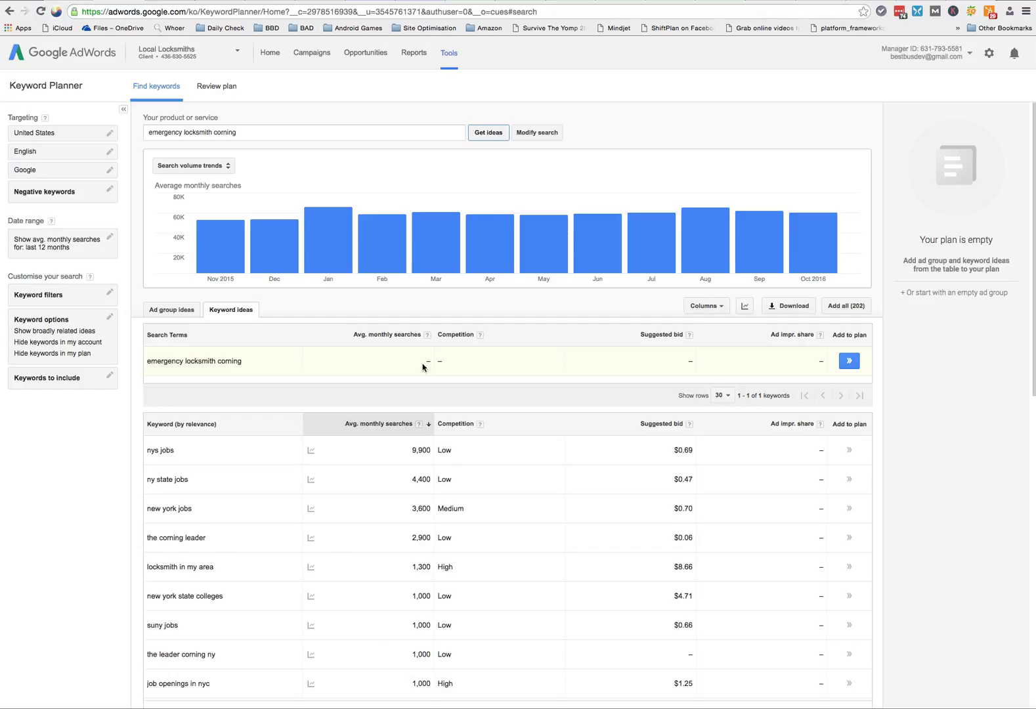
left_click(148, 129)
left_click_drag(148, 129, 221, 132)
double_click(221, 132)
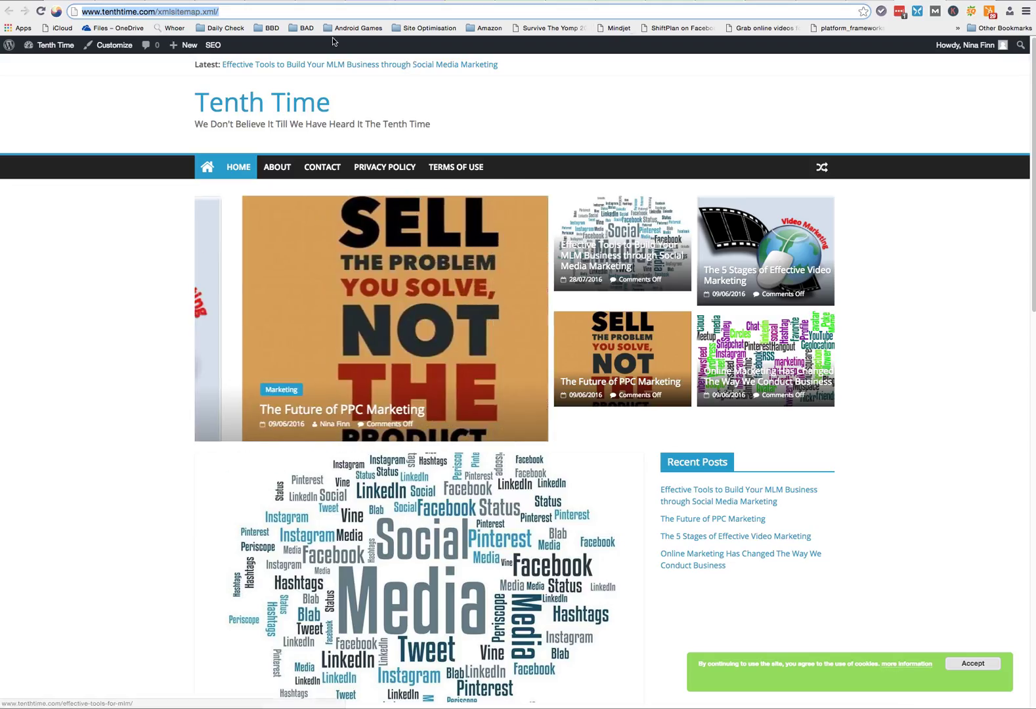
Step: Go to google.com and enter "emergency locksmith corning" as the search phrase
left_click(304, 11)
type("google")
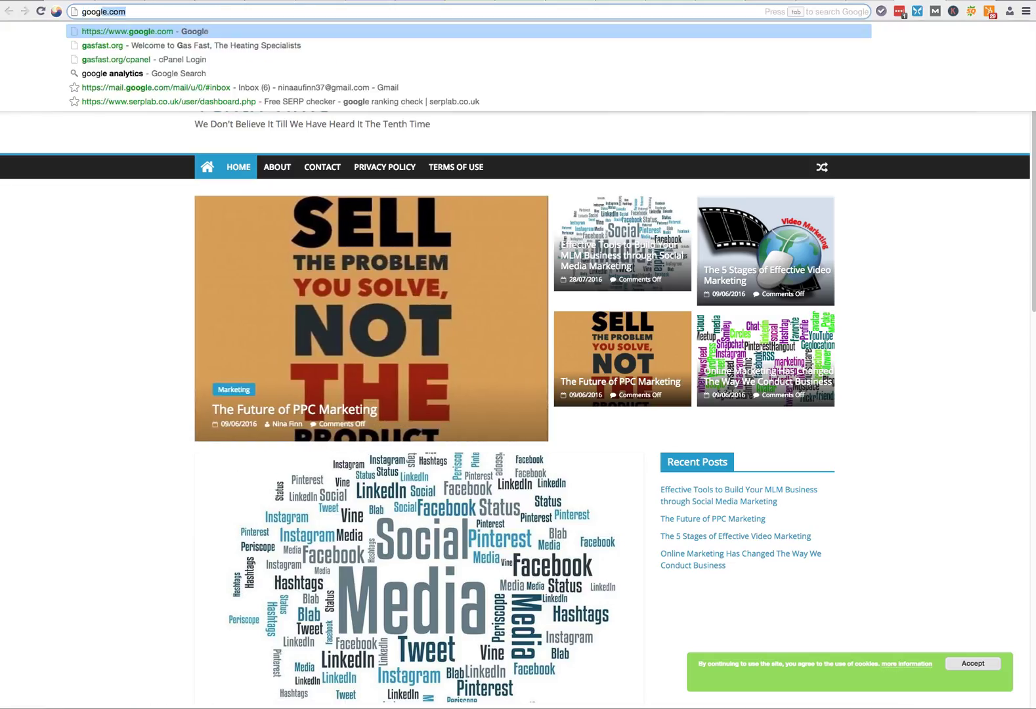
type(".com")
key("Return")
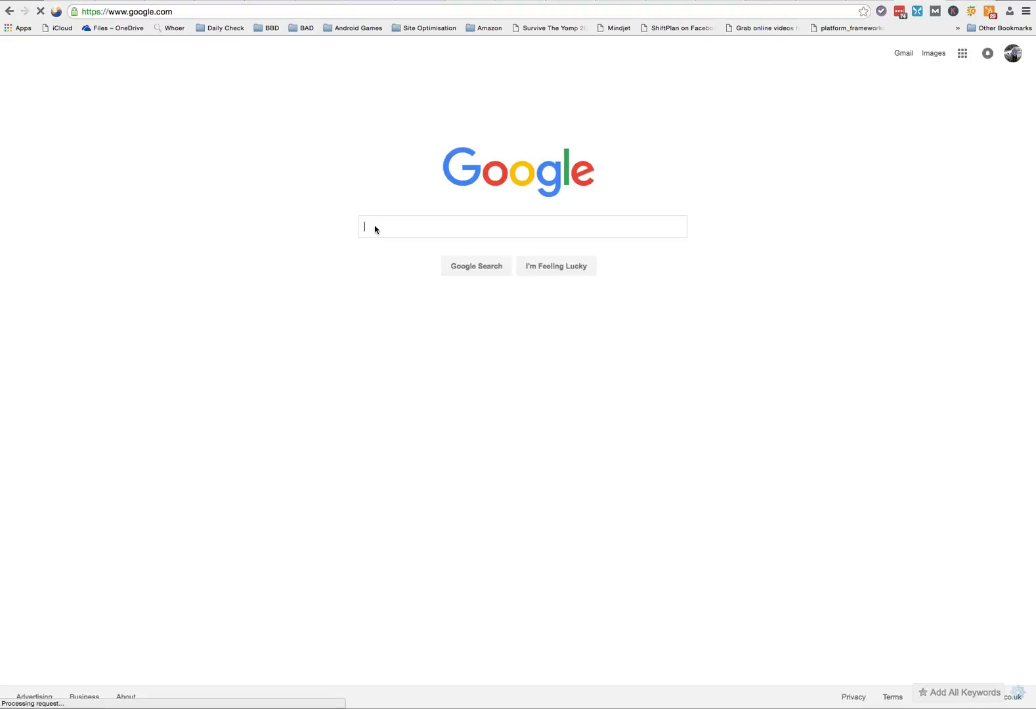
type("emergency")
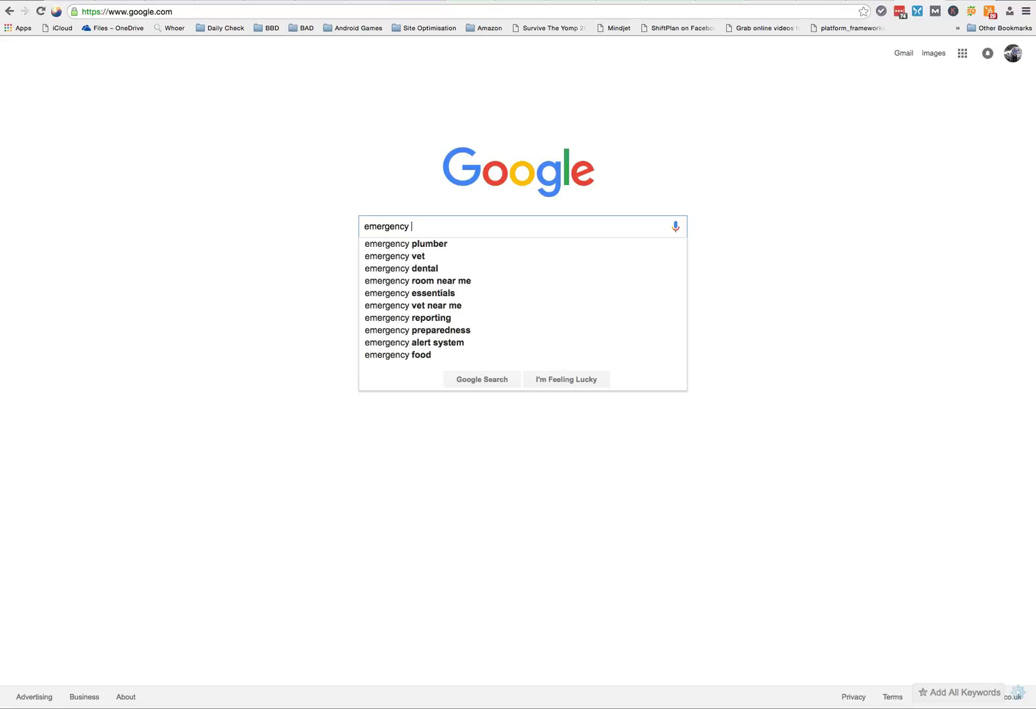
type(" Ico")
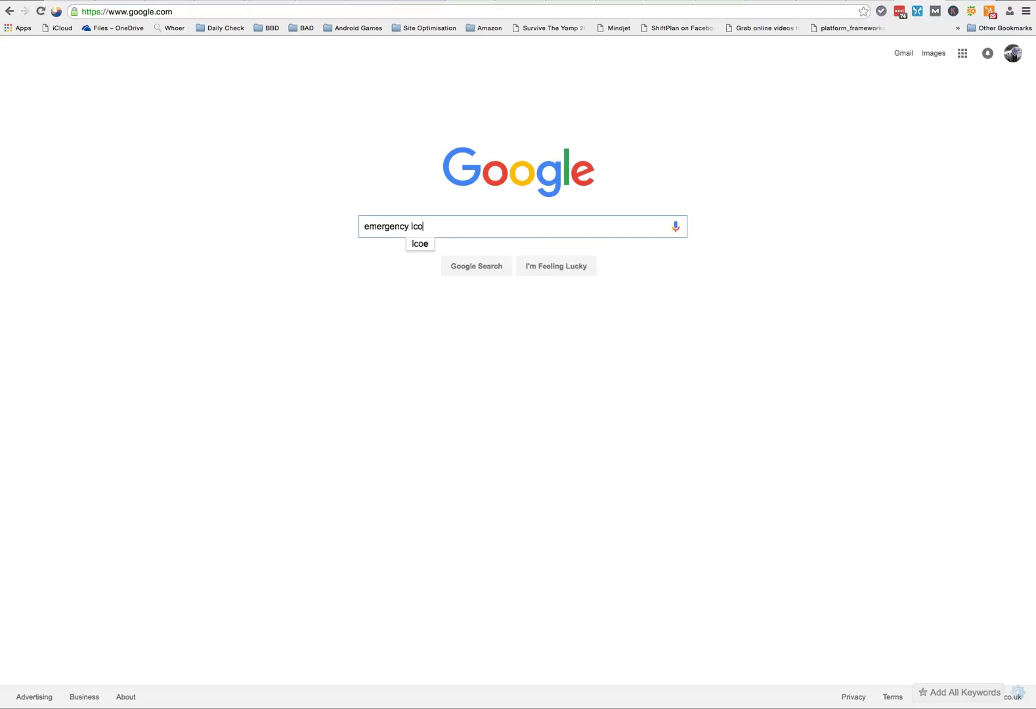
key("BackSpace")
key("BackSpace")
type("ocksmith corning")
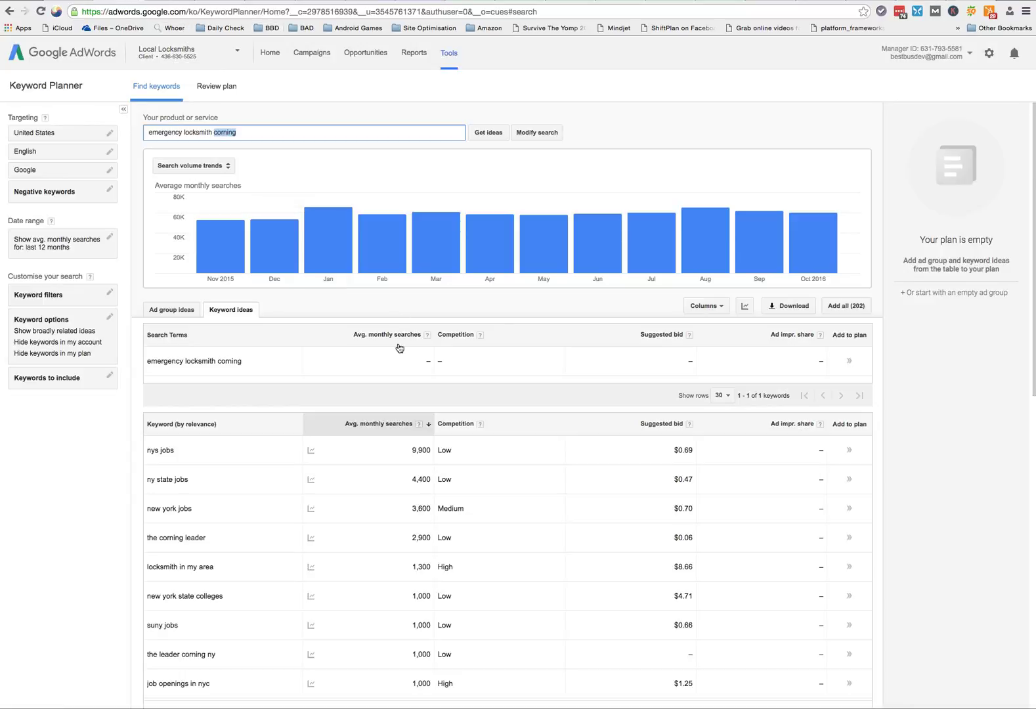
scroll(398, 348, "down", 1)
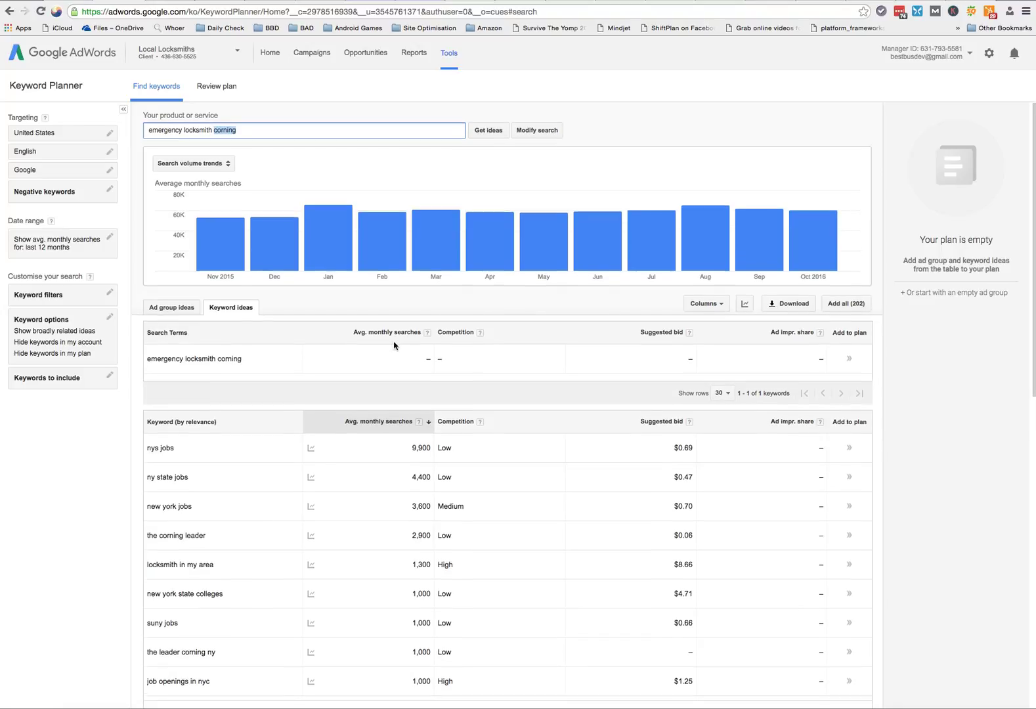
scroll(399, 348, "up", 1)
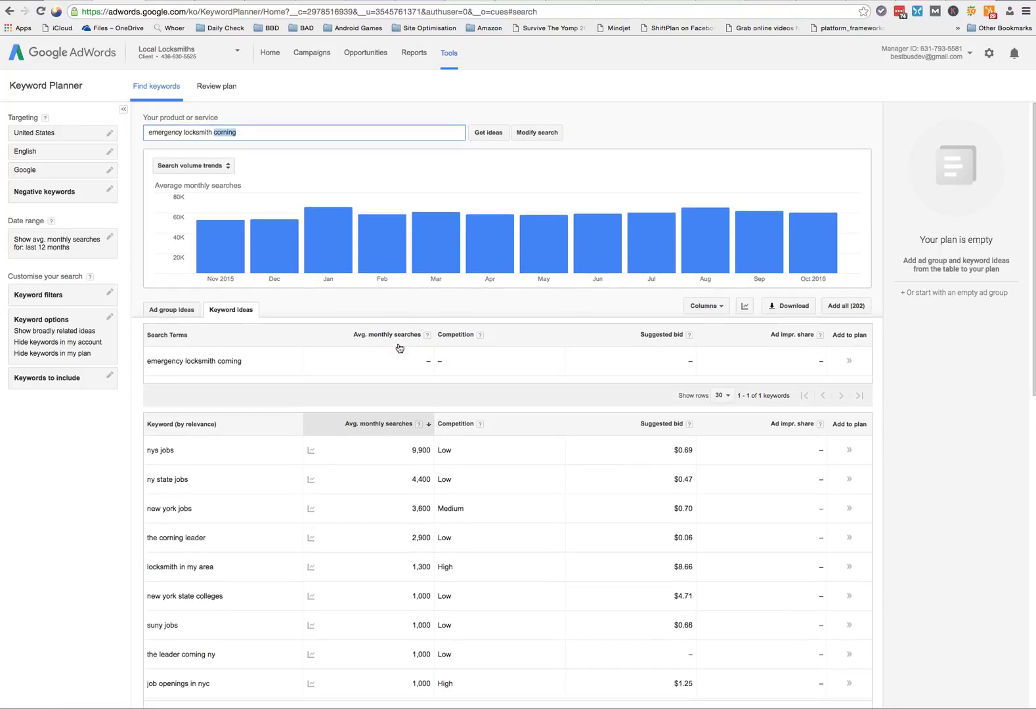